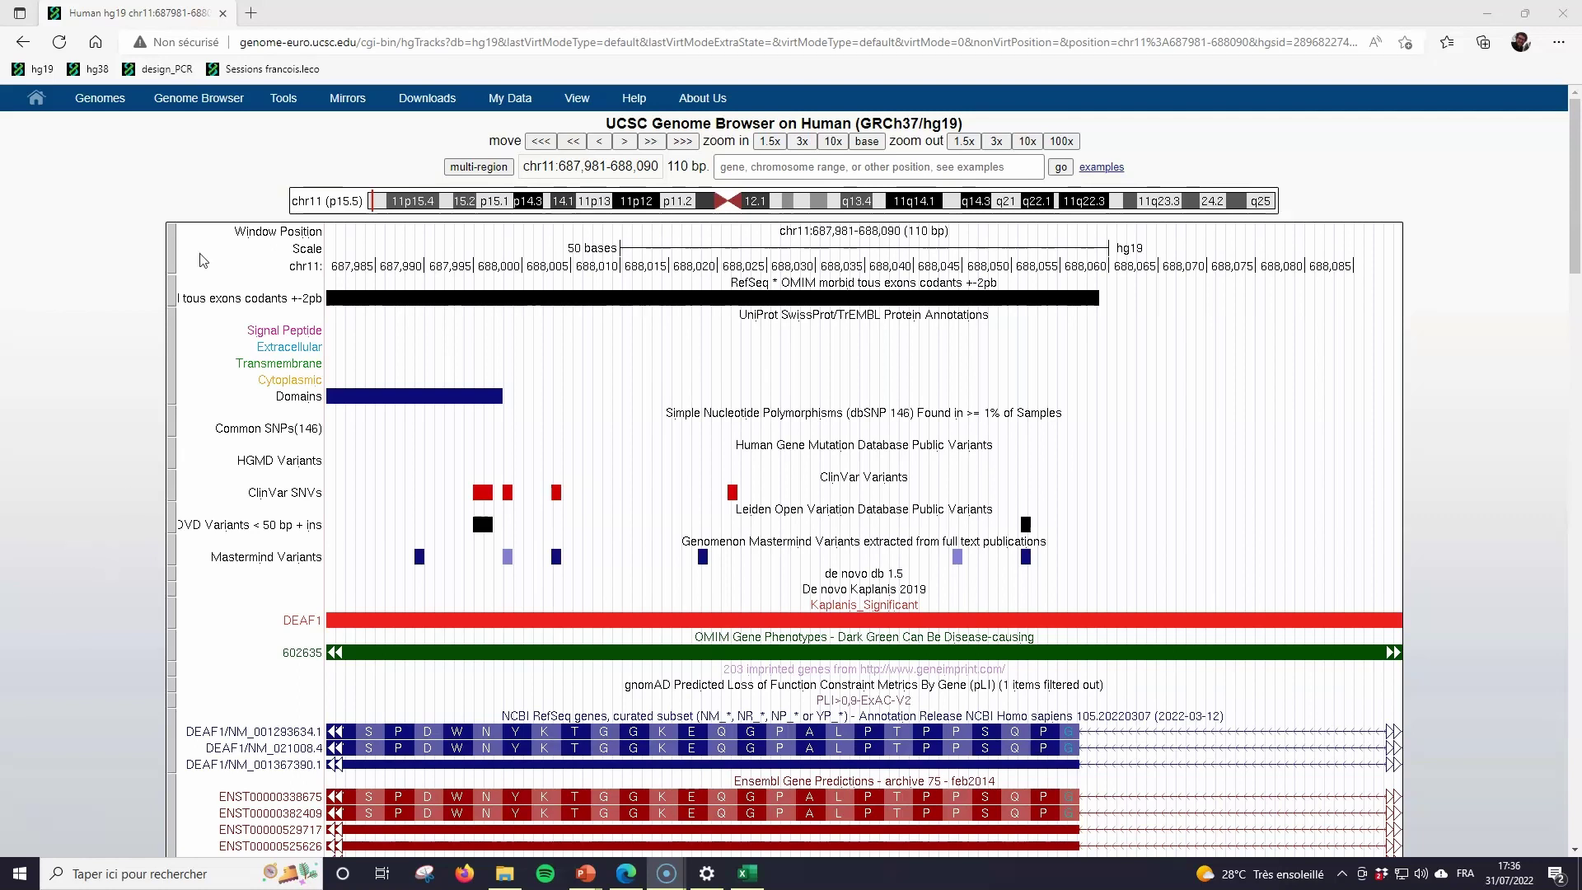
Step: Open the In-Silico PCR tool and set its target to genome assembly
mouse_move(290, 102)
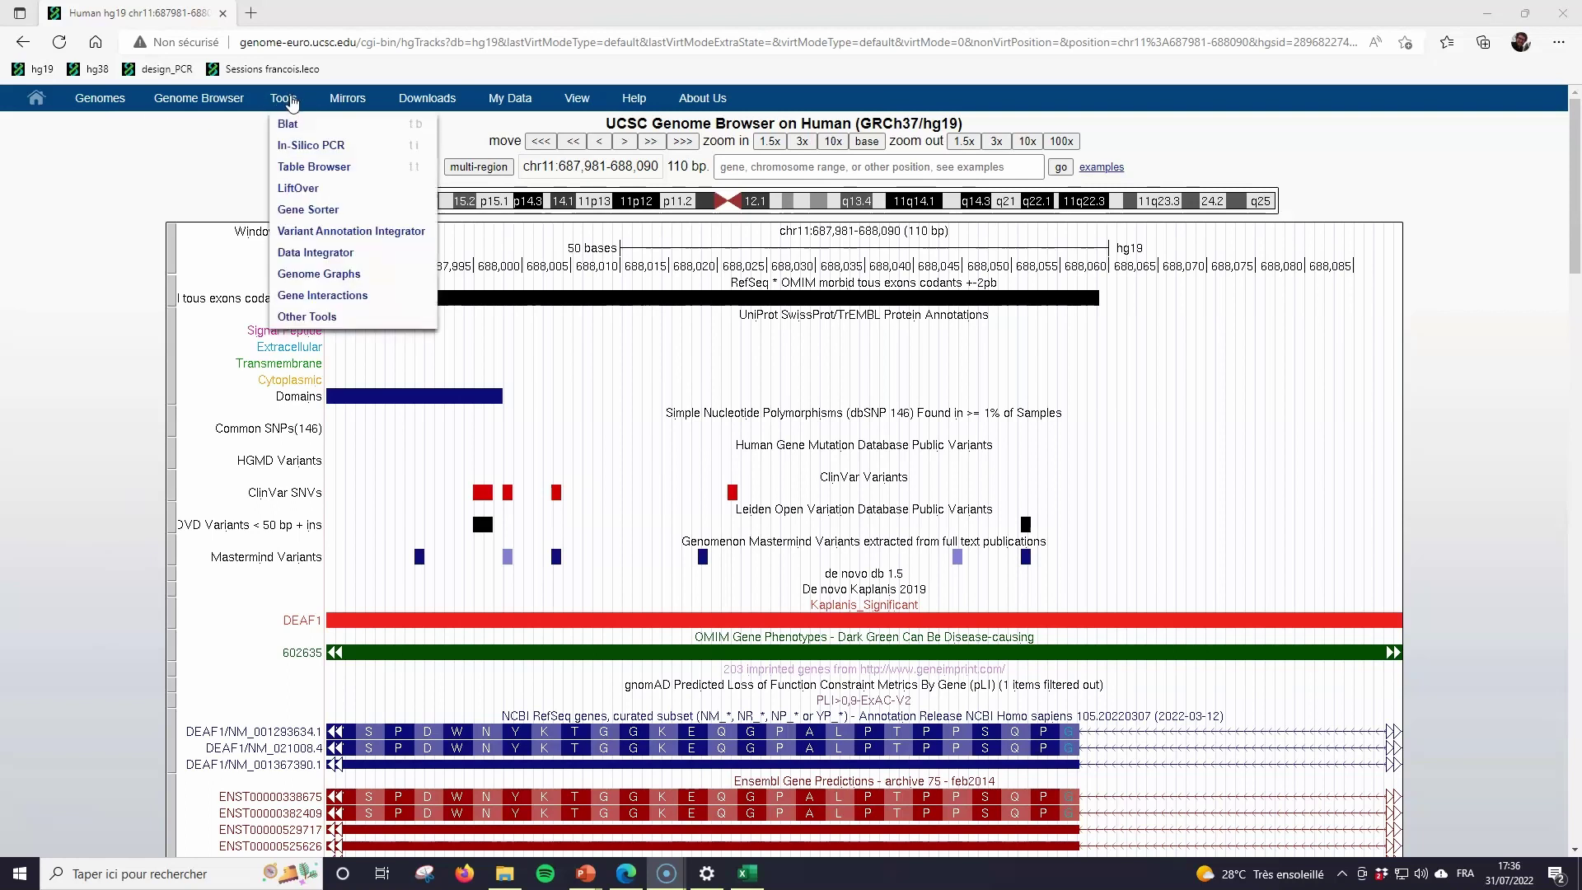
click(314, 145)
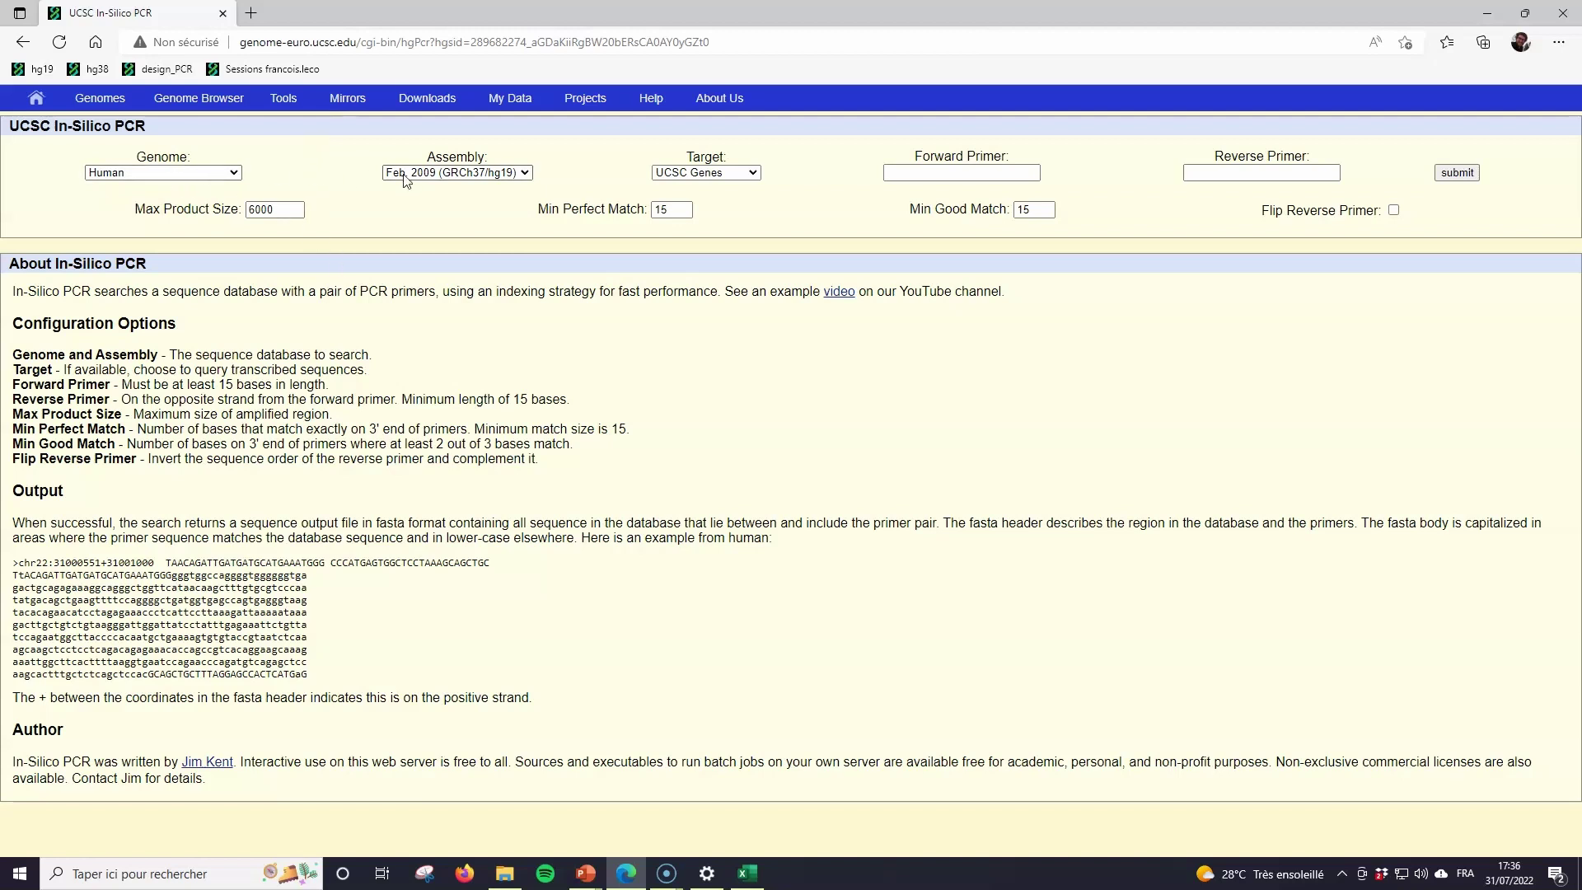
click(697, 175)
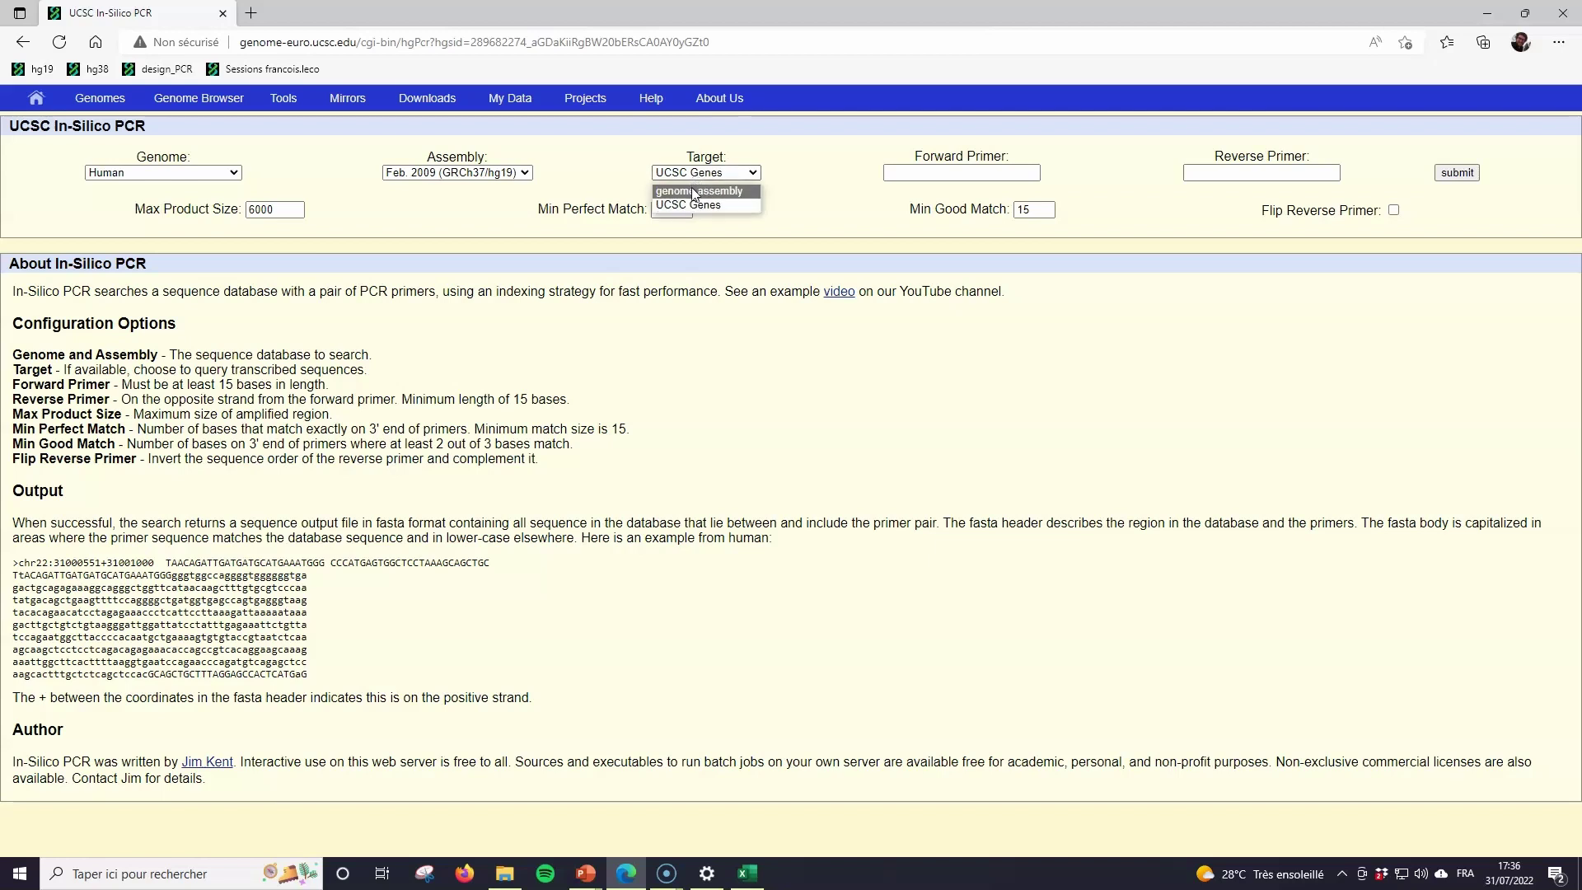
click(714, 186)
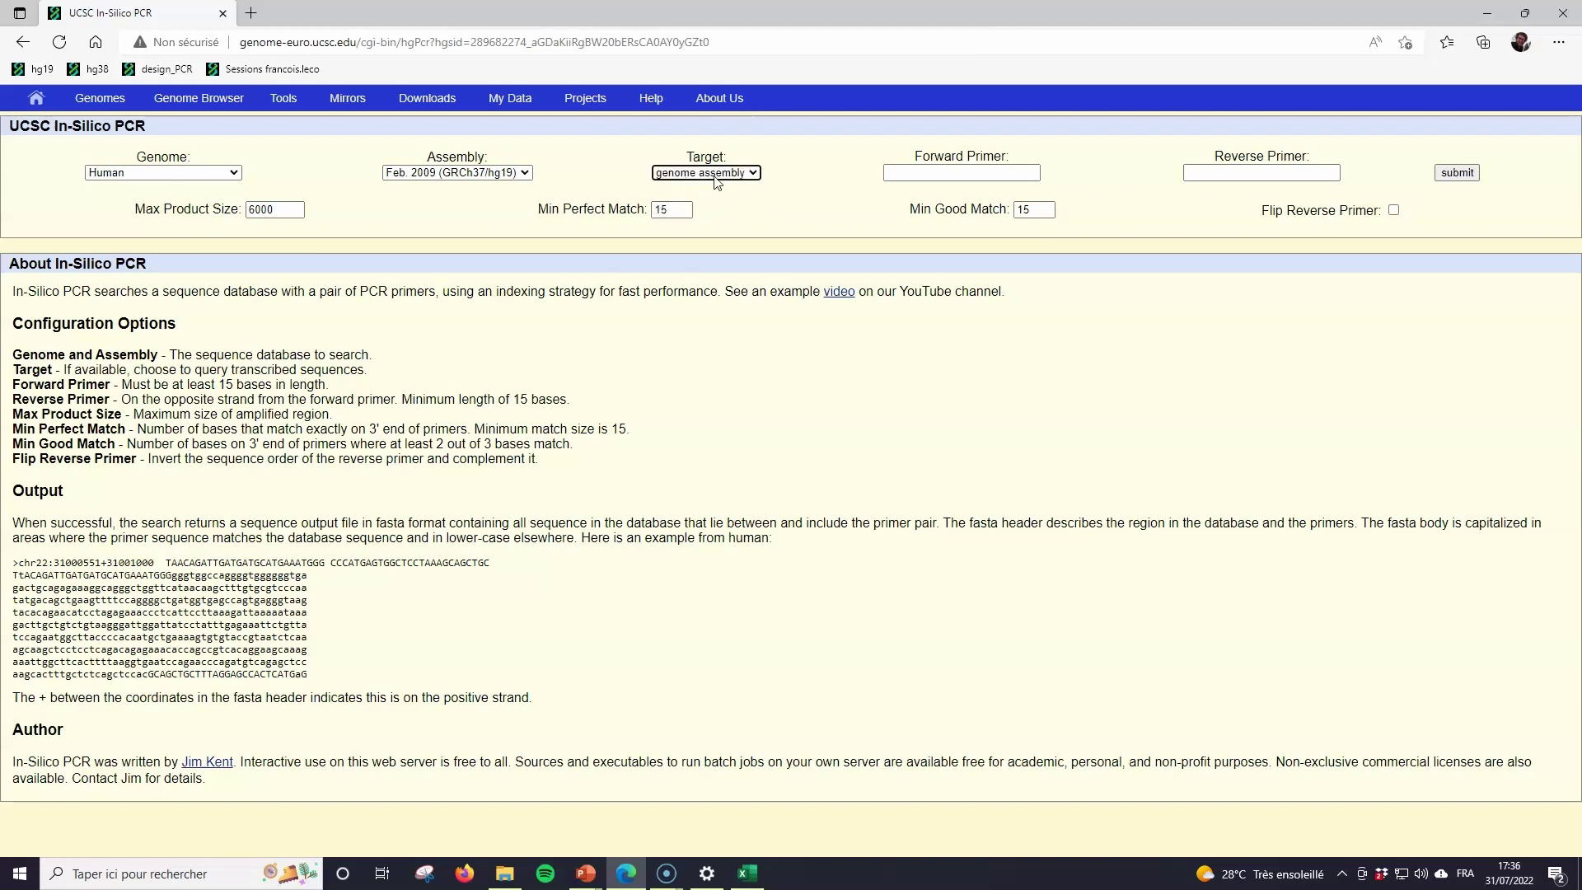
click(714, 176)
click(717, 199)
click(741, 175)
click(733, 191)
Step: Copy the Amorce F sequence gcccagccctgtcttcttaa from the Excel sheet and paste it as the forward primer in the In-Silico PCR form
click(887, 173)
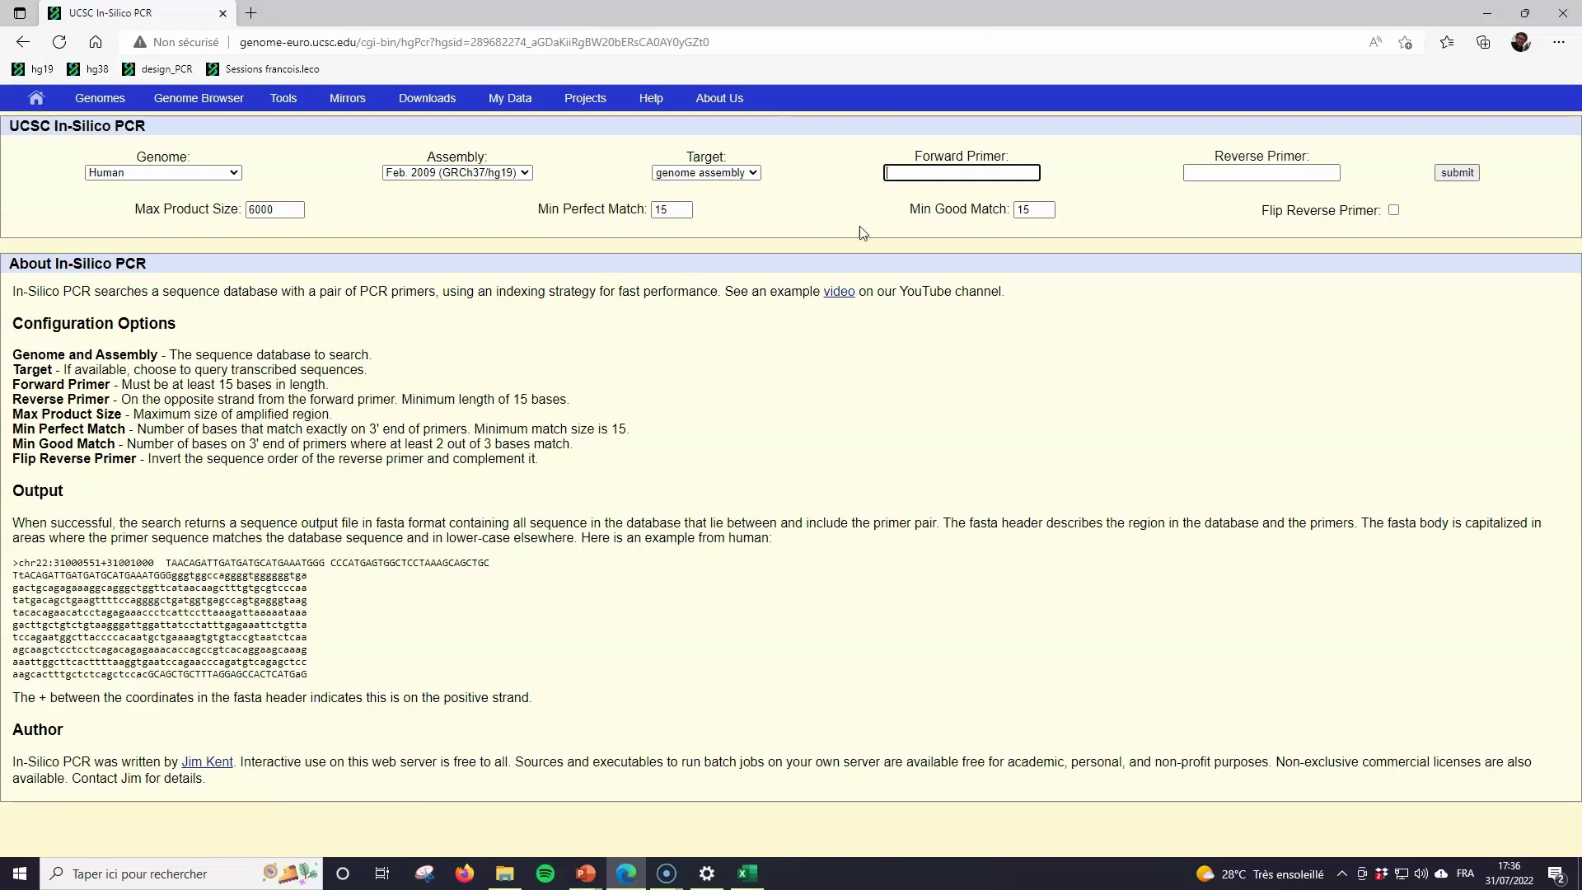
click(747, 873)
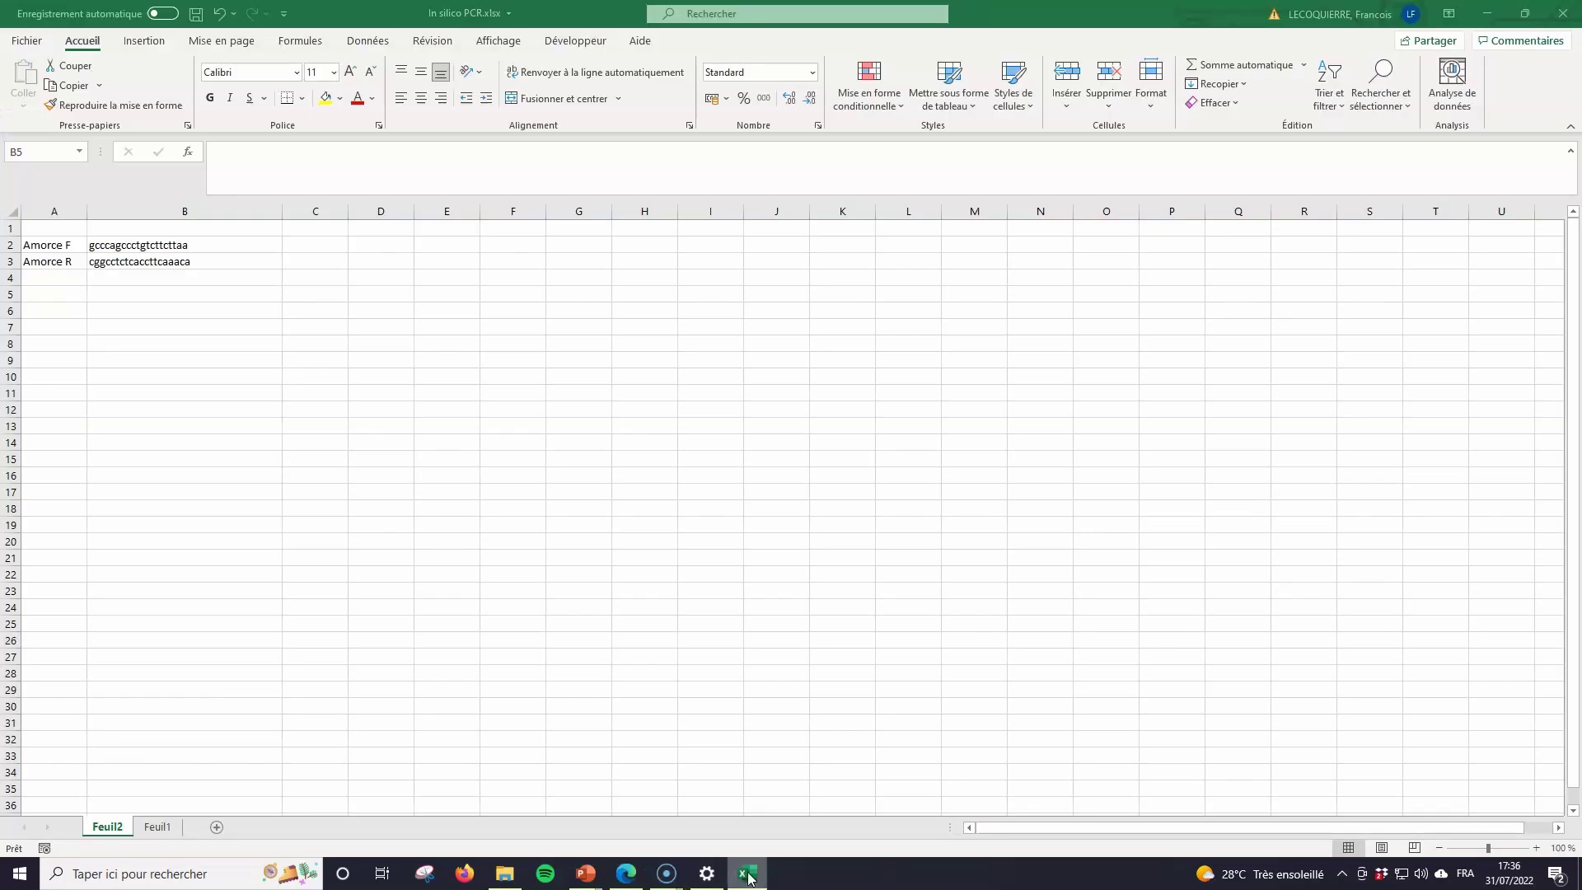
click(117, 246)
key(ctrl+c)
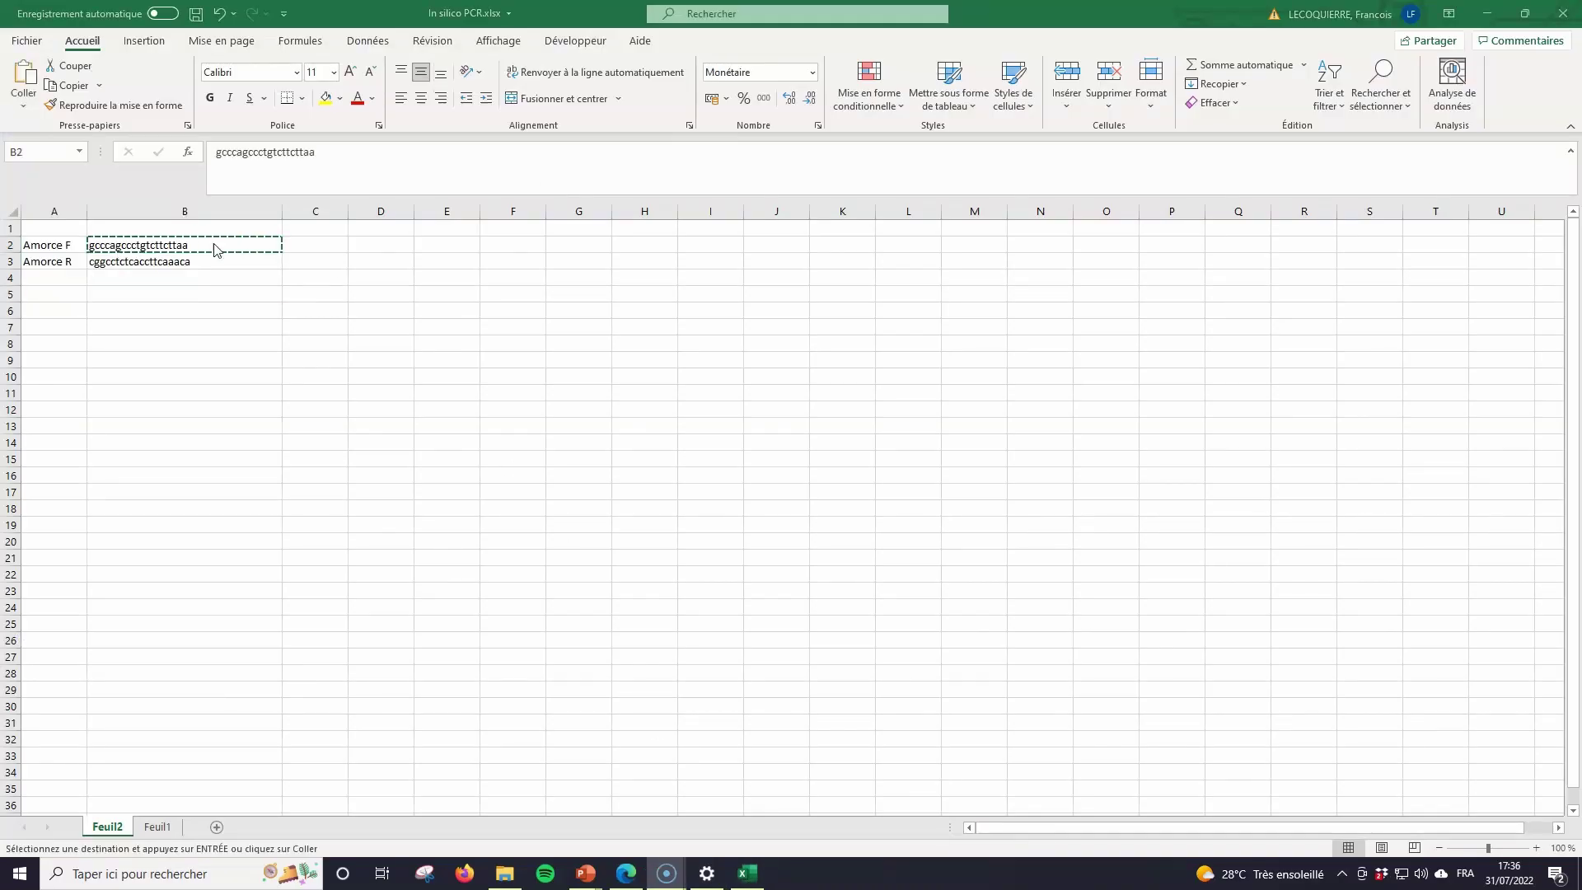
click(626, 872)
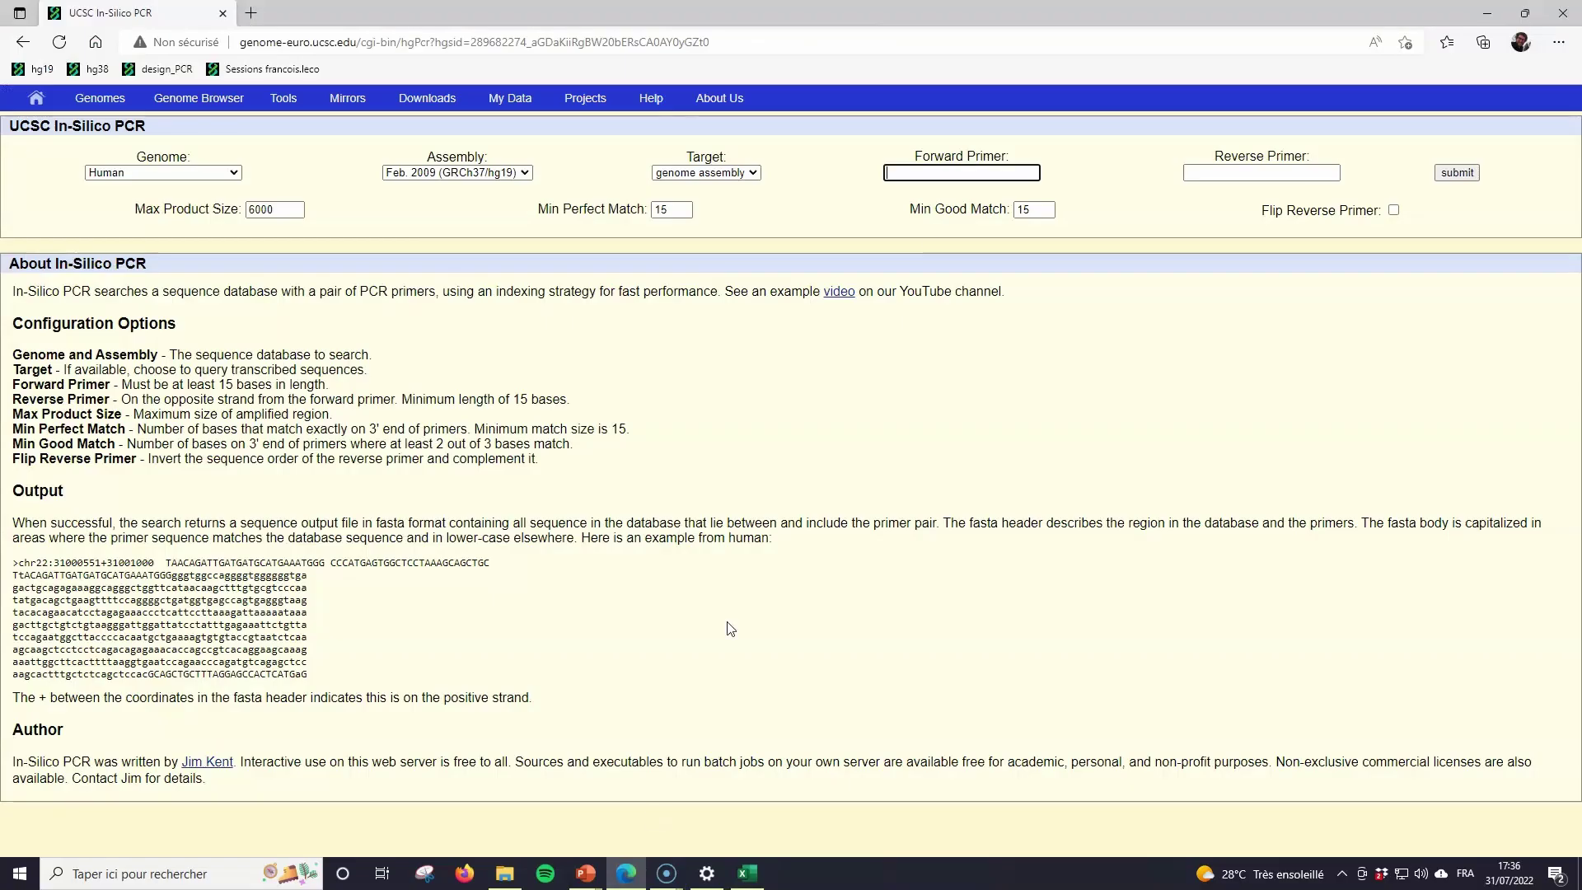
key(ctrl+v)
key(Tab)
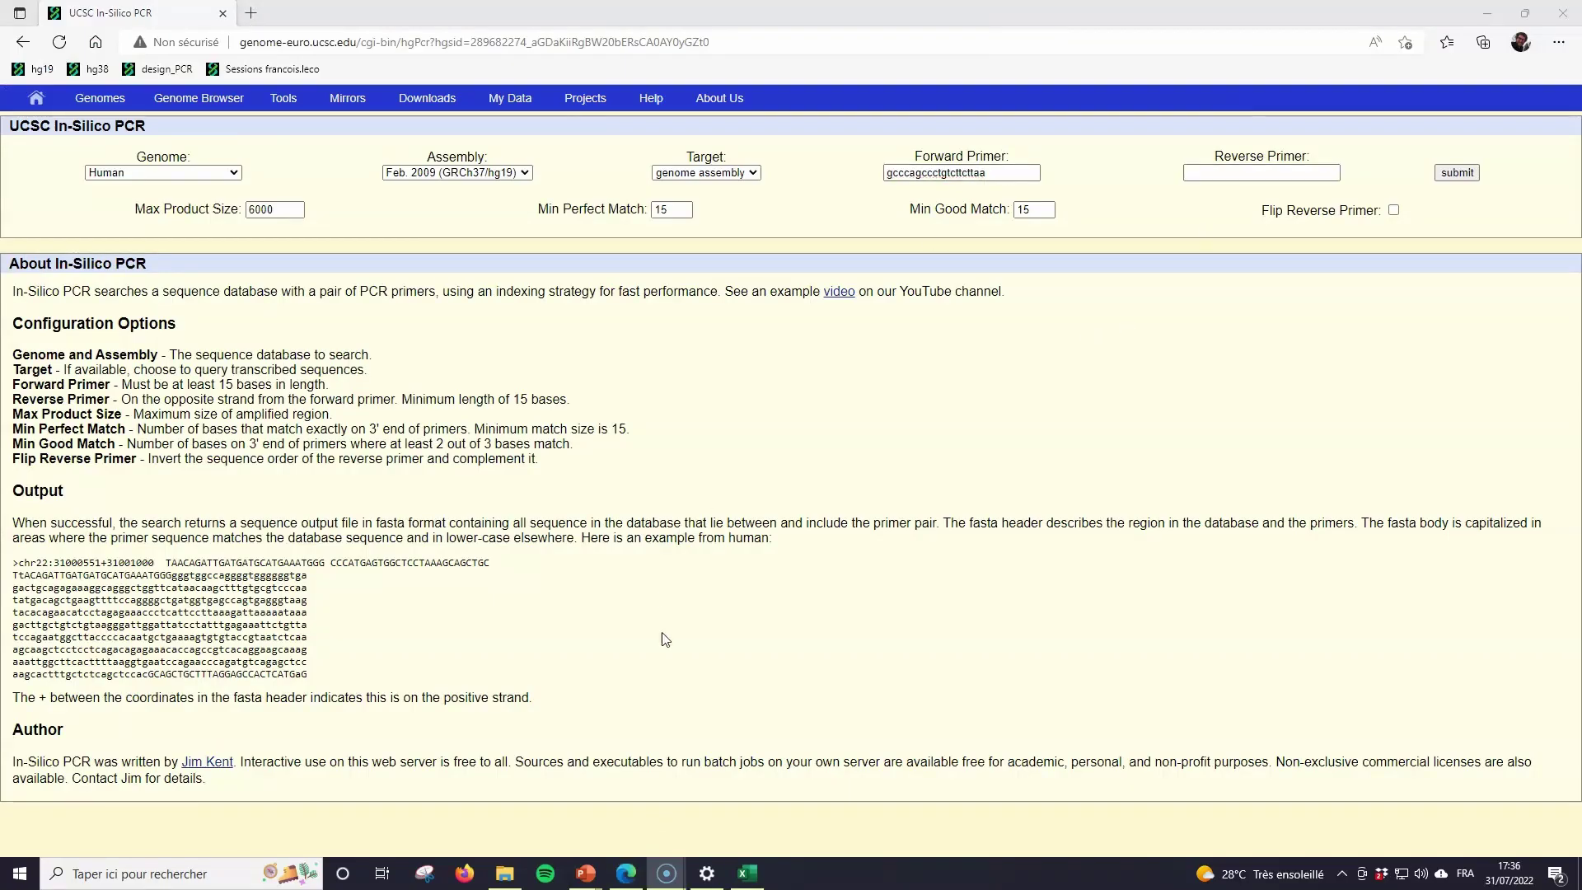
Step: Copy the Amorce R sequence cggcctctcaccttcaaaca from the Excel sheet and paste it as the reverse primer in the In-Silico PCR form
click(748, 872)
click(198, 260)
key(ctrl+c)
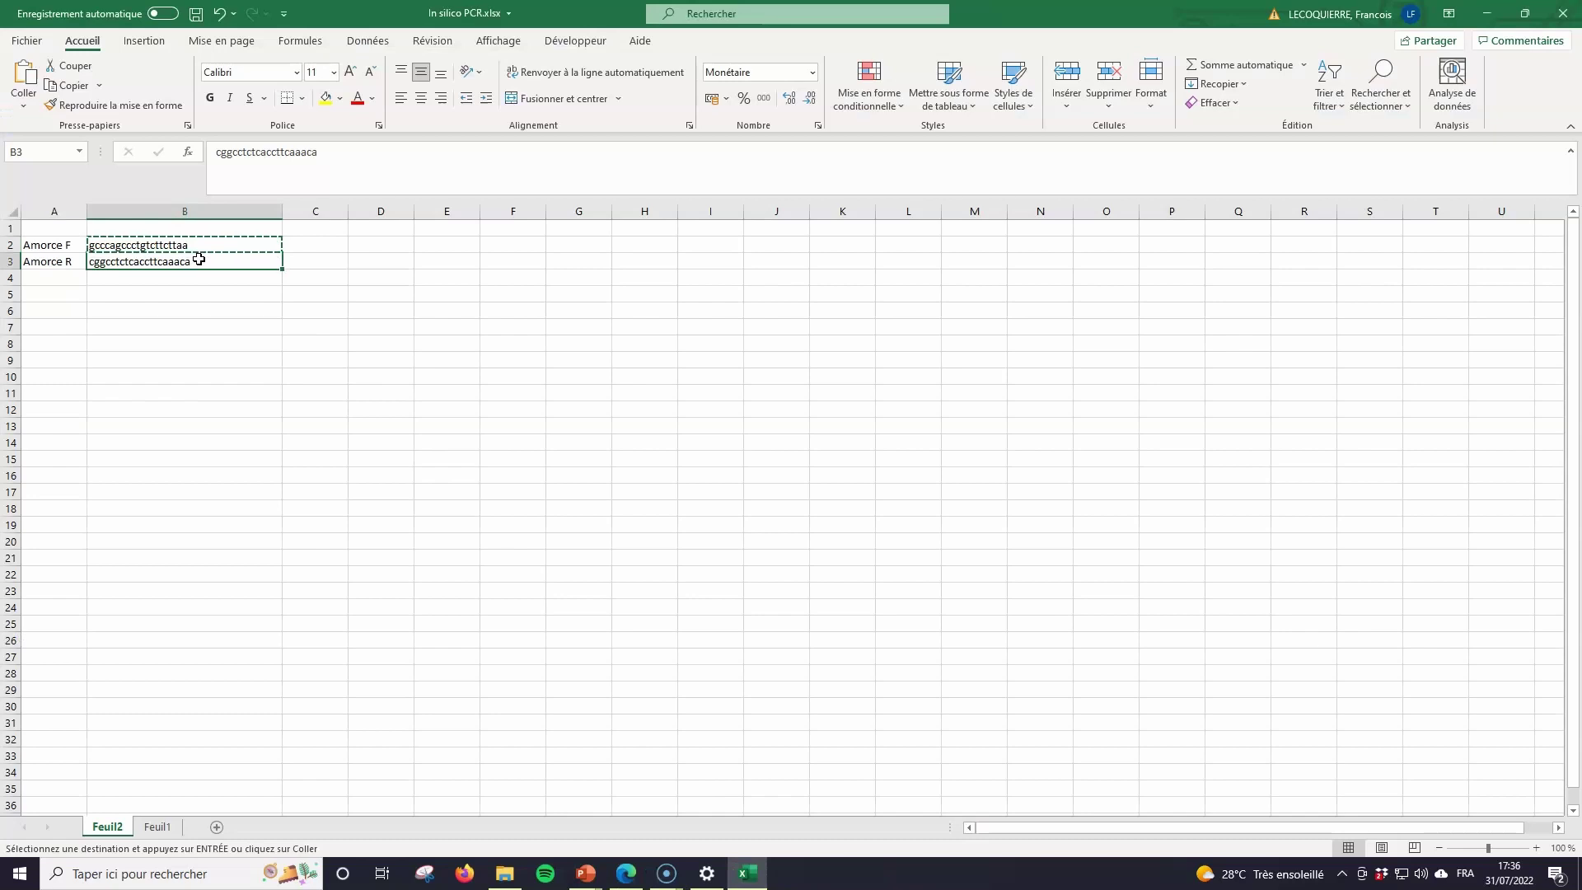
click(627, 871)
key(ctrl+v)
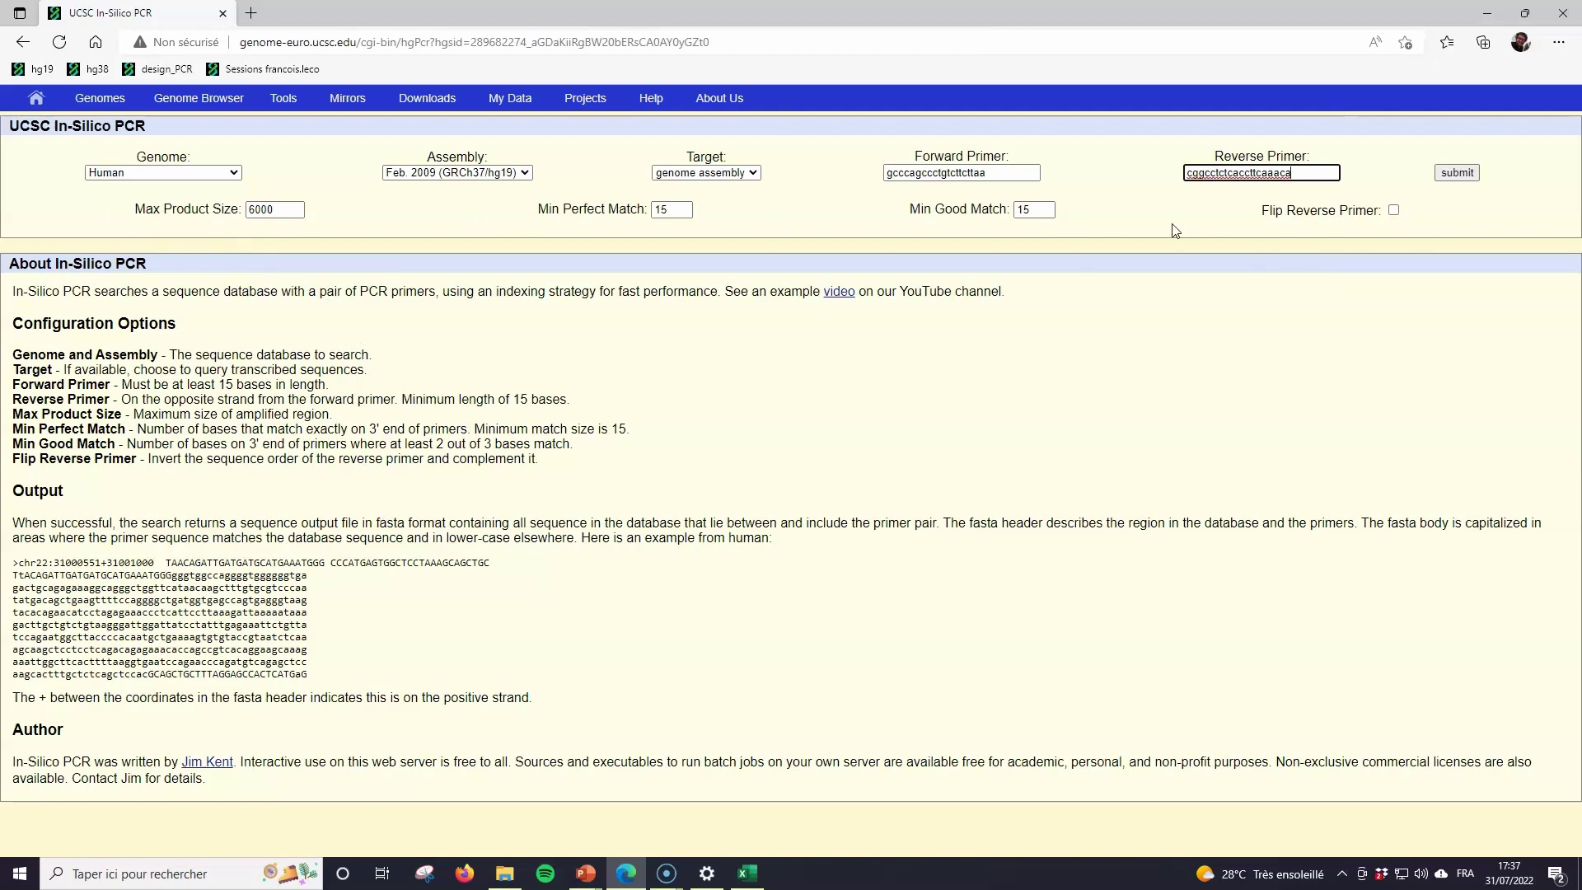
Step: Run the in-silico PCR with both primers and open the chr11:687788+688092 product in the genome browser
click(620, 454)
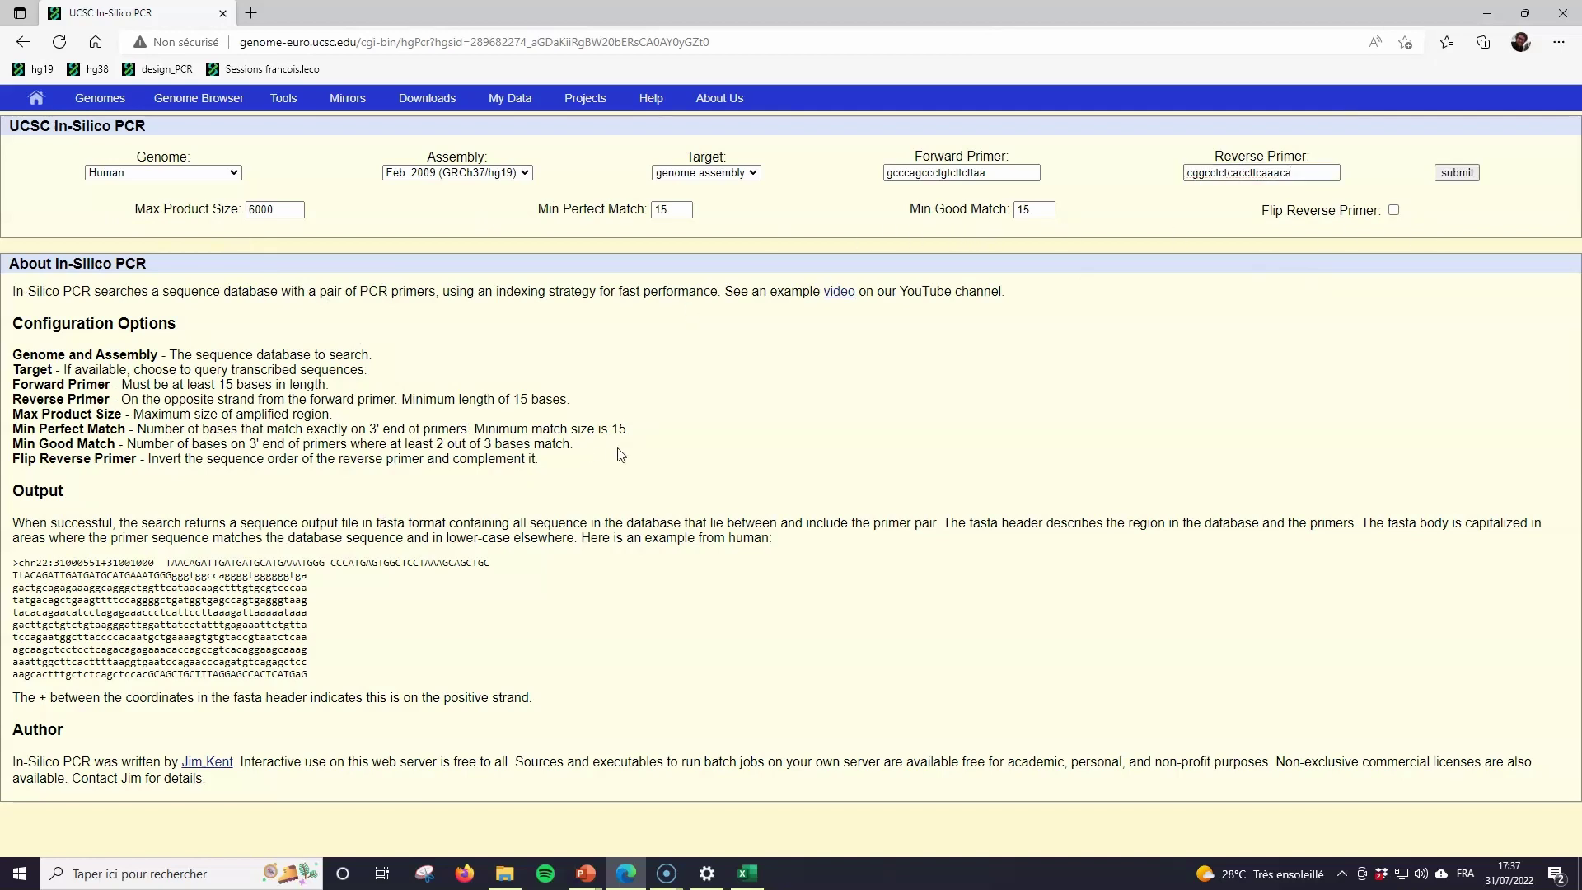
drag(17, 325, 571, 486)
click(571, 486)
click(1462, 177)
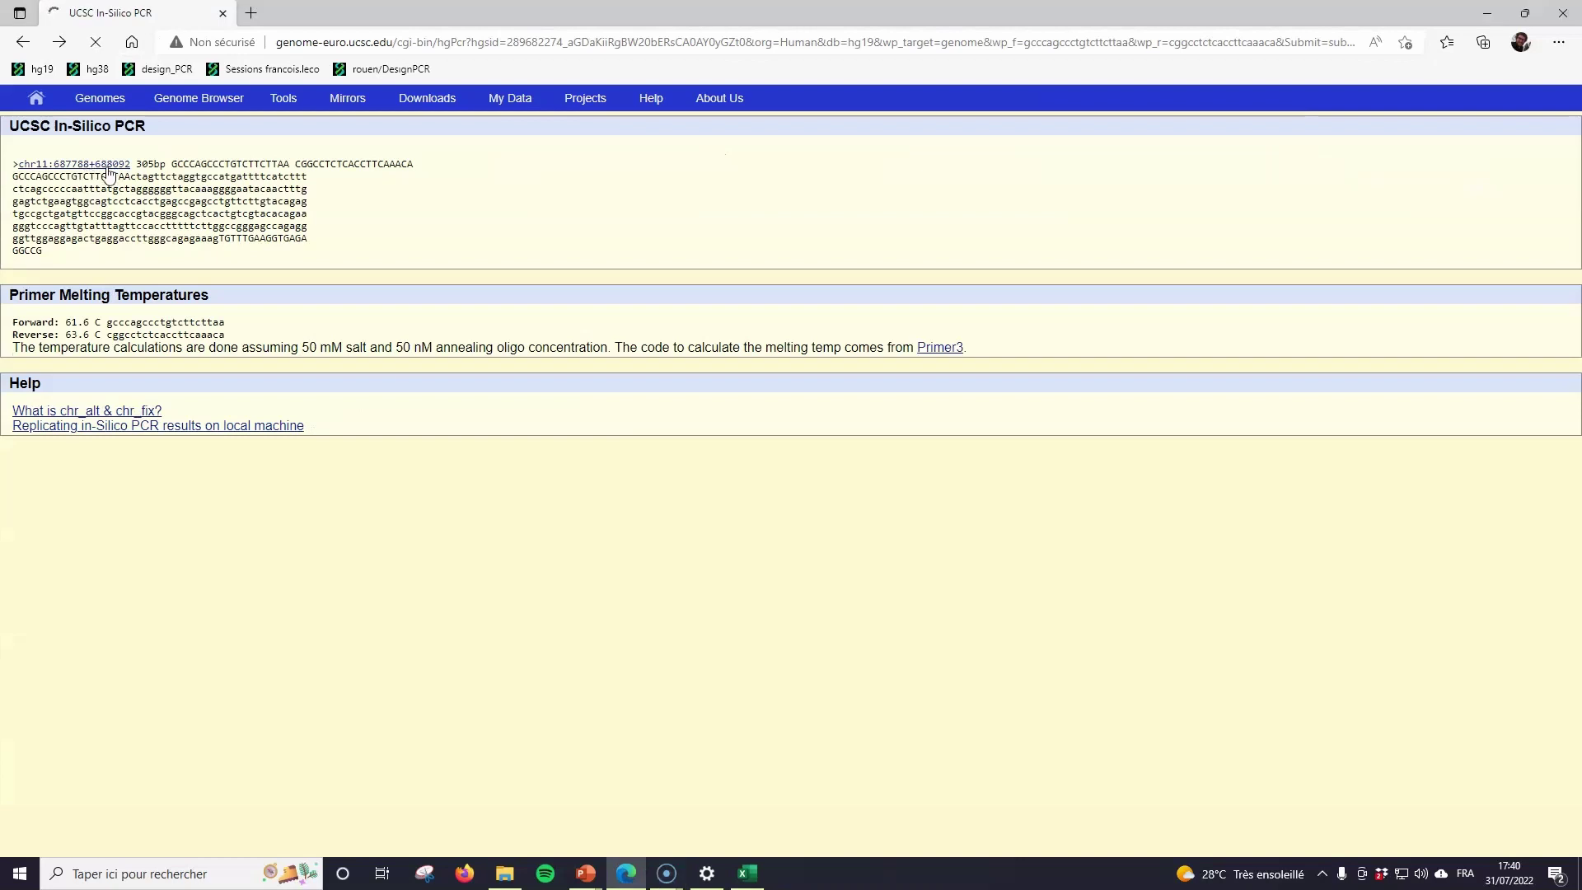
Step: Zoom out 3x and examine the PCR product's position against the gene, variant and repeat tracks
scroll(714, 392, down, 6)
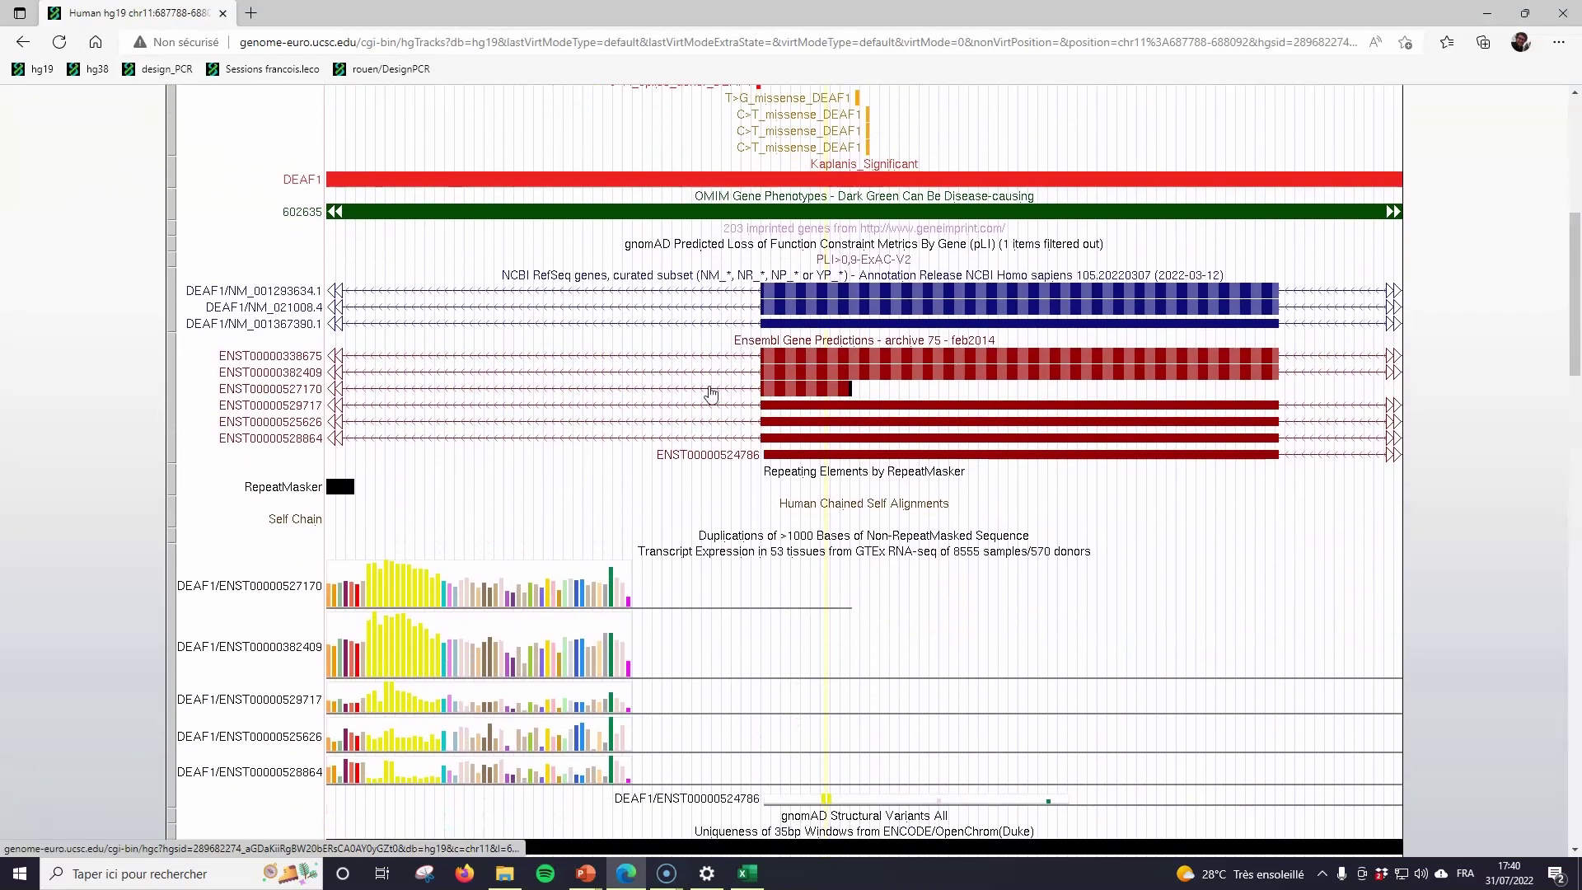
scroll(714, 391, down, 6)
drag(172, 387, 137, 351)
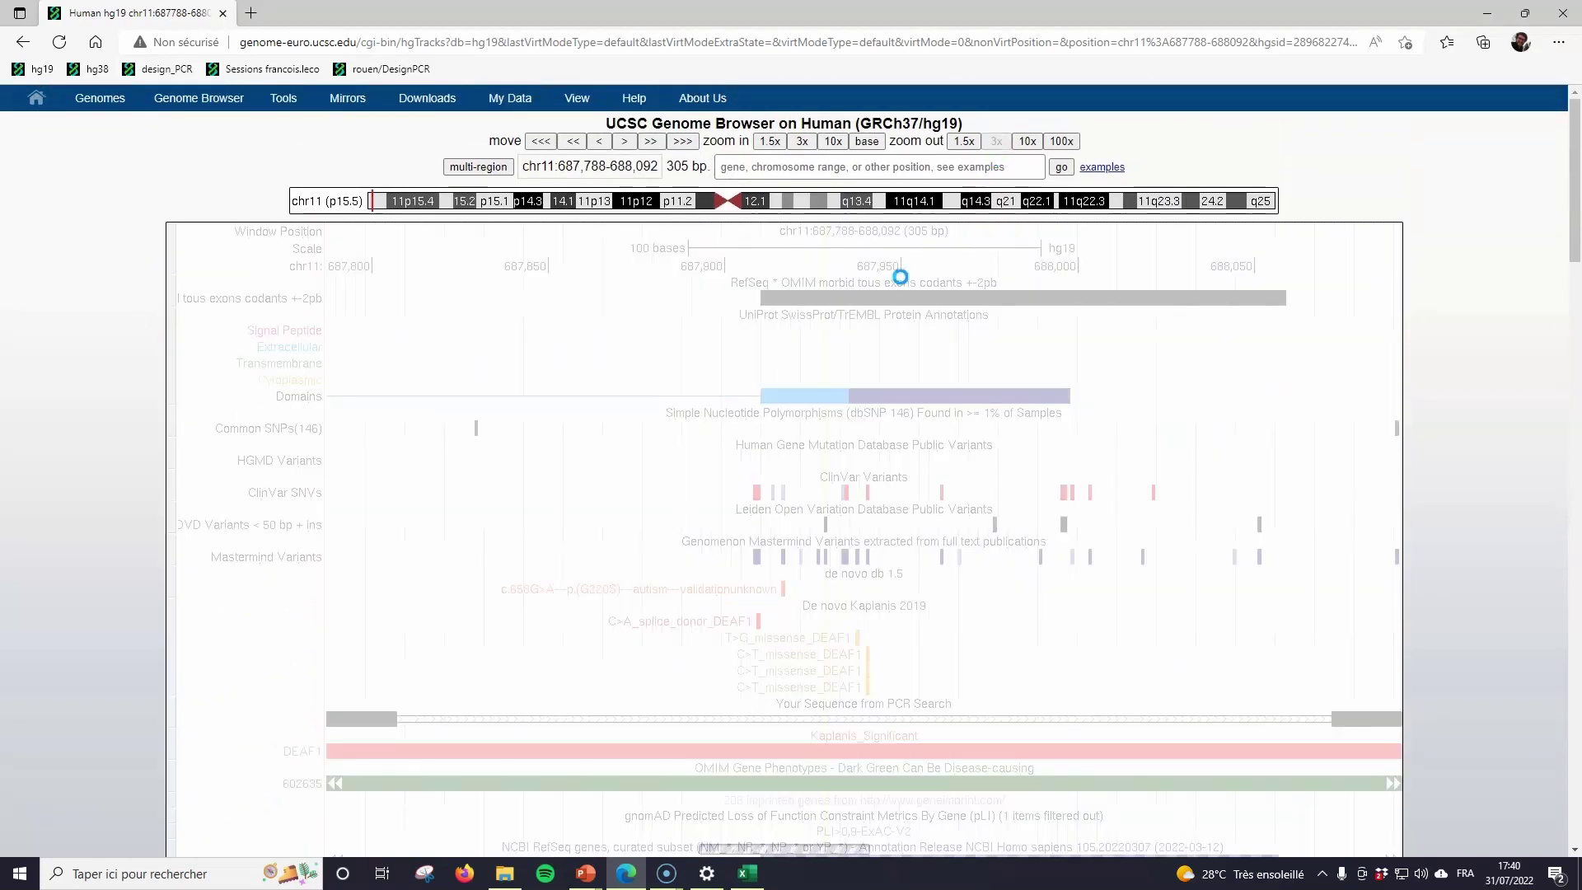
scroll(600, 349, down, 3)
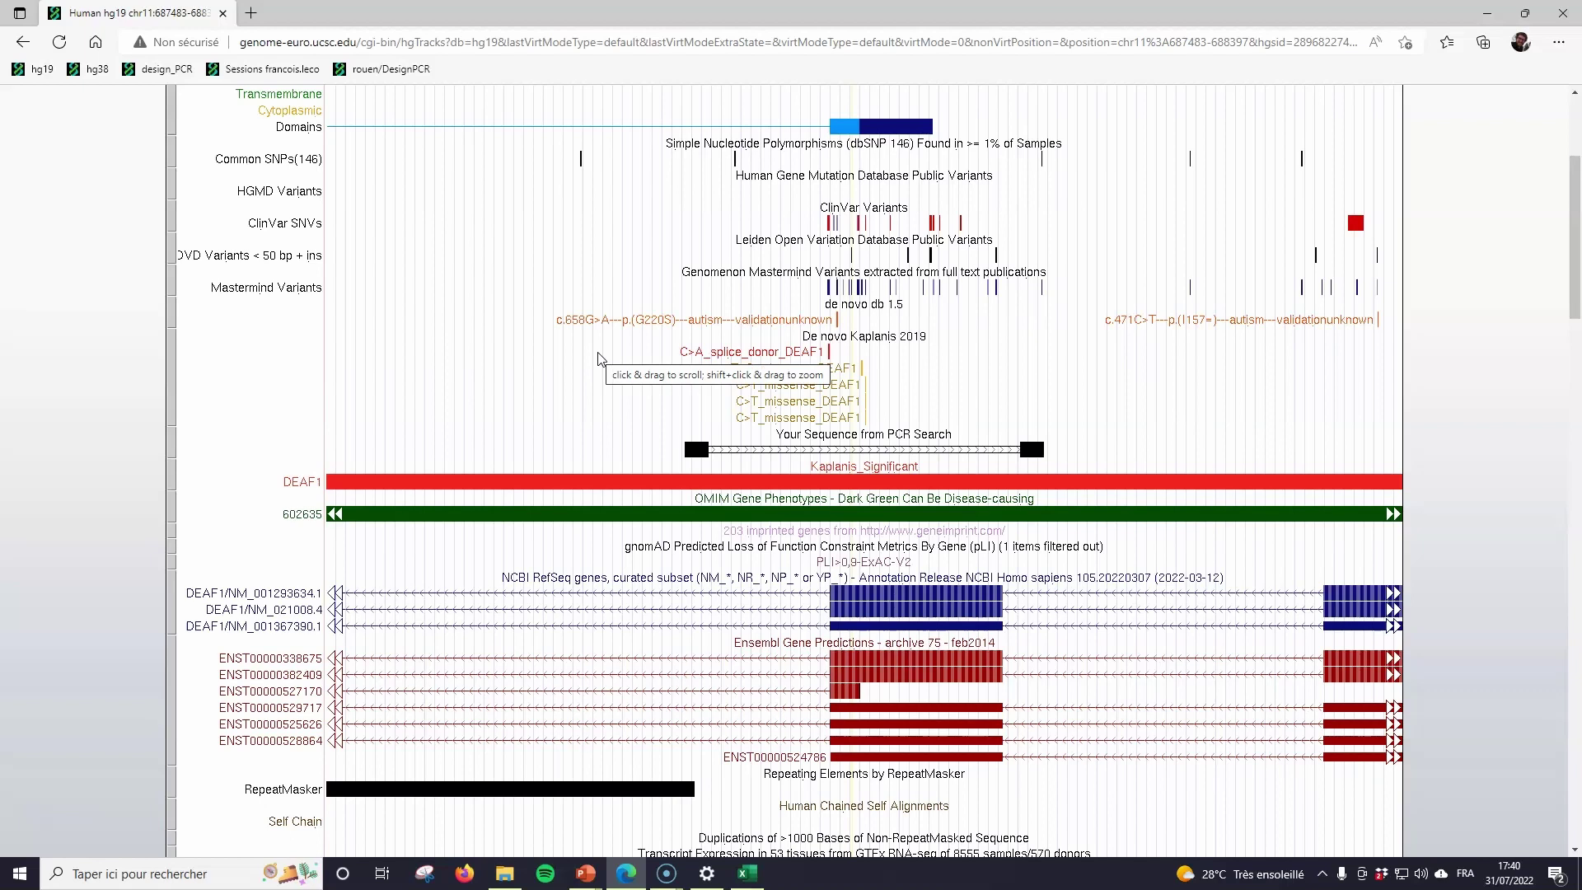
scroll(725, 287, up, 3)
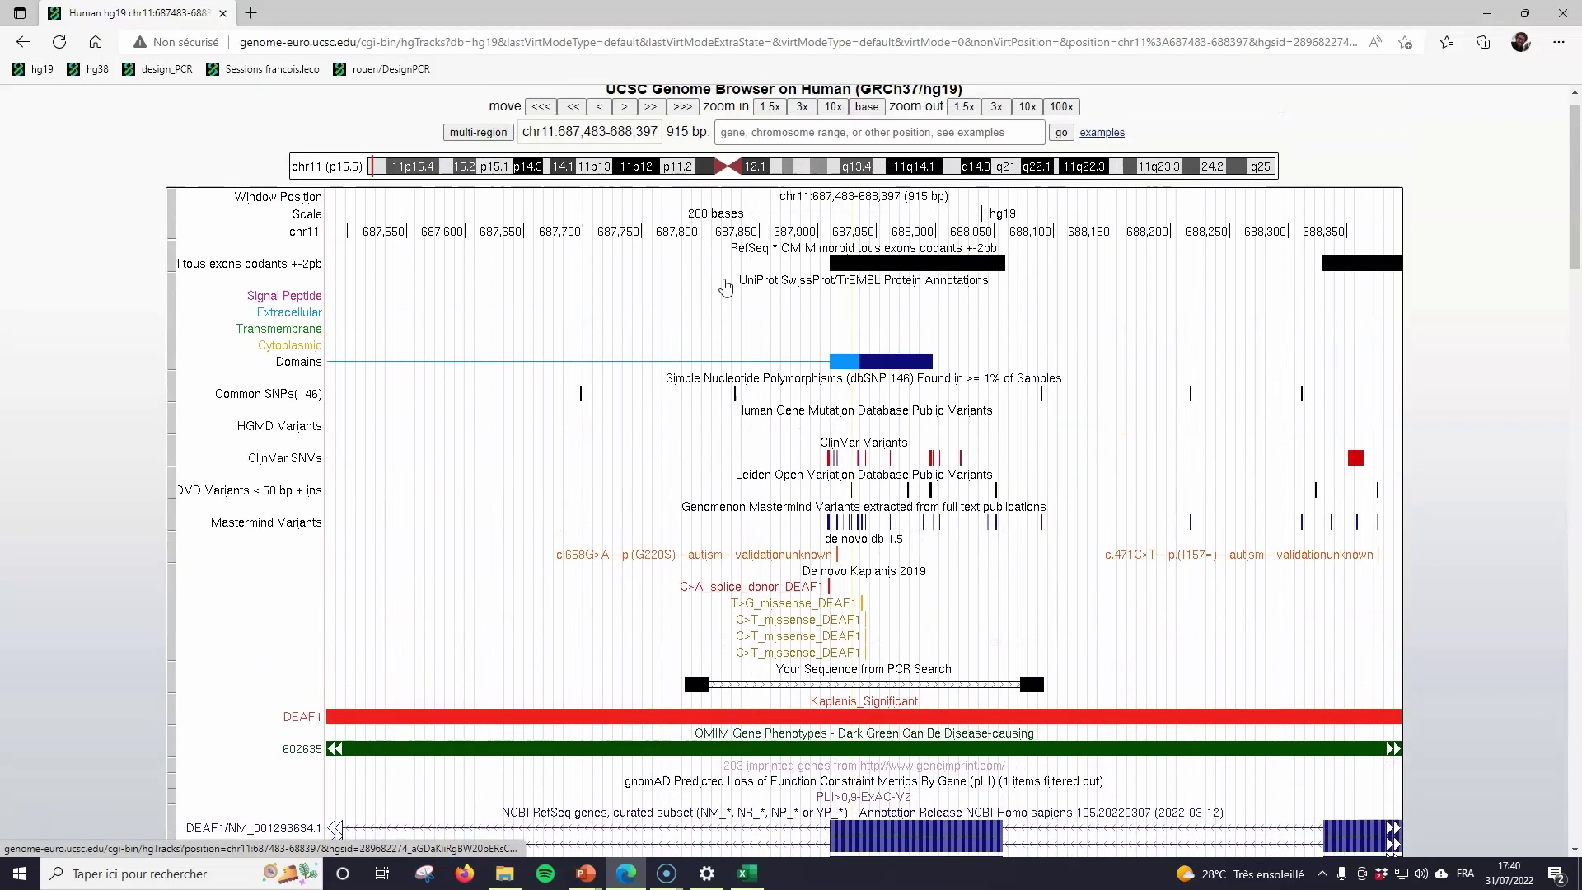
scroll(725, 287, up, 1)
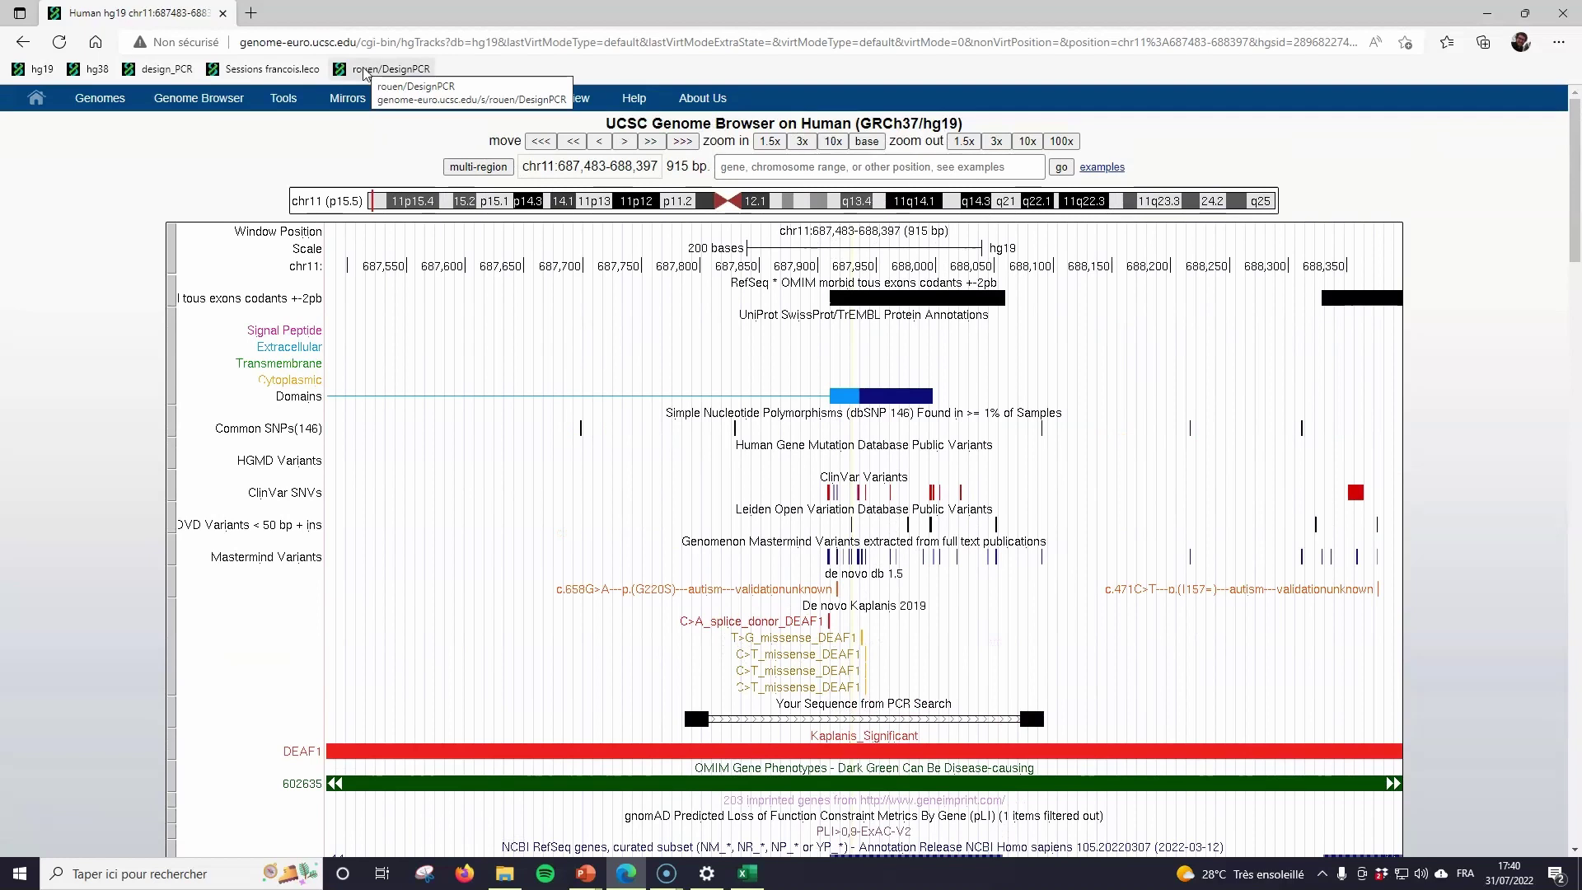
Step: Load the bookmarked rouen/DesignPCR session and rerun the in-silico PCR with the same primer pair
click(366, 70)
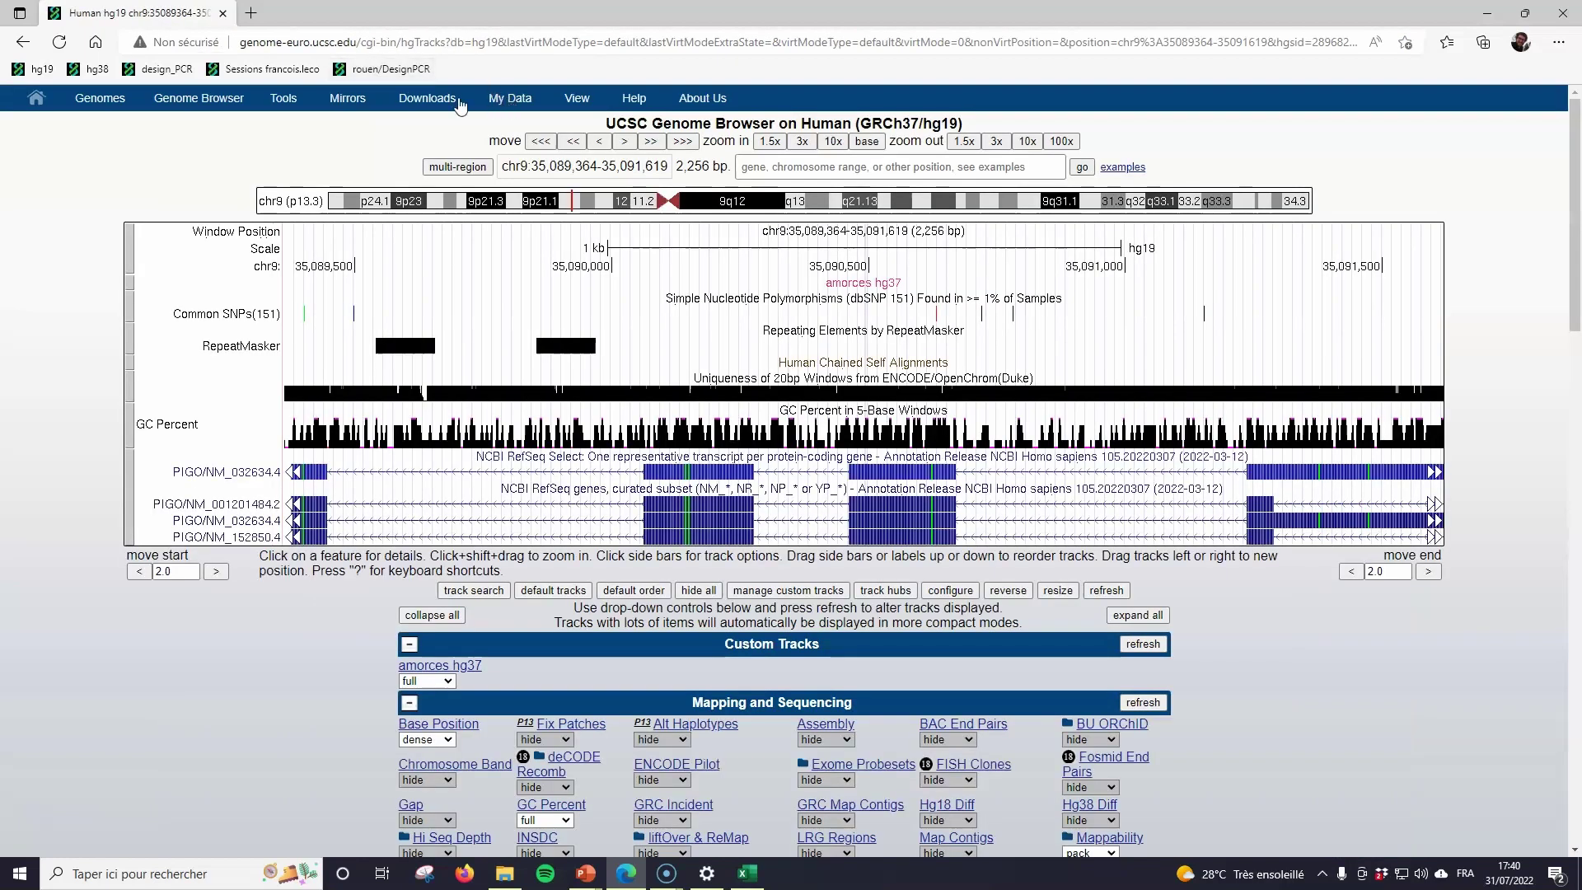
mouse_move(432, 102)
mouse_move(357, 100)
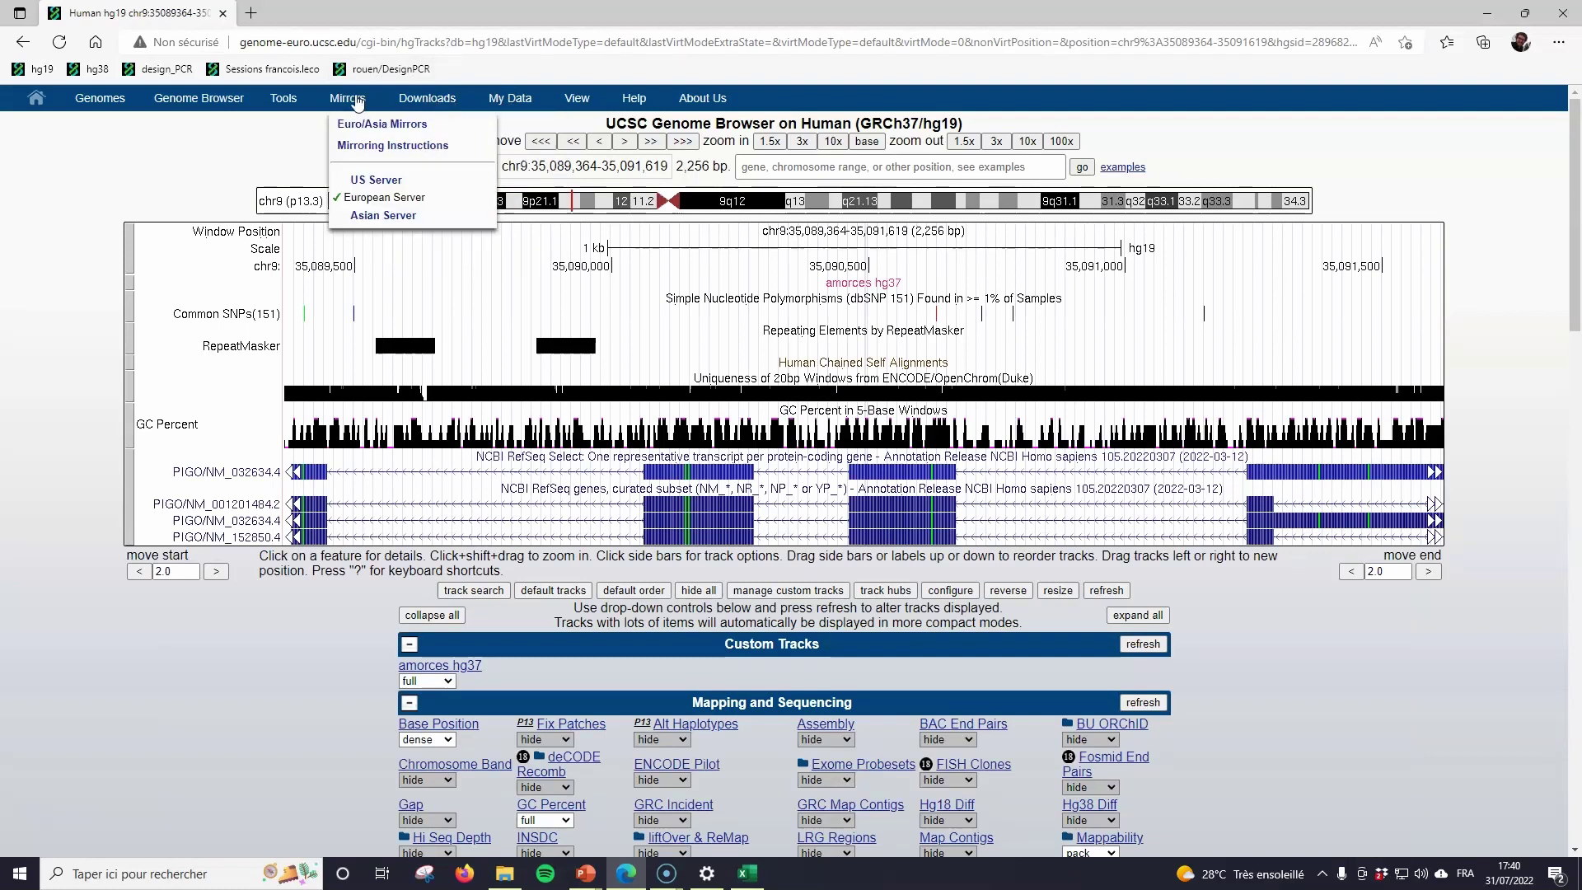
key(alt+Left)
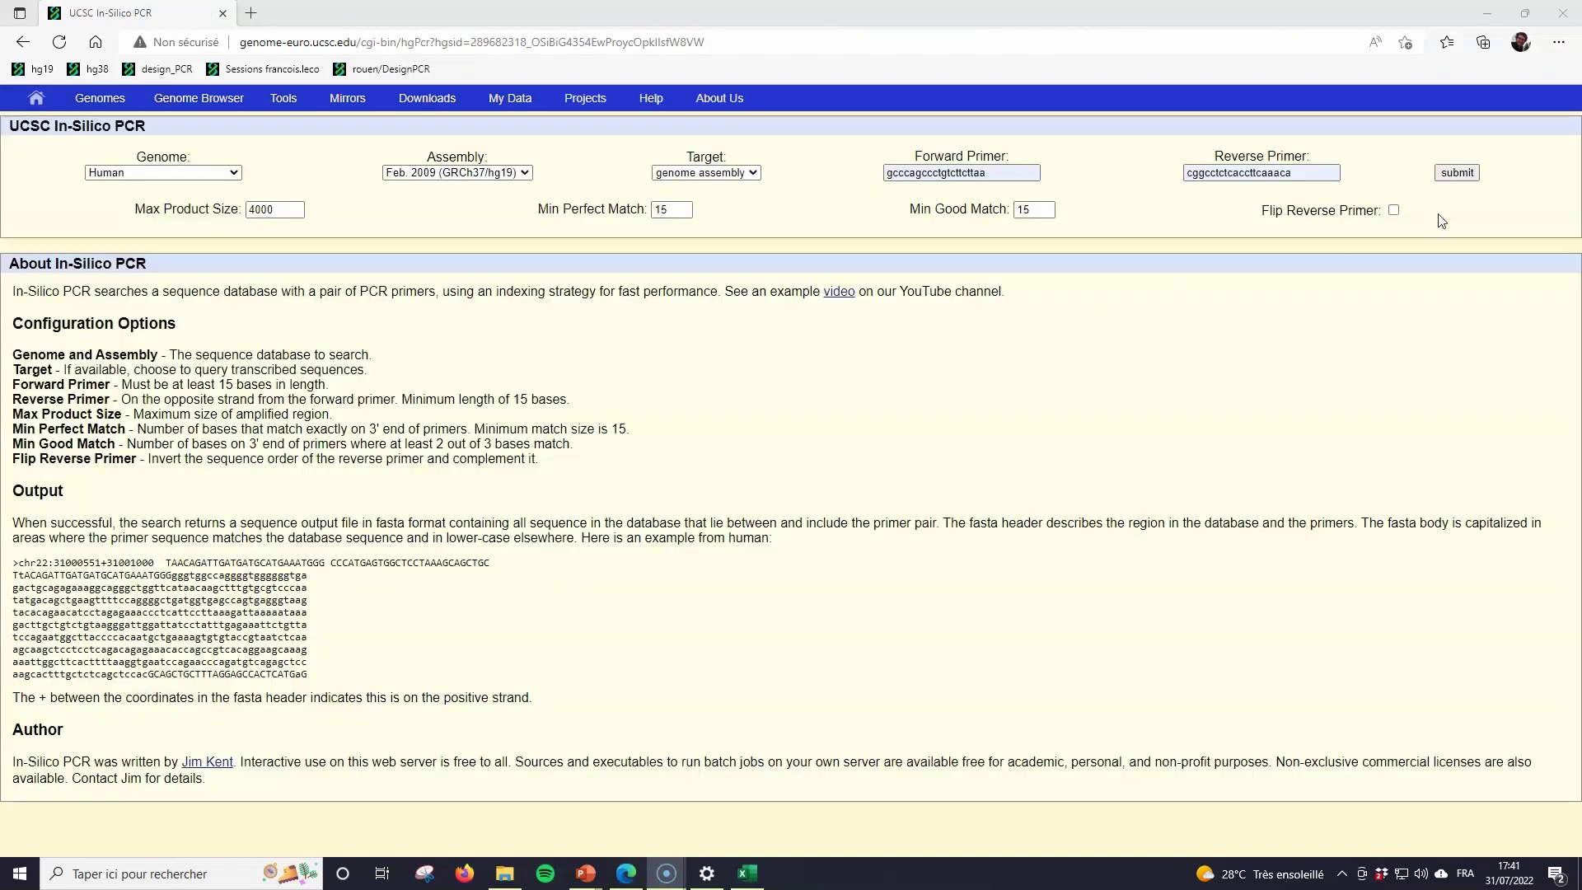
click(1459, 175)
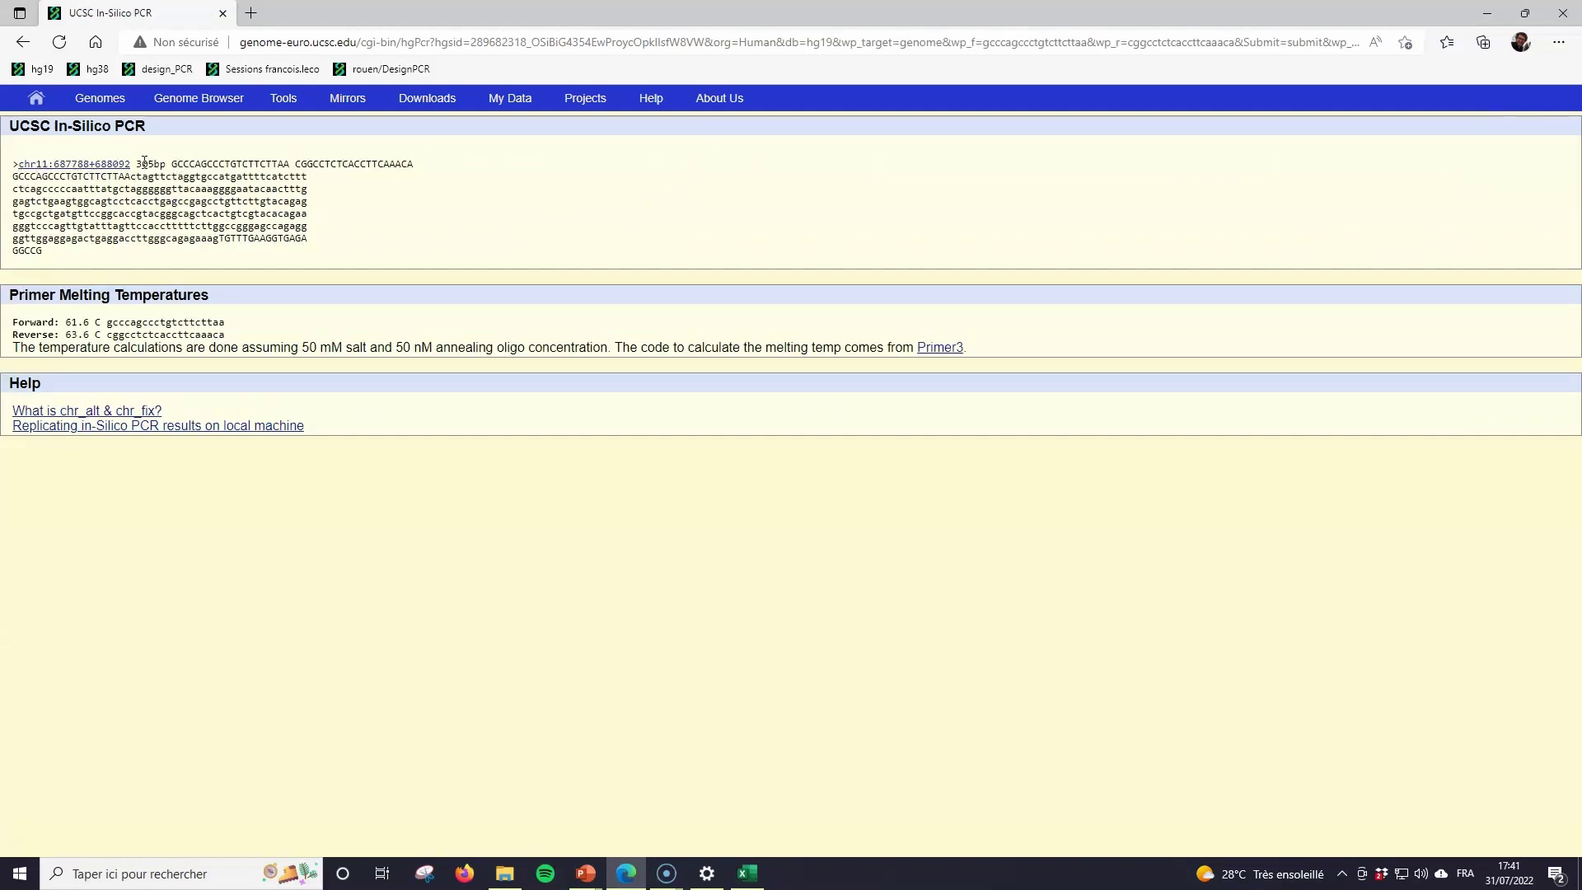
Step: Open the chr11:687788+688092 product in the genome browser, zoomed out 3x, and expand the RepeatMasker track to full display
click(88, 167)
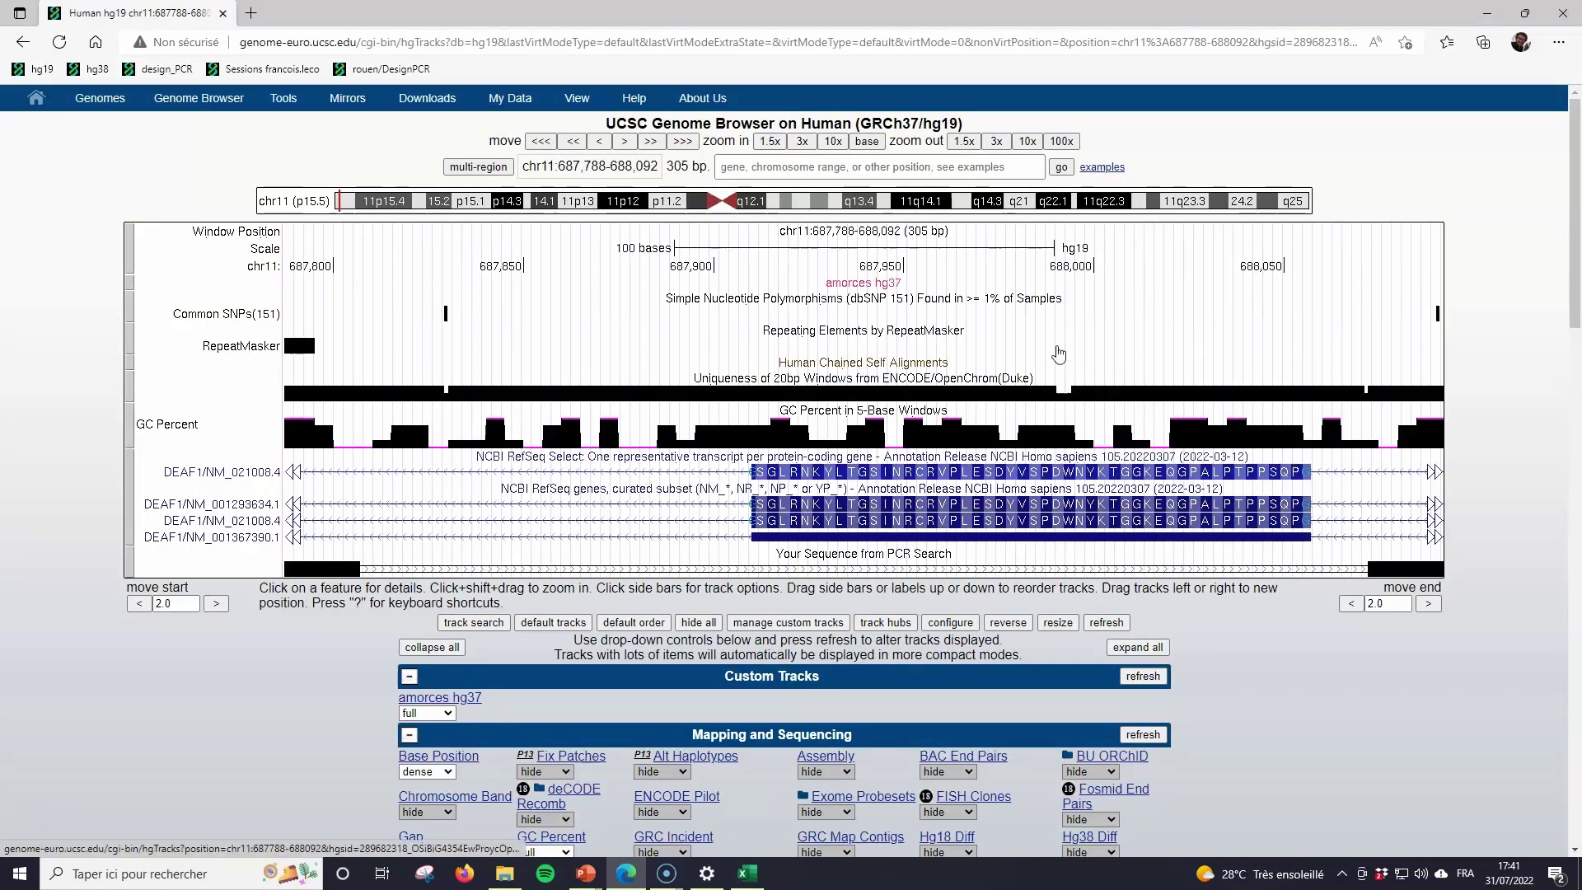
click(996, 142)
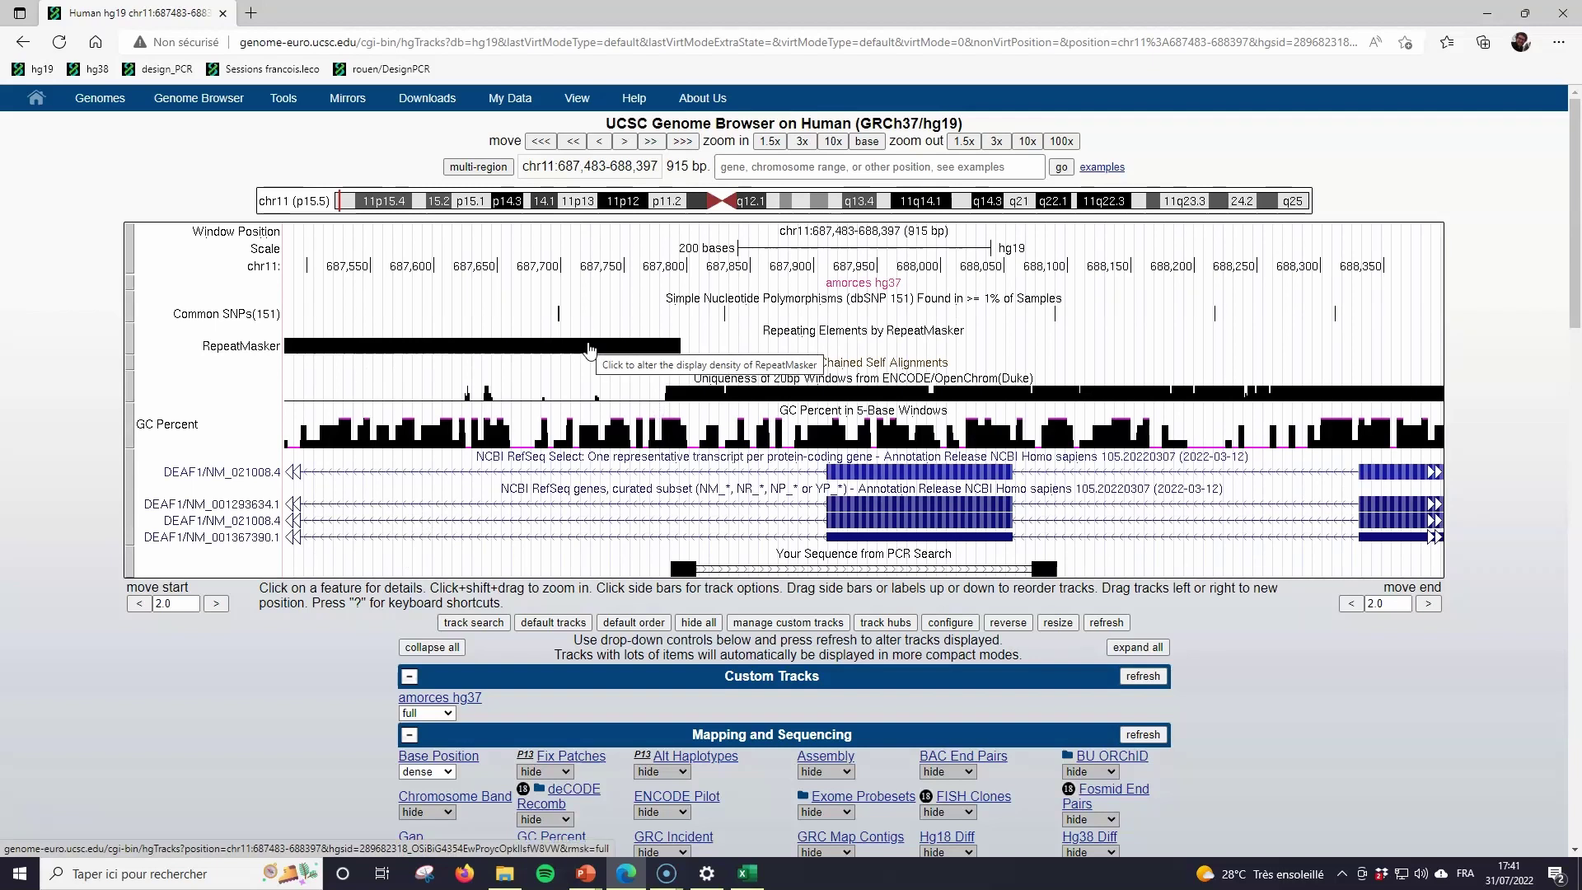
click(590, 349)
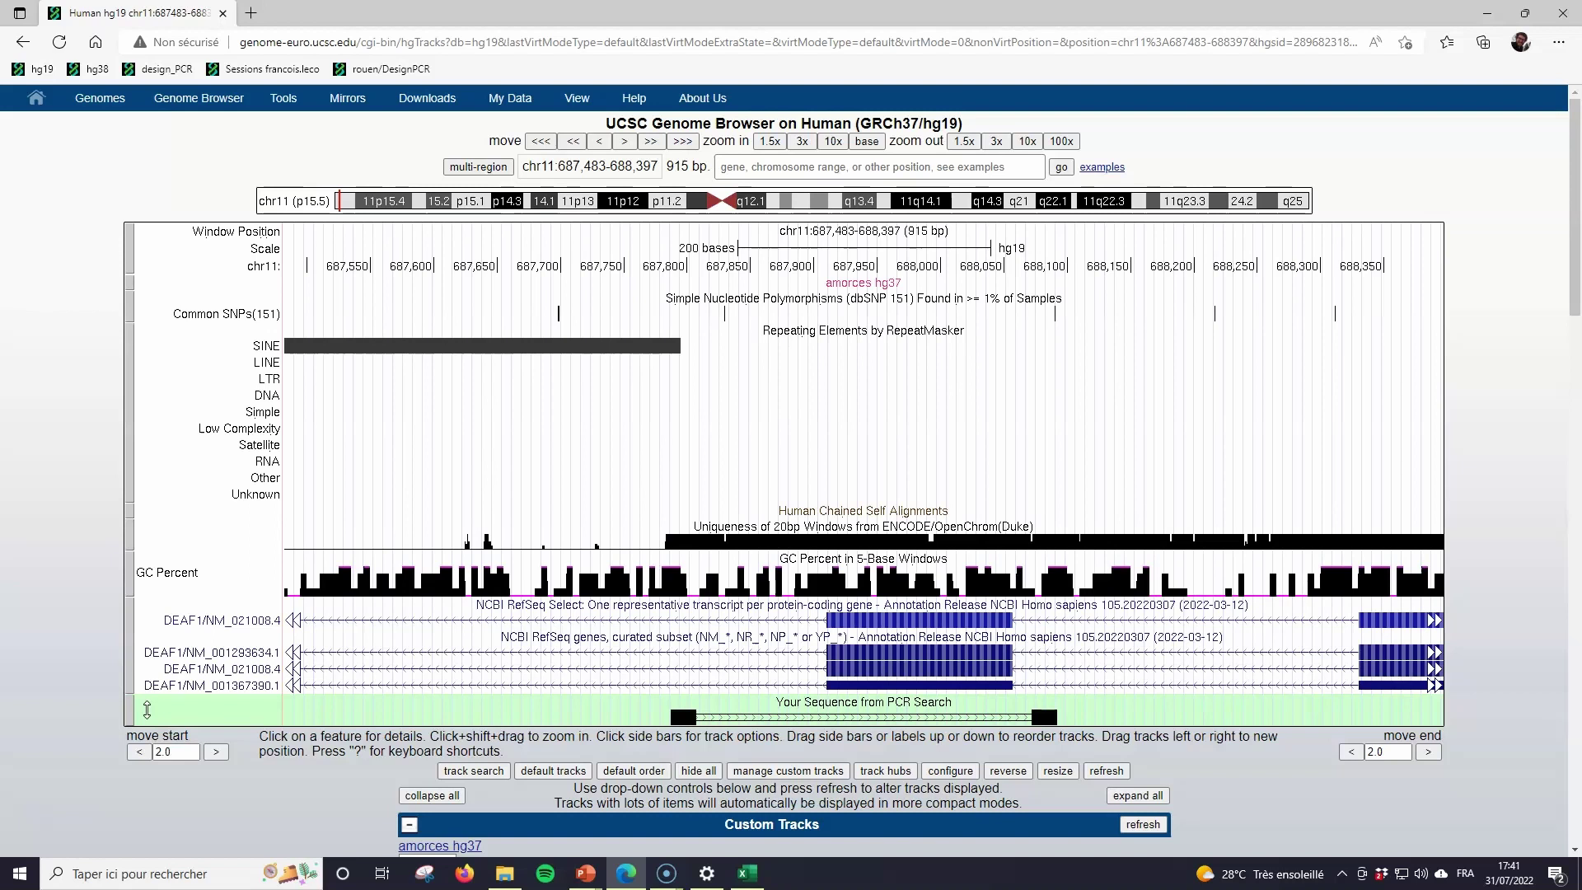
click(128, 418)
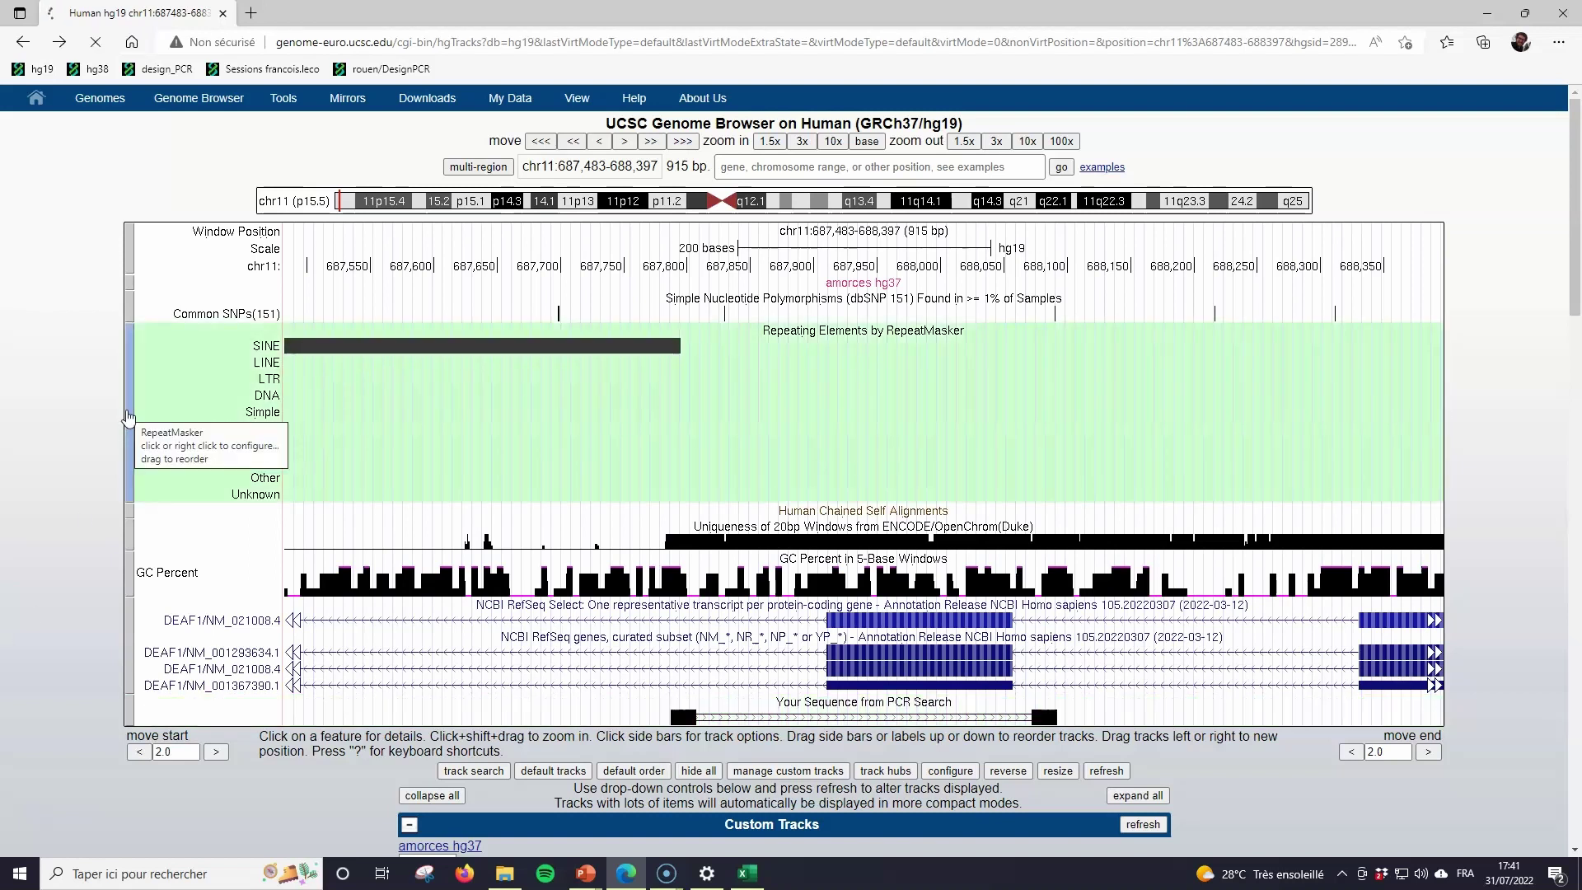
Step: Go back to the In-Silico PCR form, rerun the search and examine the primer and size parameters in the result page's URL
key(alt+Left)
key(alt+Left)
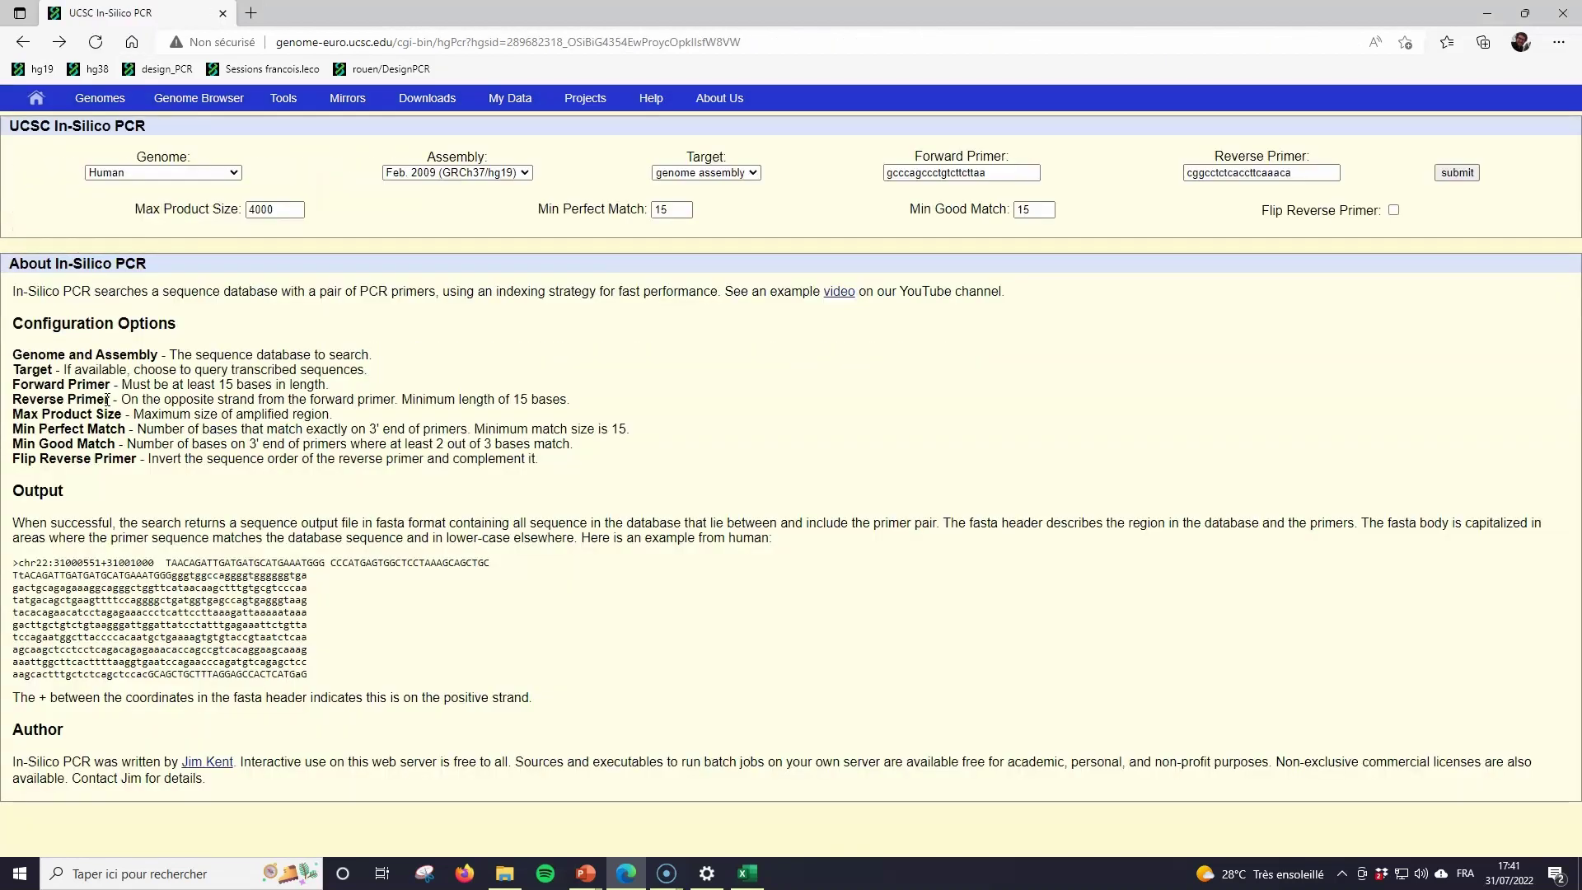
click(1456, 172)
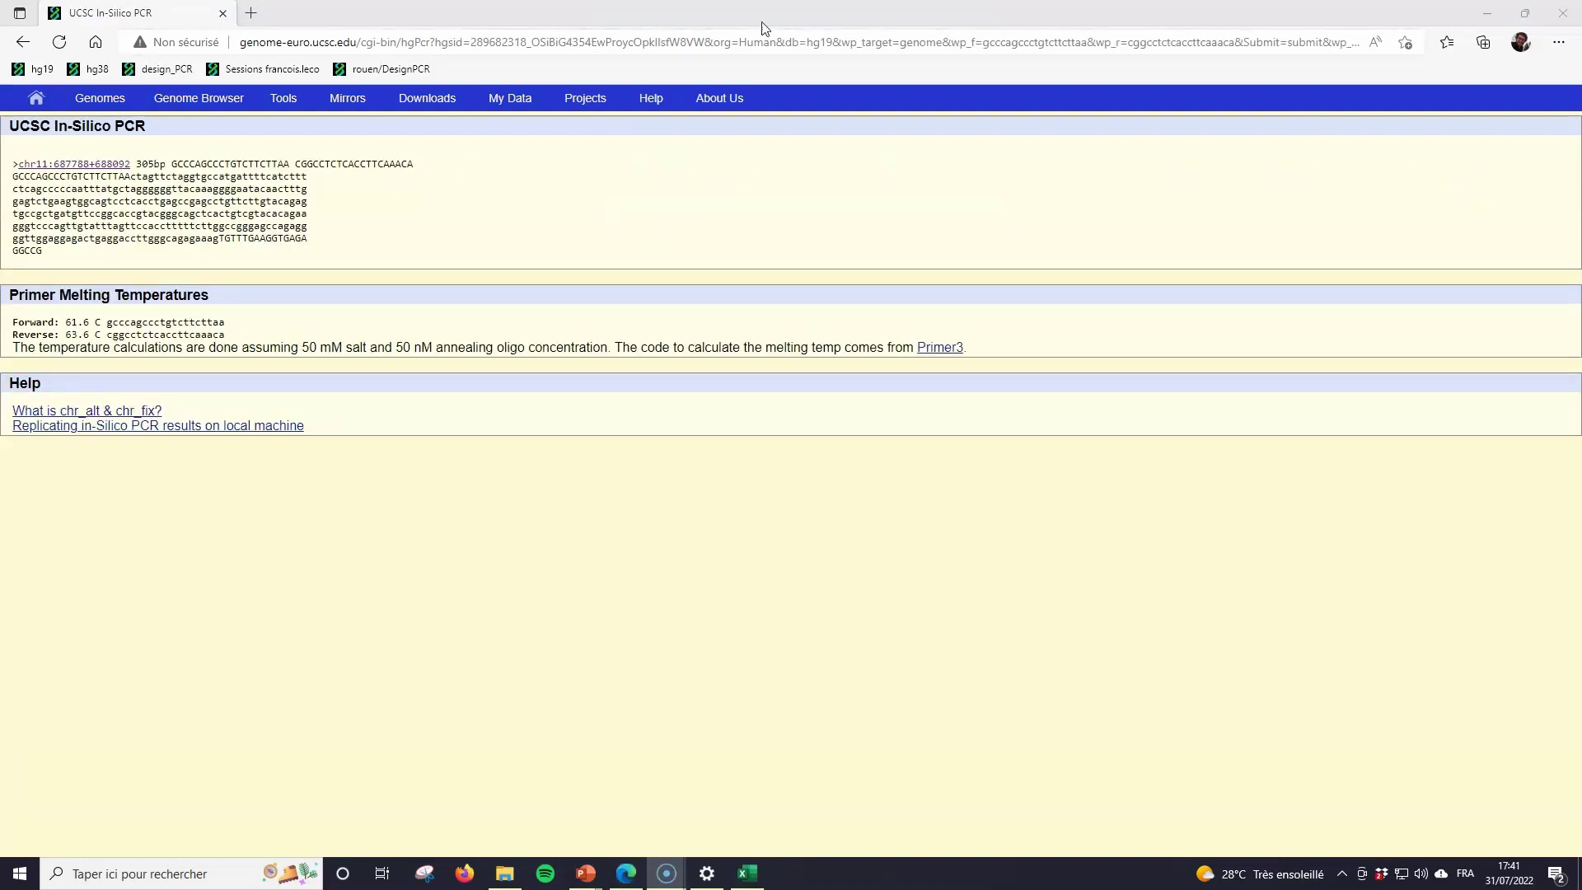
drag(872, 40, 1343, 48)
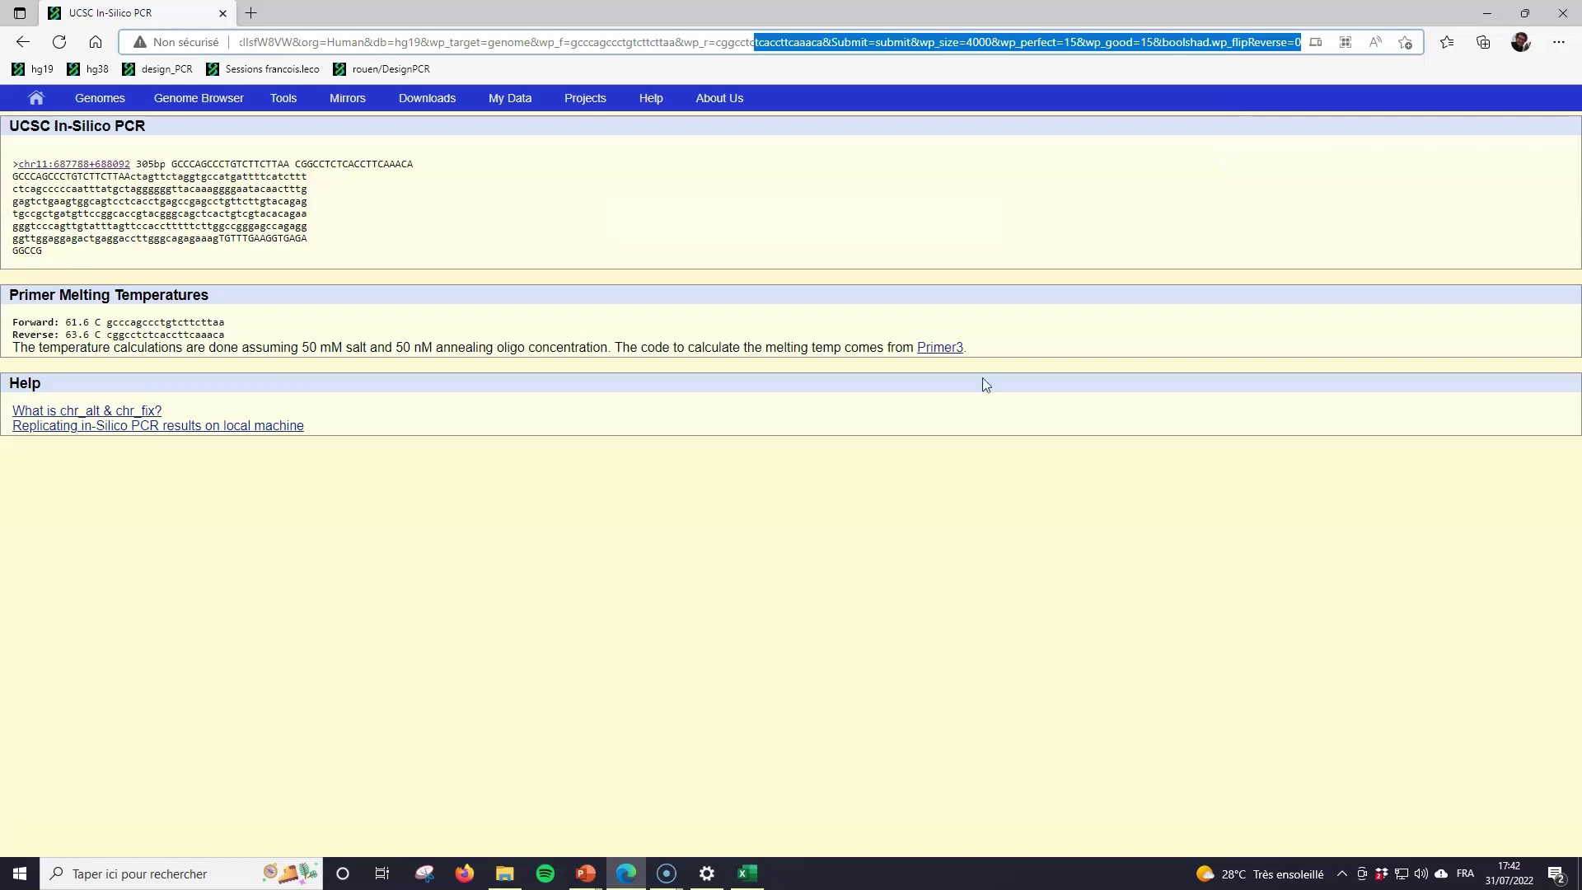
click(1126, 216)
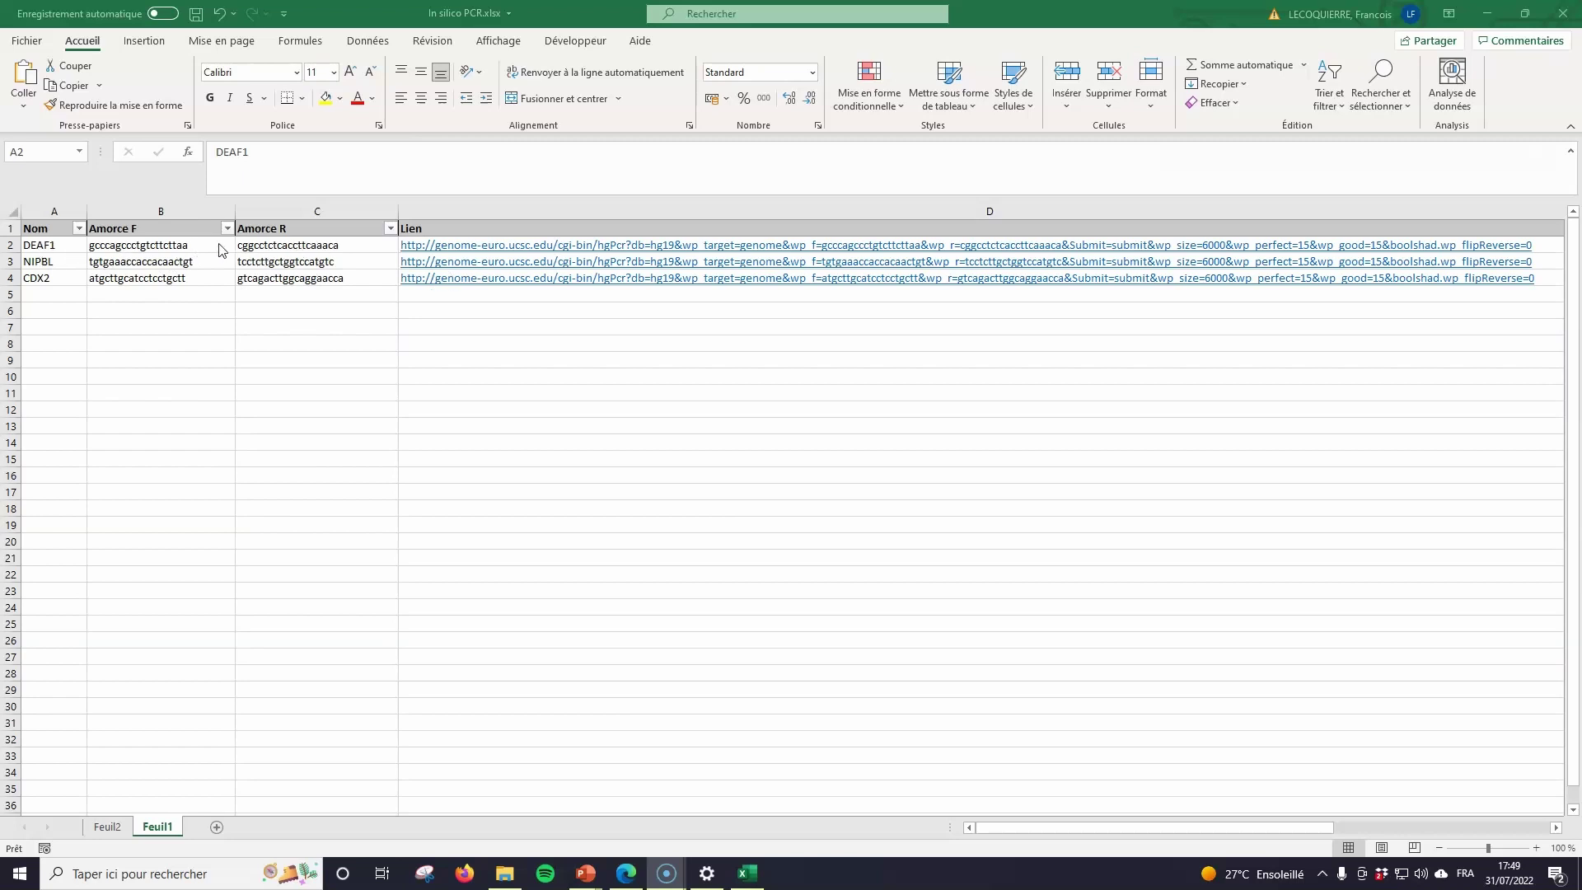
Step: In the Excel workbook, examine the DEAF1 row's name, forward primer, reverse primer and link cells
click(58, 248)
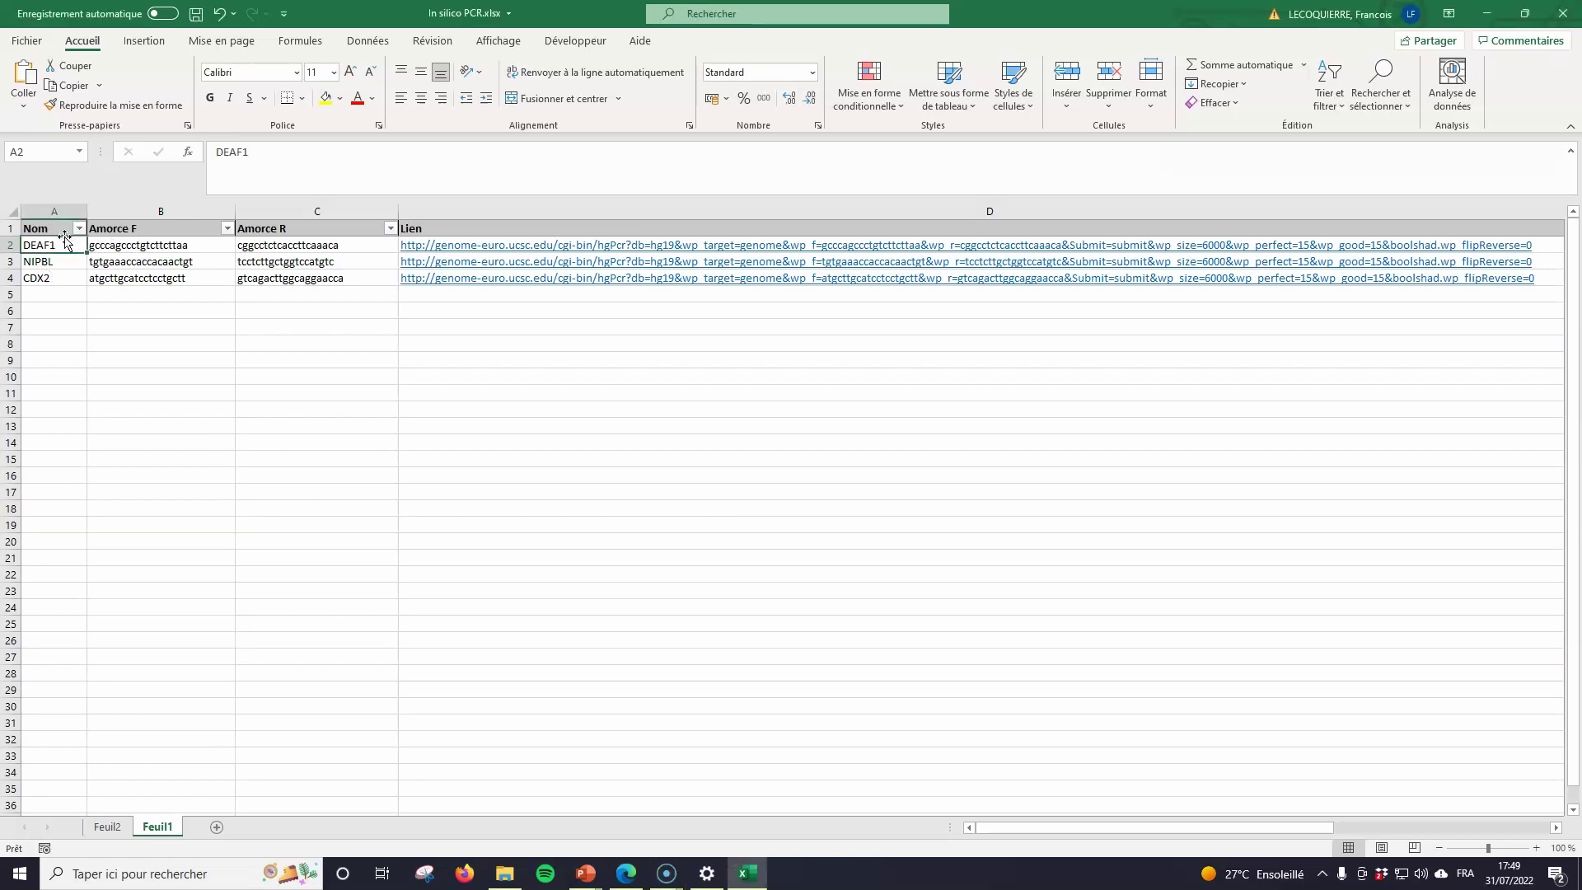
click(110, 245)
click(258, 246)
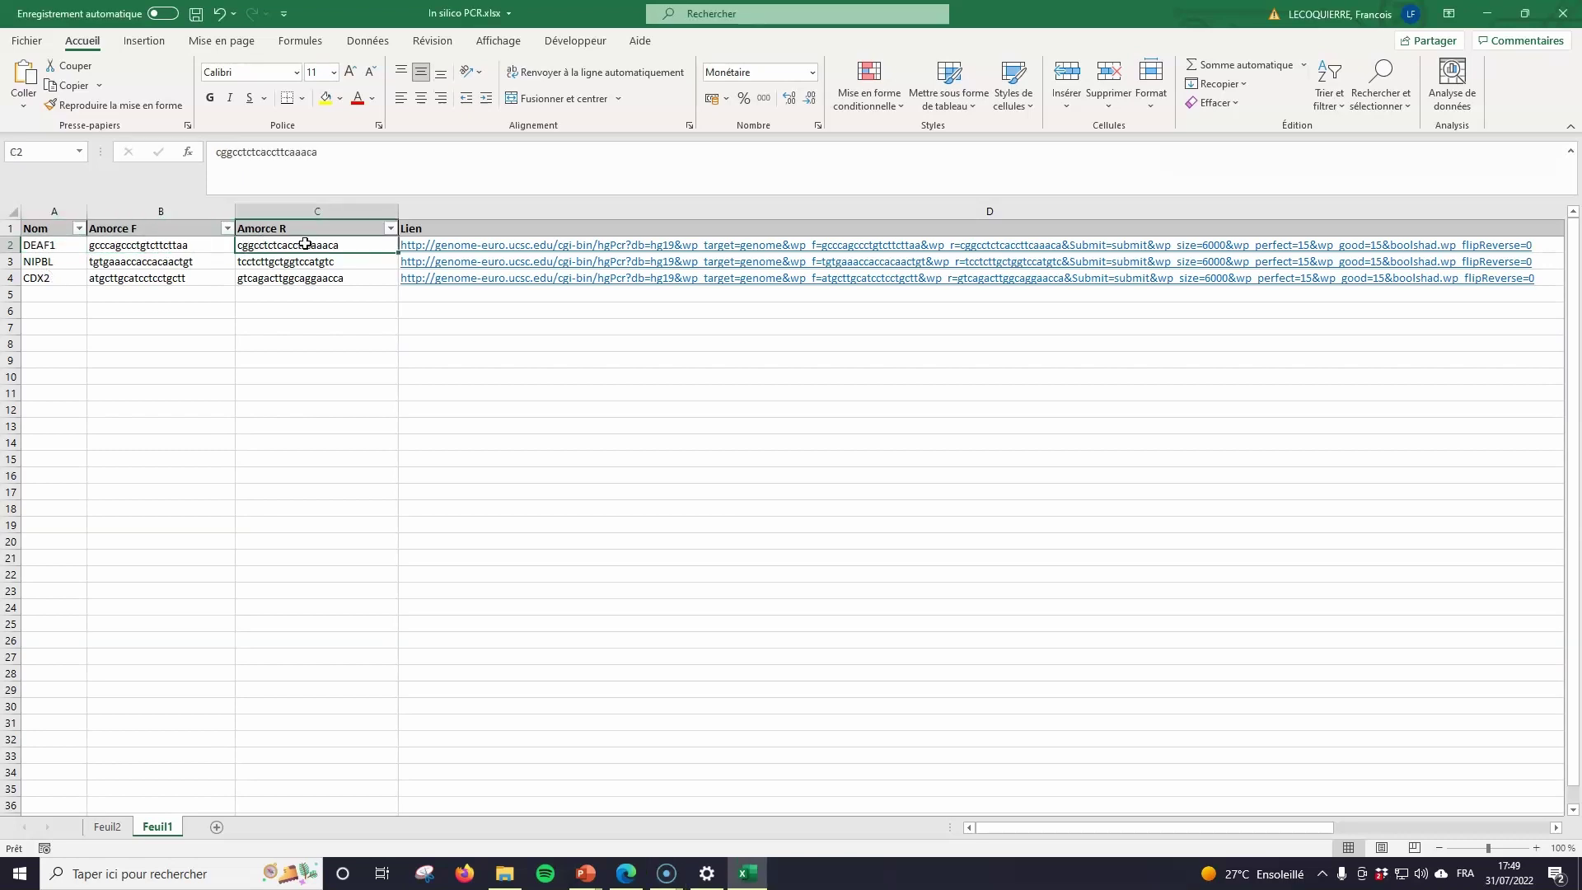
key(Right)
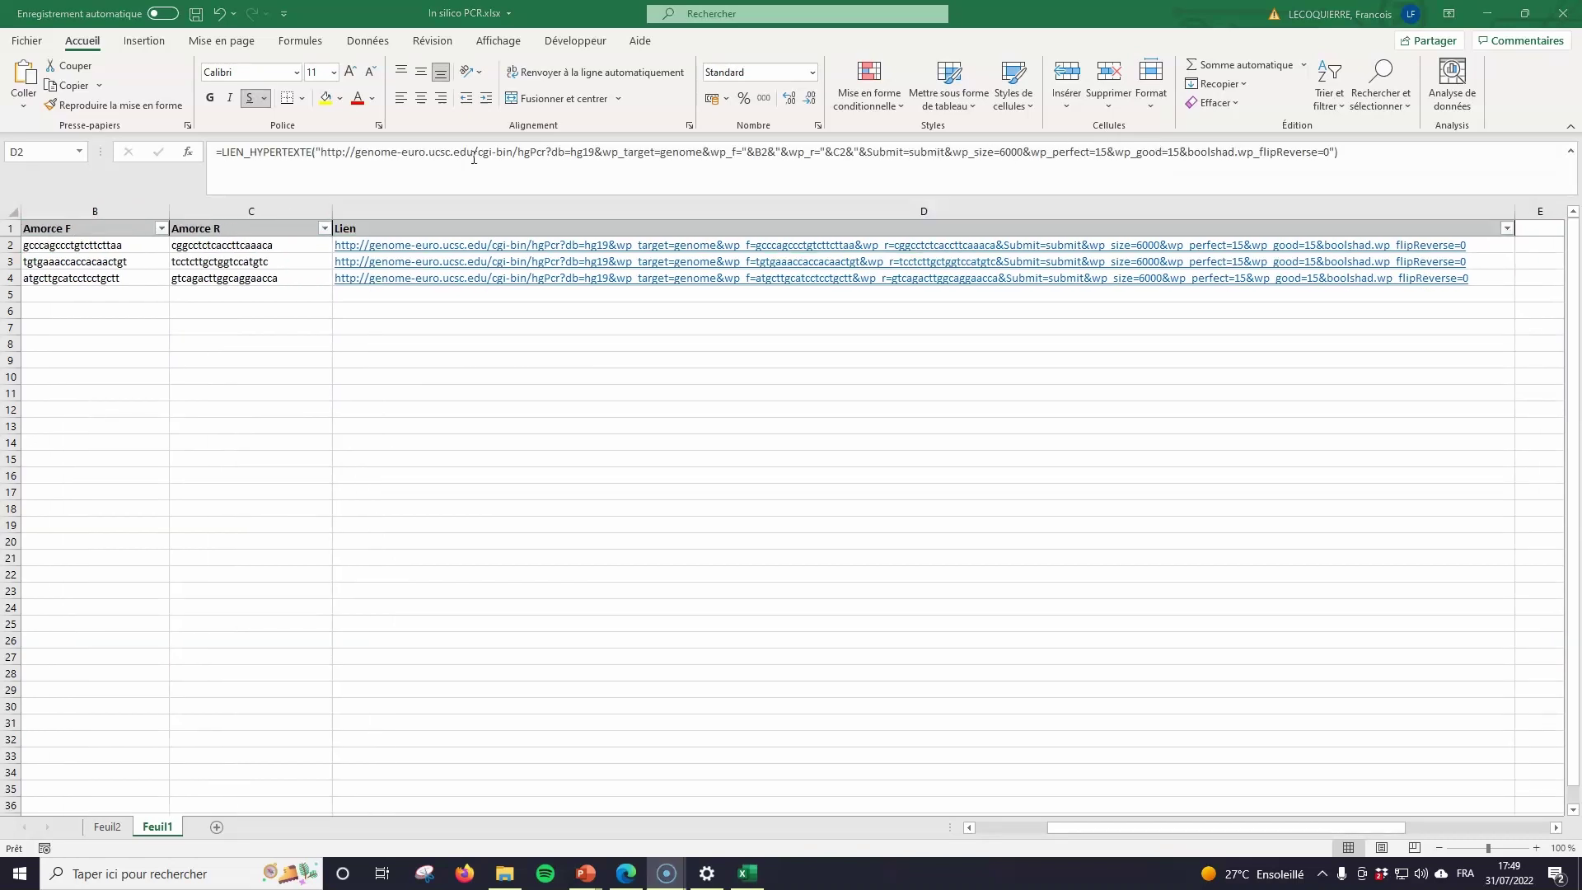
Step: Examine the D2 hyperlink formula: the base URL, the B2 and C2 primer references, and the genome, size and match parameters
click(1362, 152)
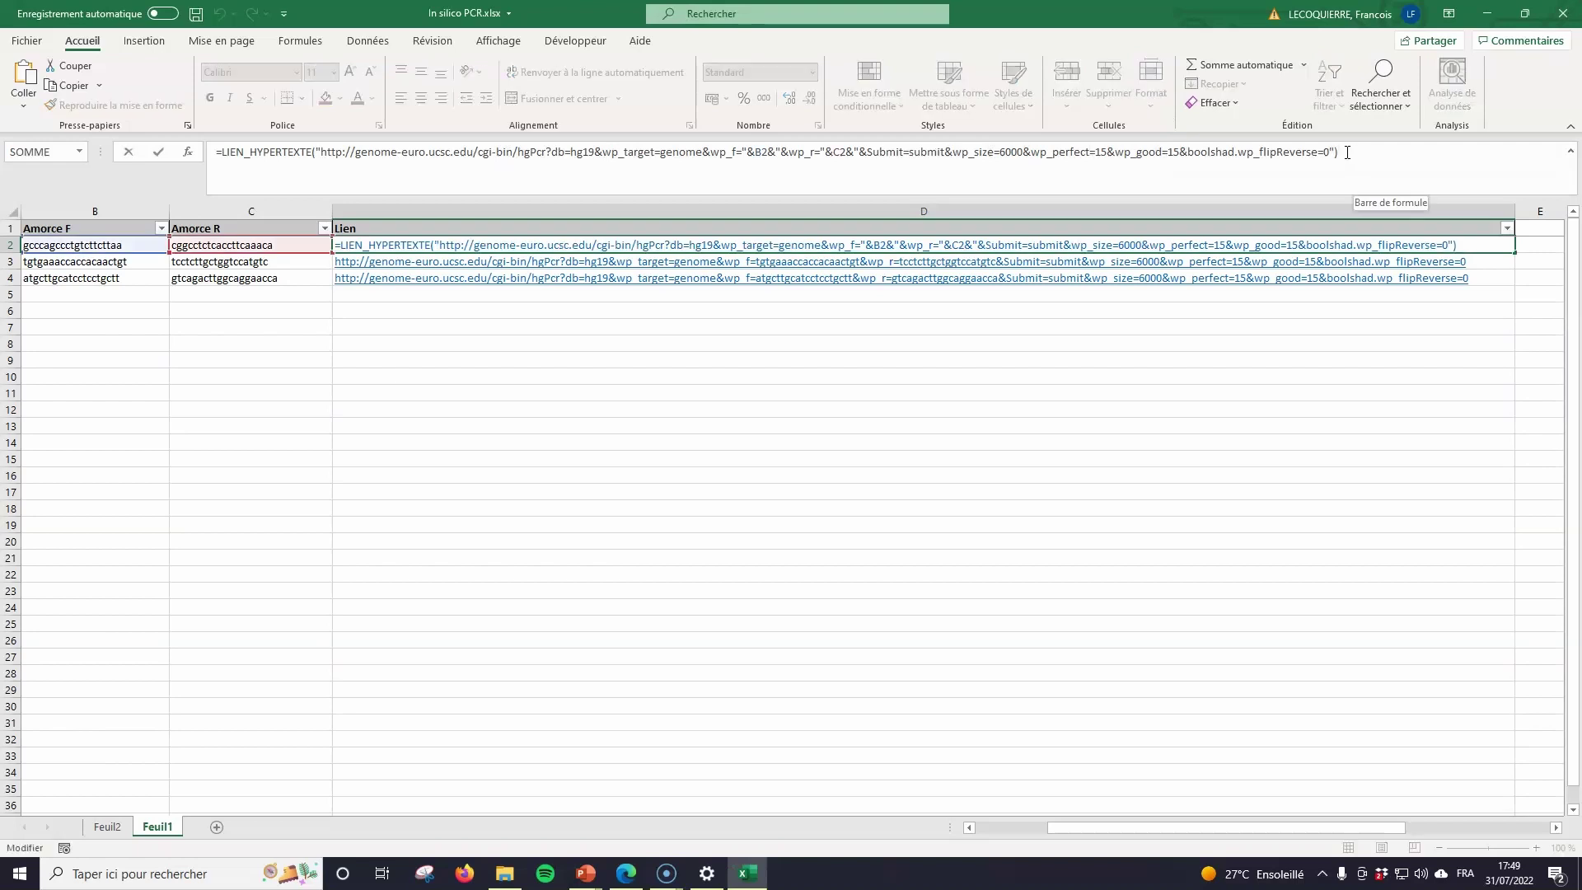
drag(321, 152, 595, 152)
drag(754, 153, 847, 152)
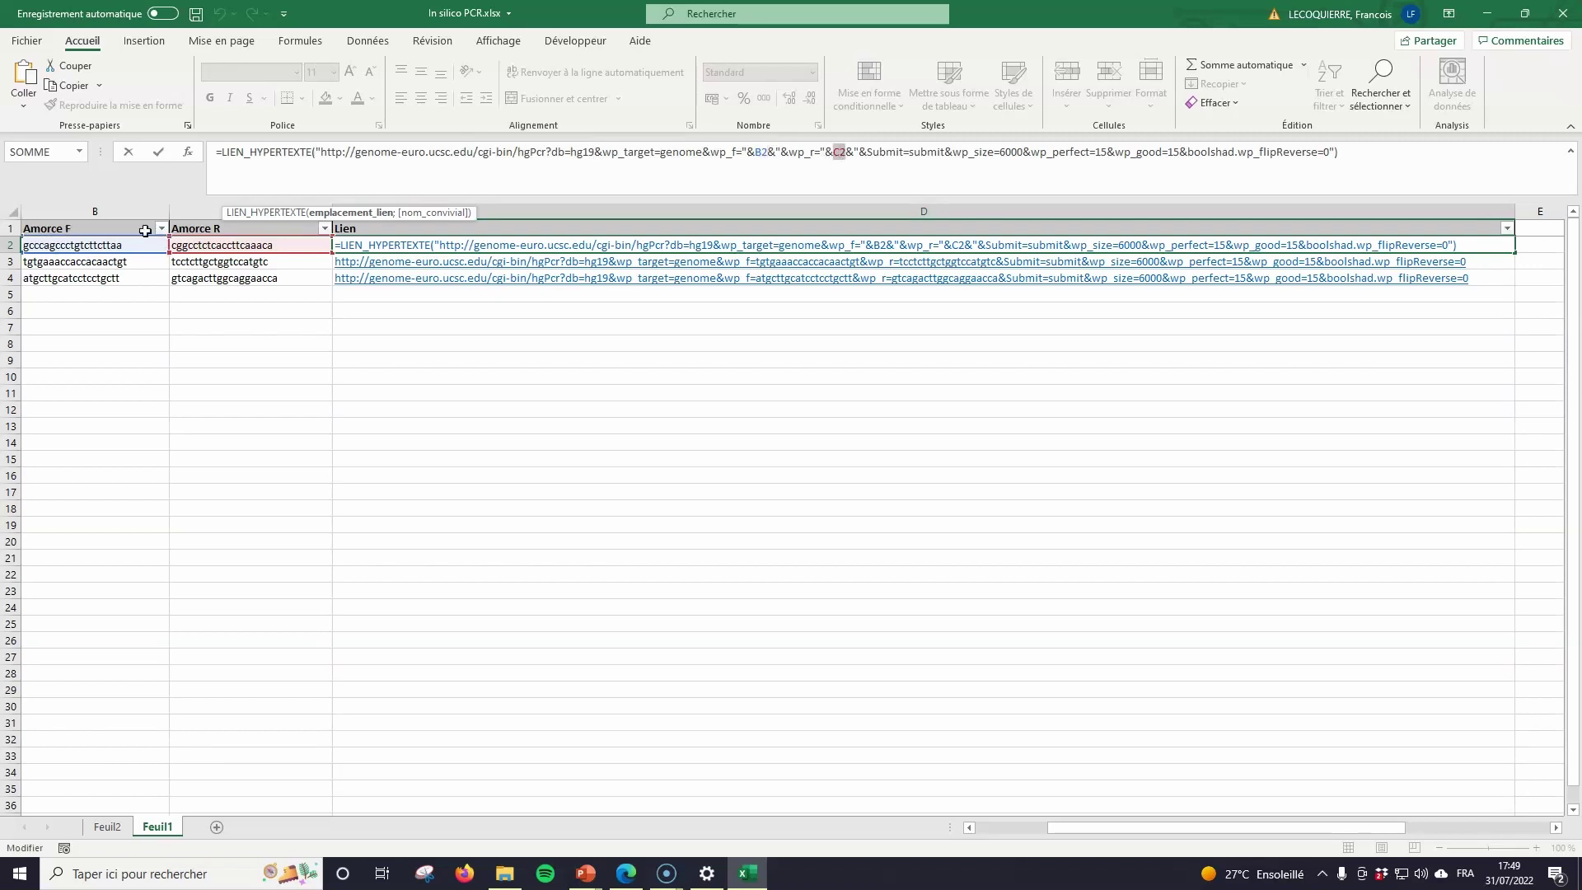
click(736, 201)
drag(661, 150, 697, 151)
drag(998, 153, 1019, 151)
drag(1097, 151, 1180, 152)
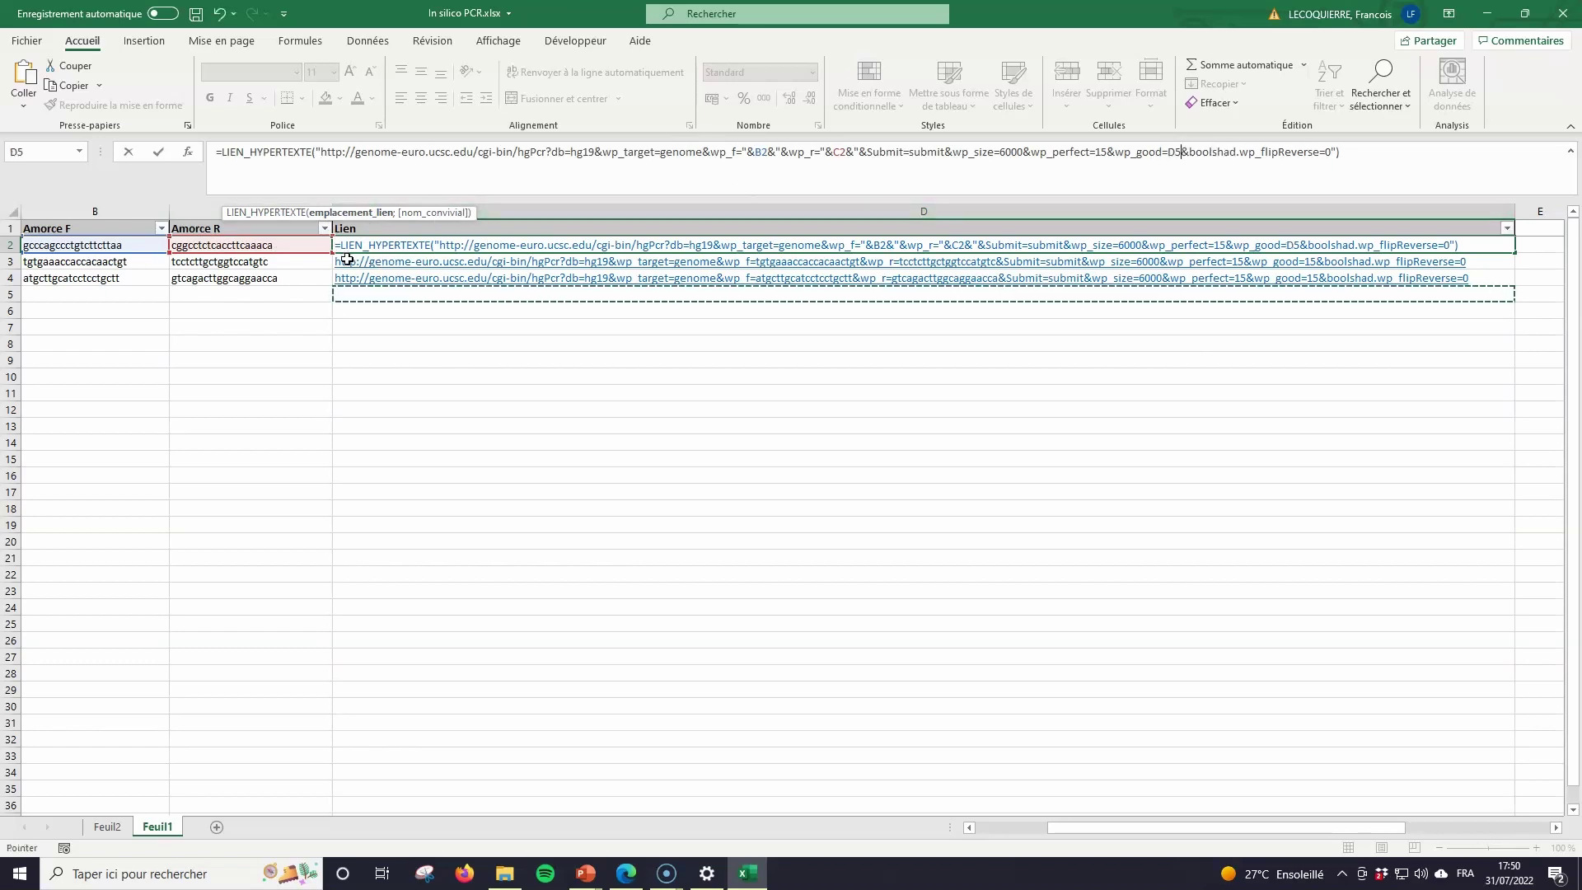
key(Escape)
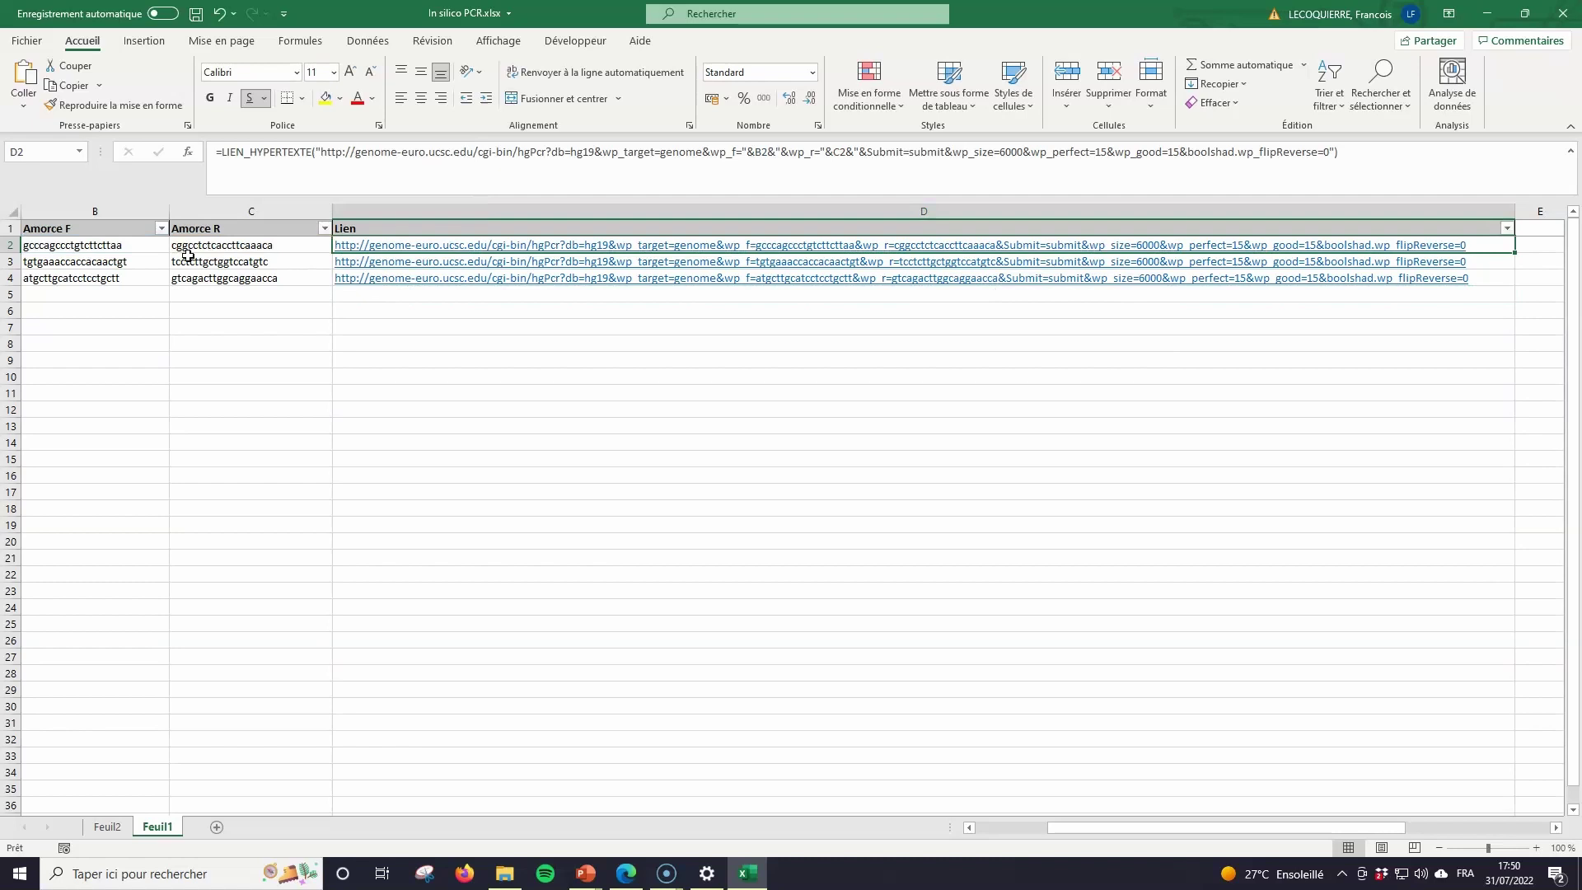
drag(207, 279, 316, 249)
drag(157, 294, 369, 551)
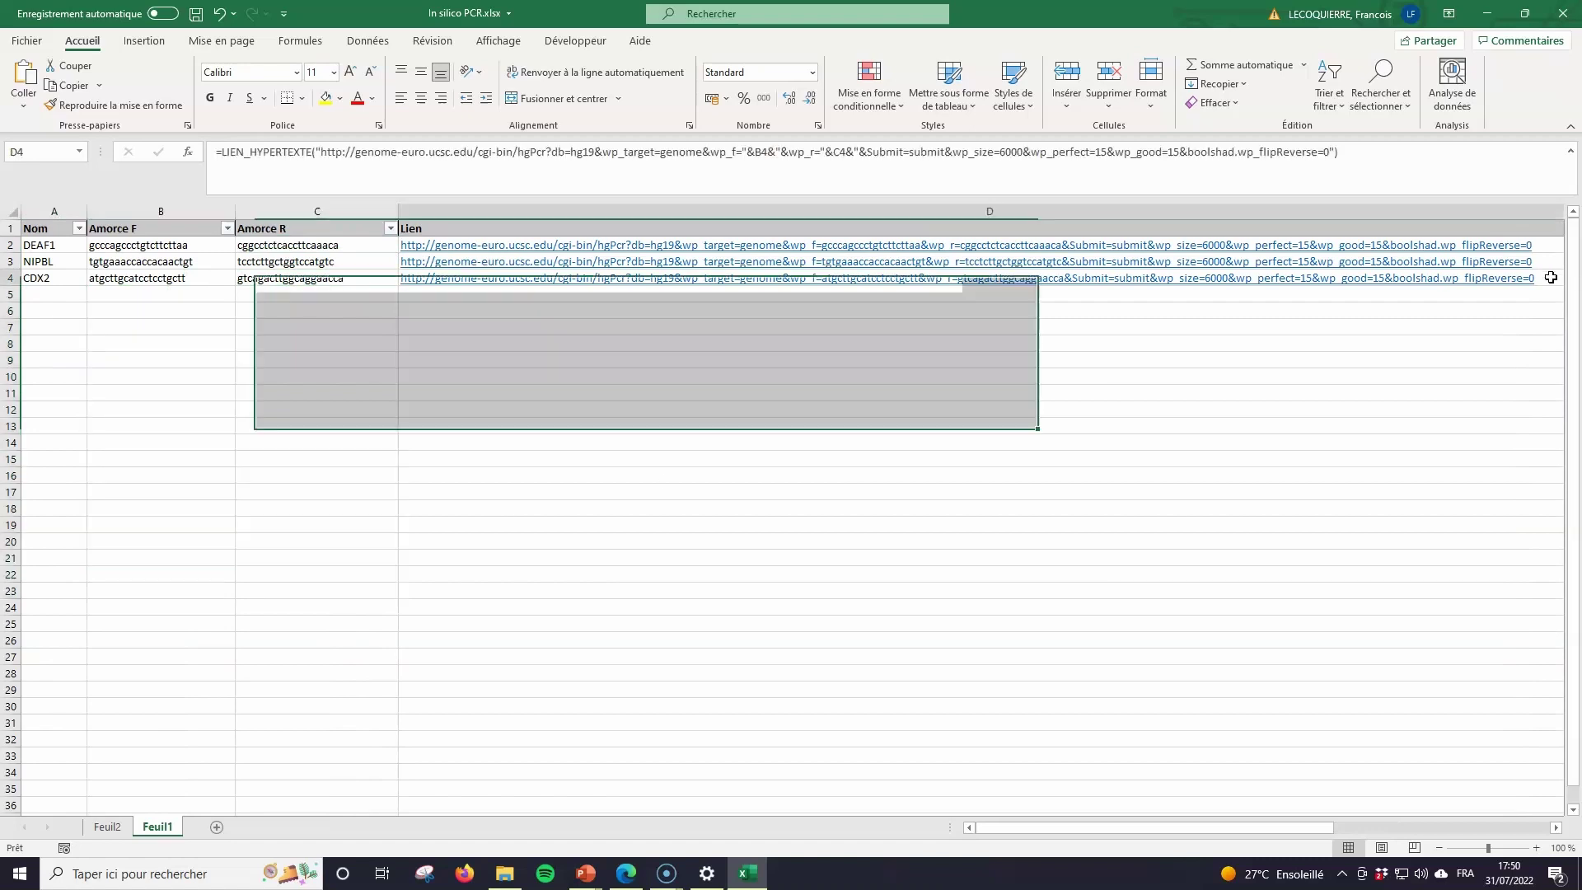
click(1553, 278)
click(890, 244)
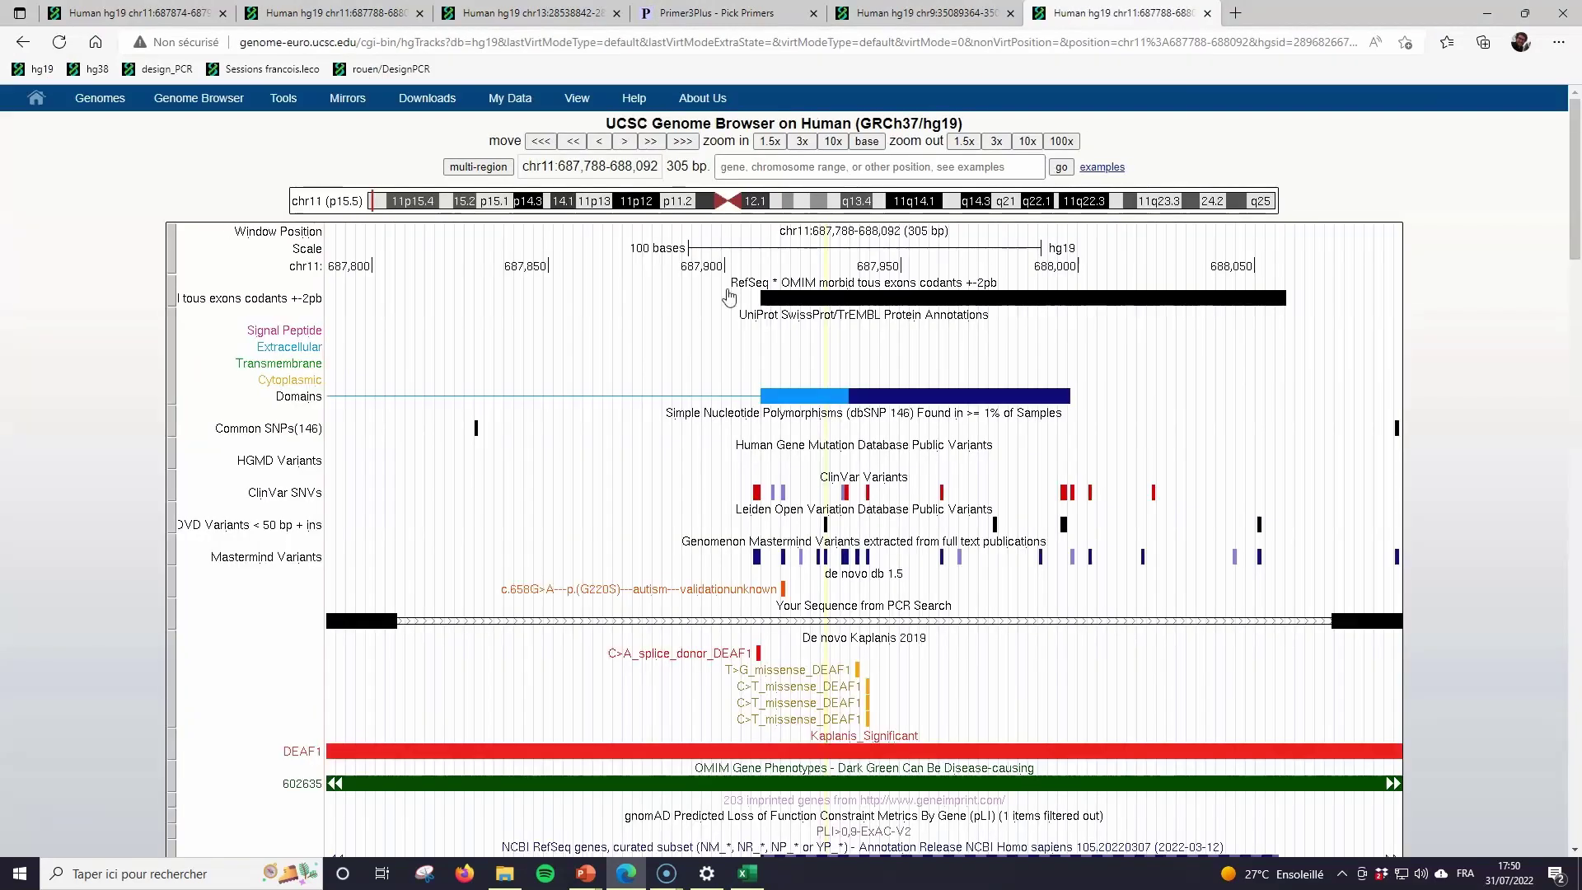
scroll(298, 576, down, 3)
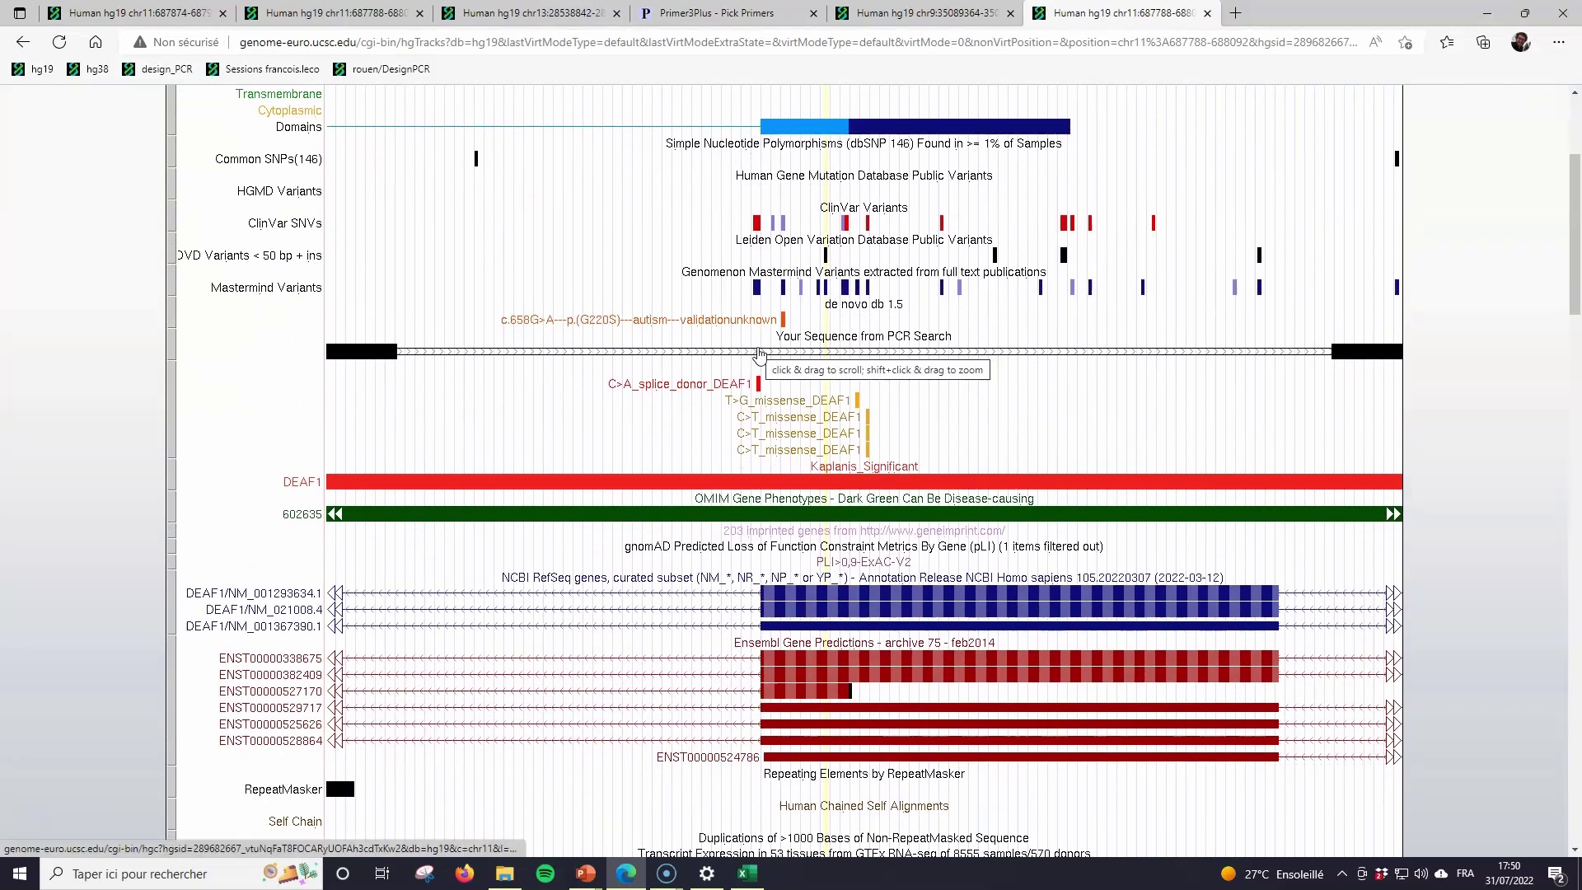
scroll(418, 361, up, 3)
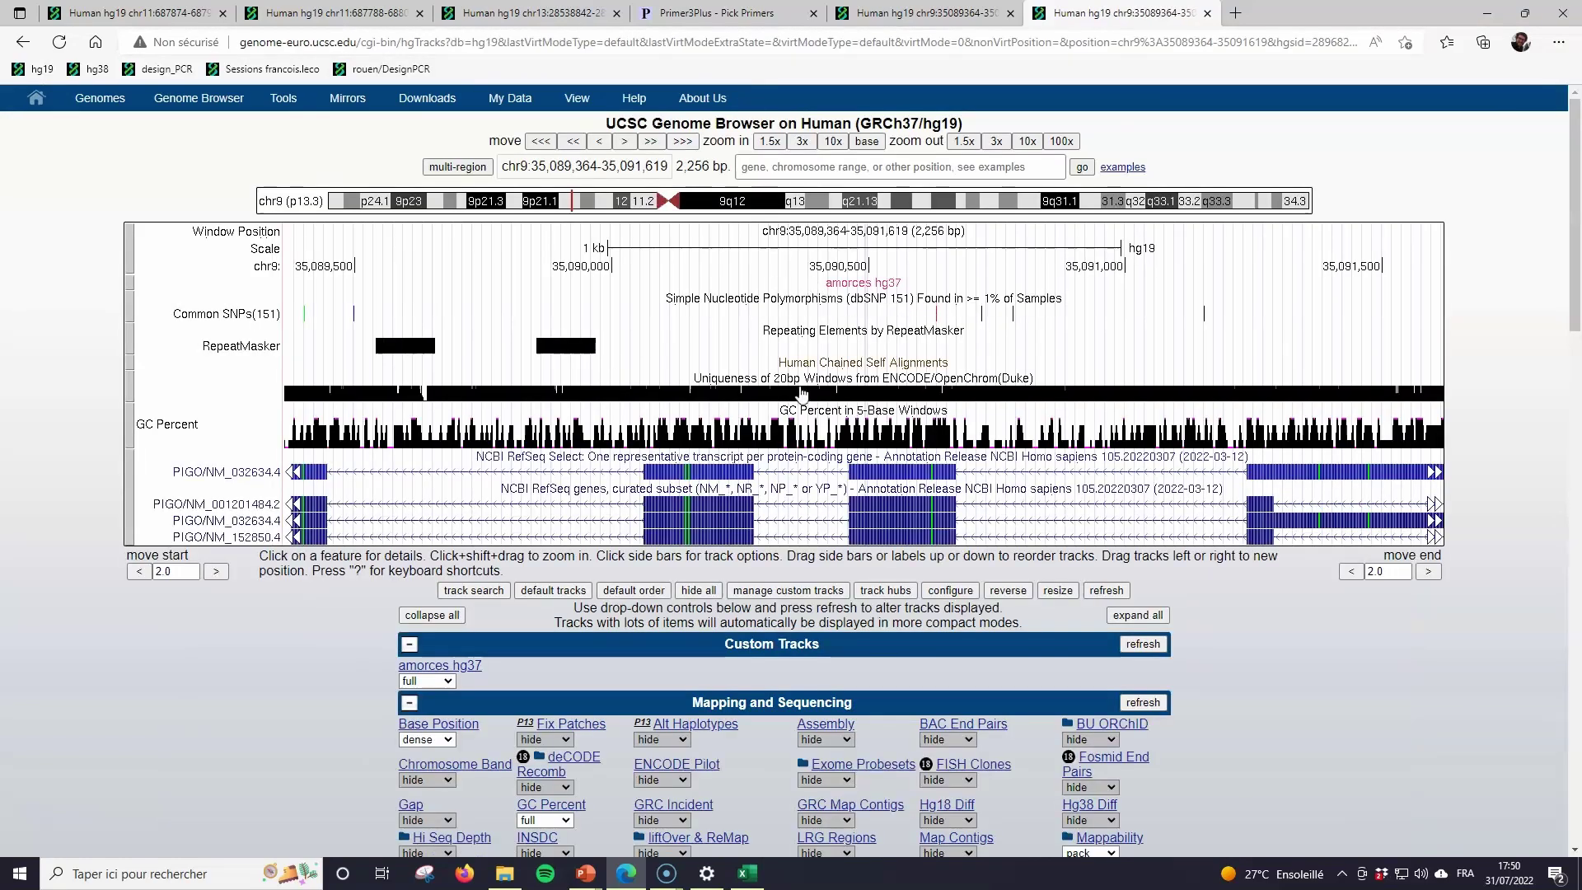
Step: From the Excel workbook, open the NIPBL link and show its chr5 product in the genome browser, zoomed out 1.5x
key(alt+Tab)
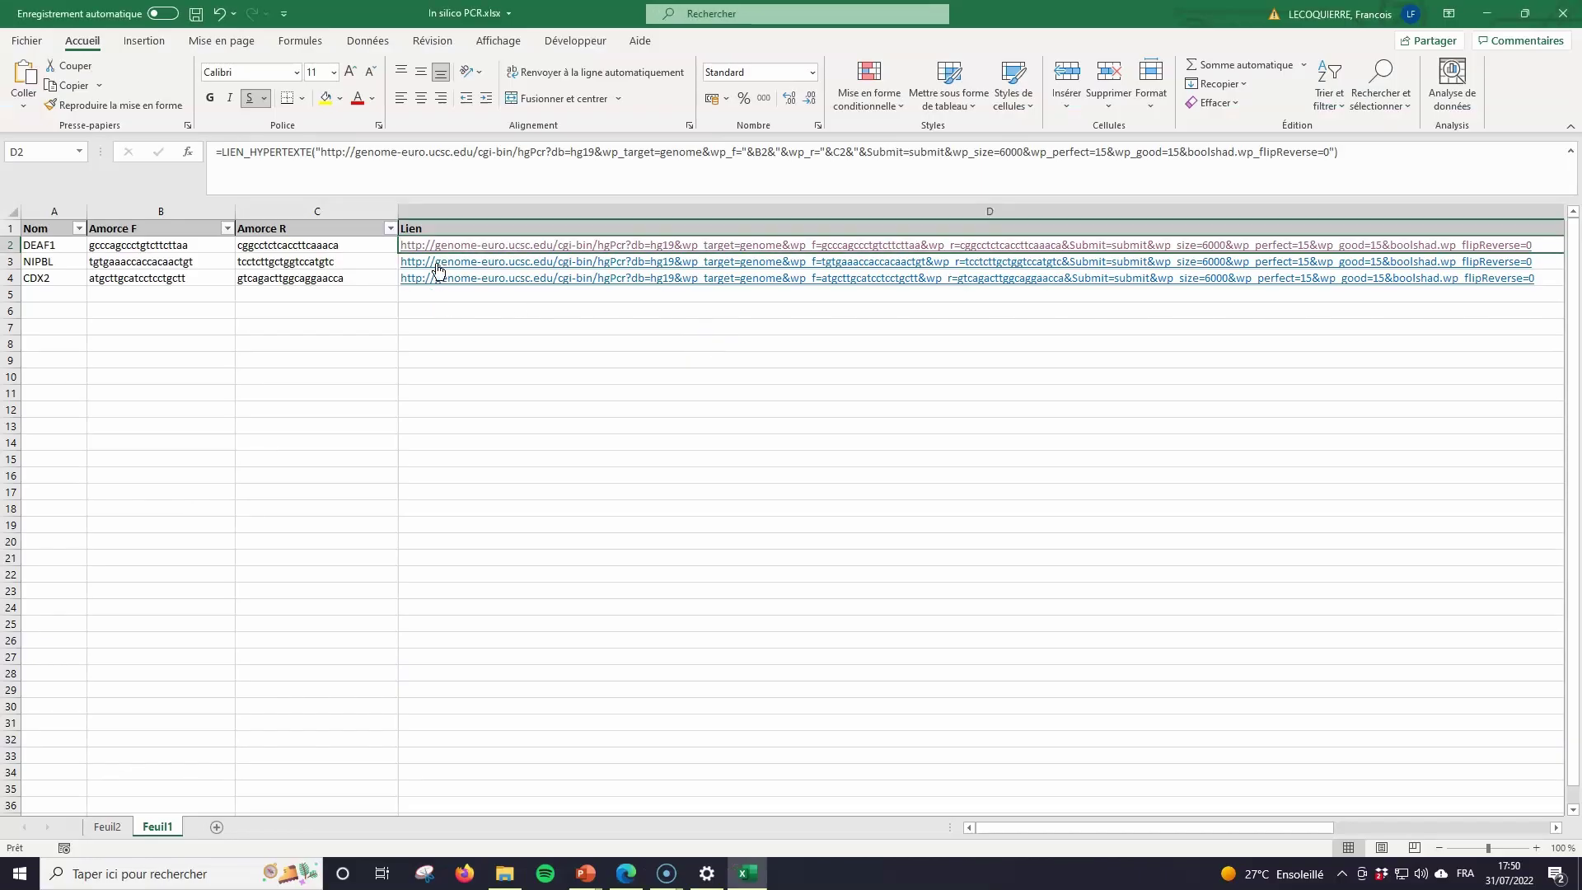
click(430, 264)
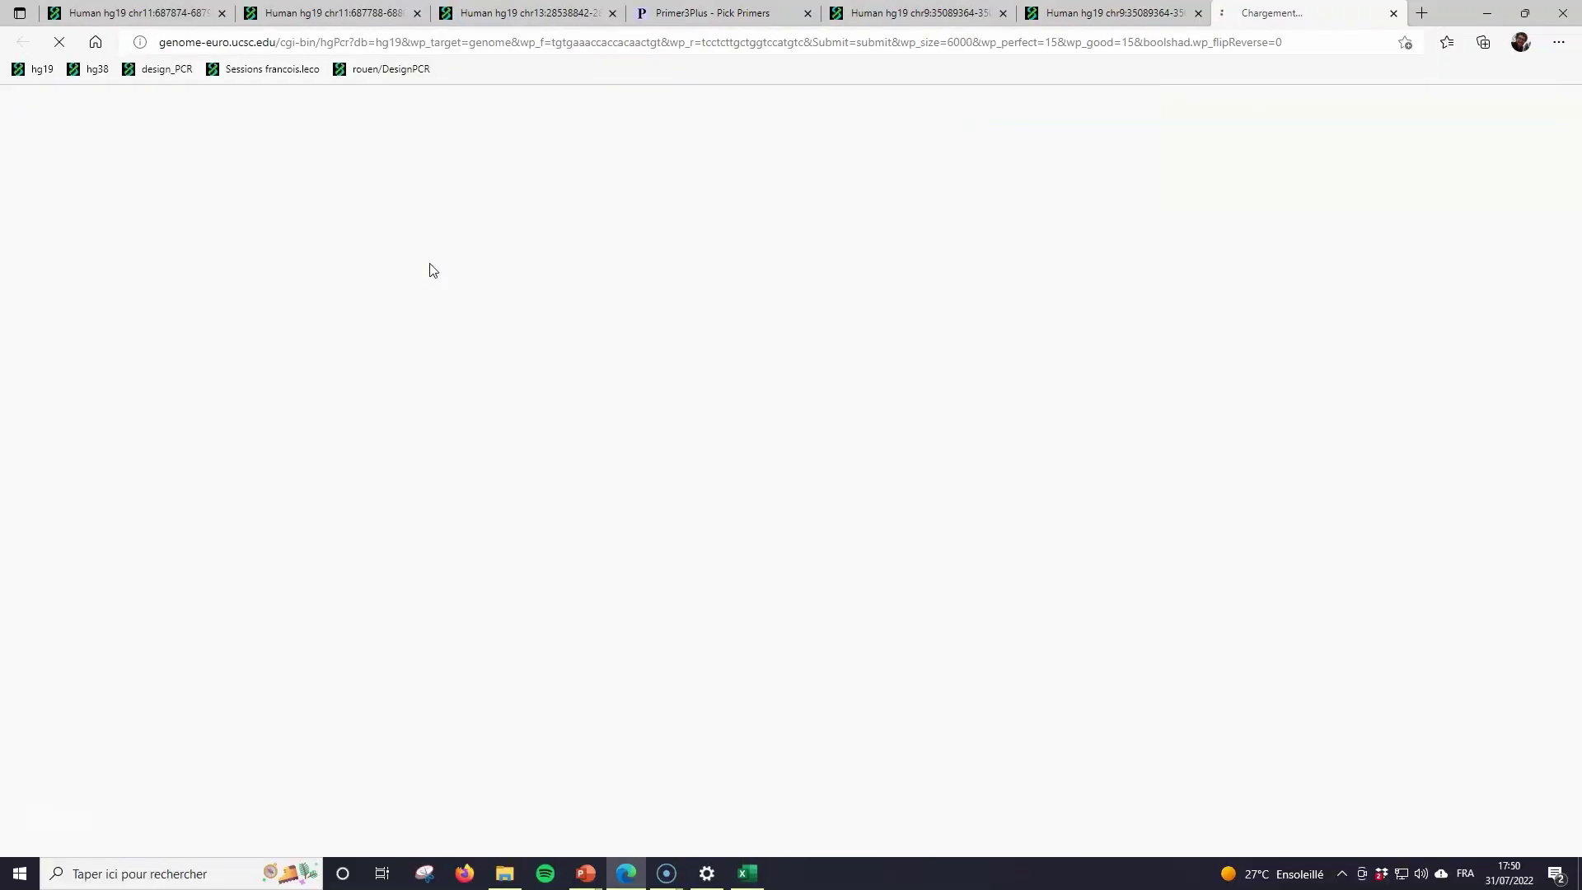
click(107, 164)
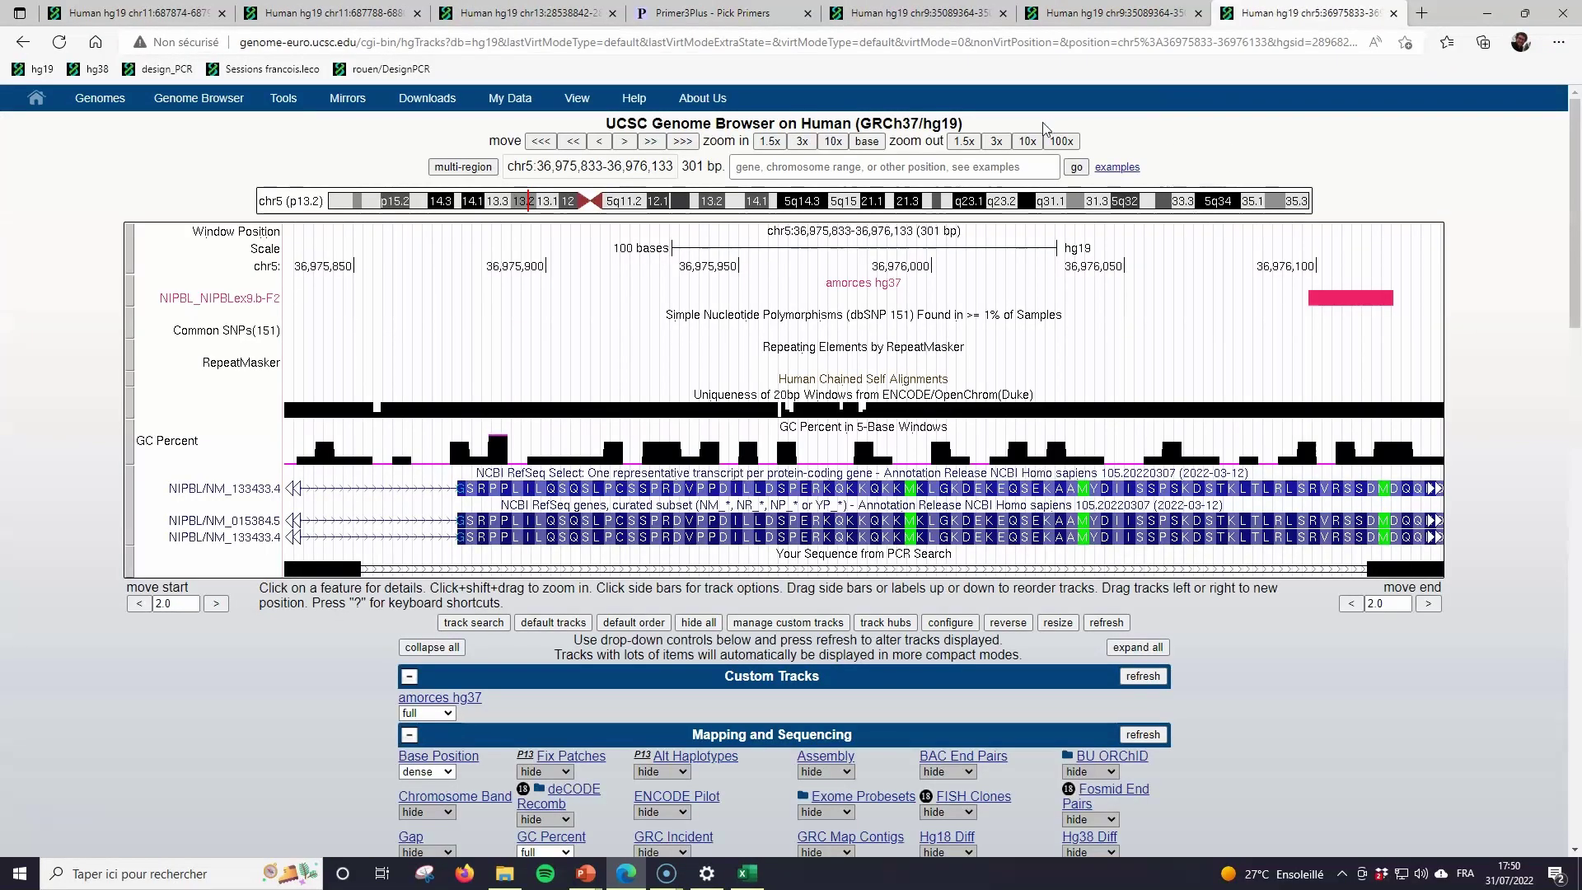
click(966, 142)
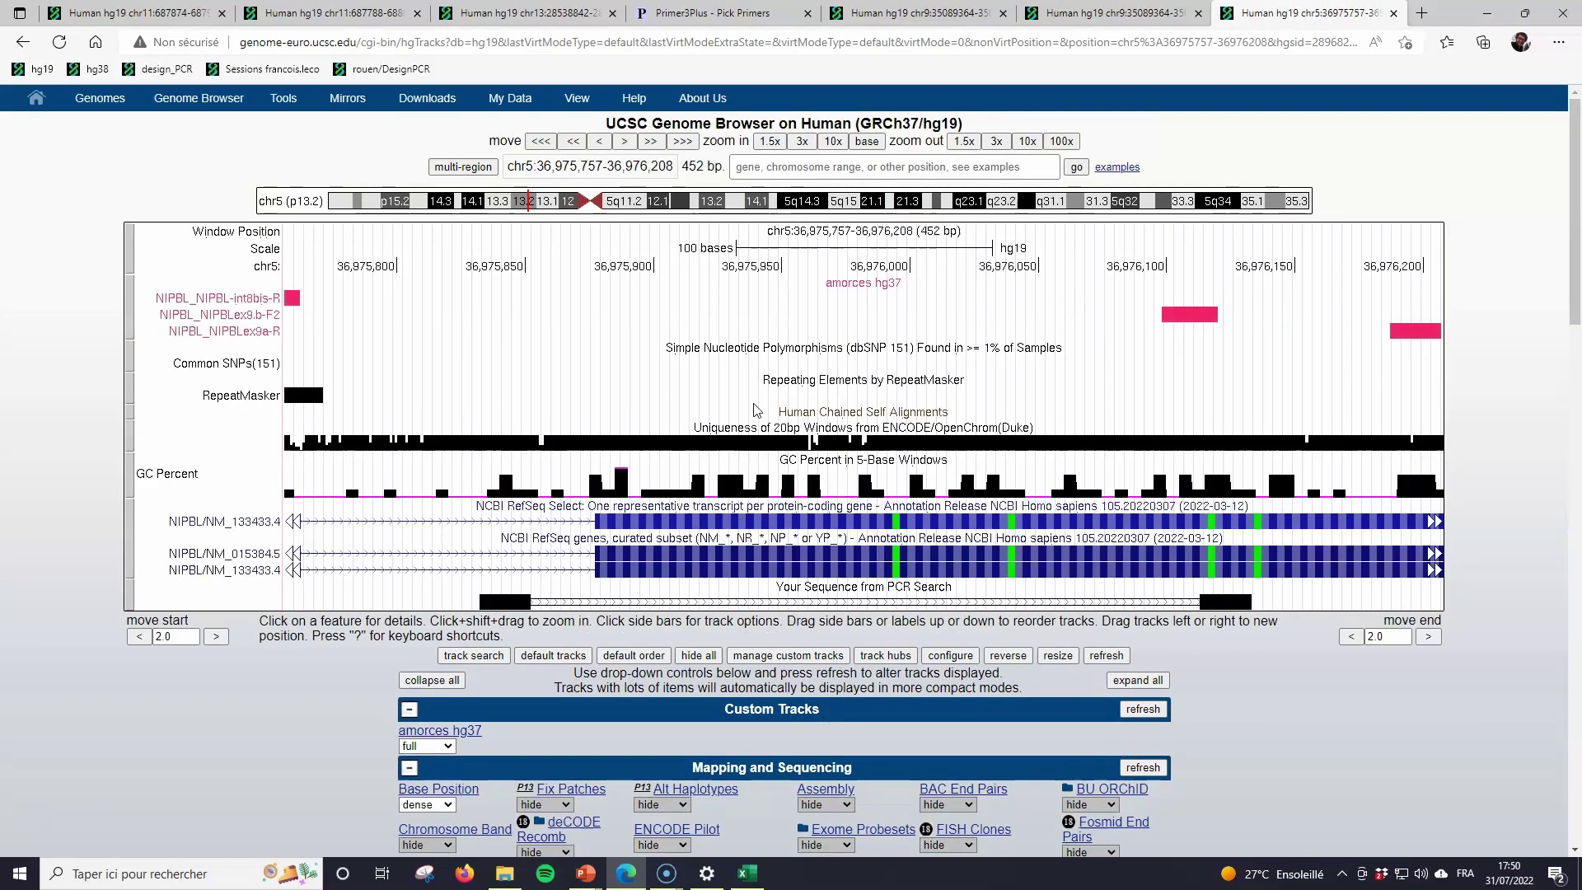
Step: From the Excel workbook, open the CDX2 link, show its chr13:28538884+28539297 product zoomed out 3x, and switch back to Excel
key(alt+Tab)
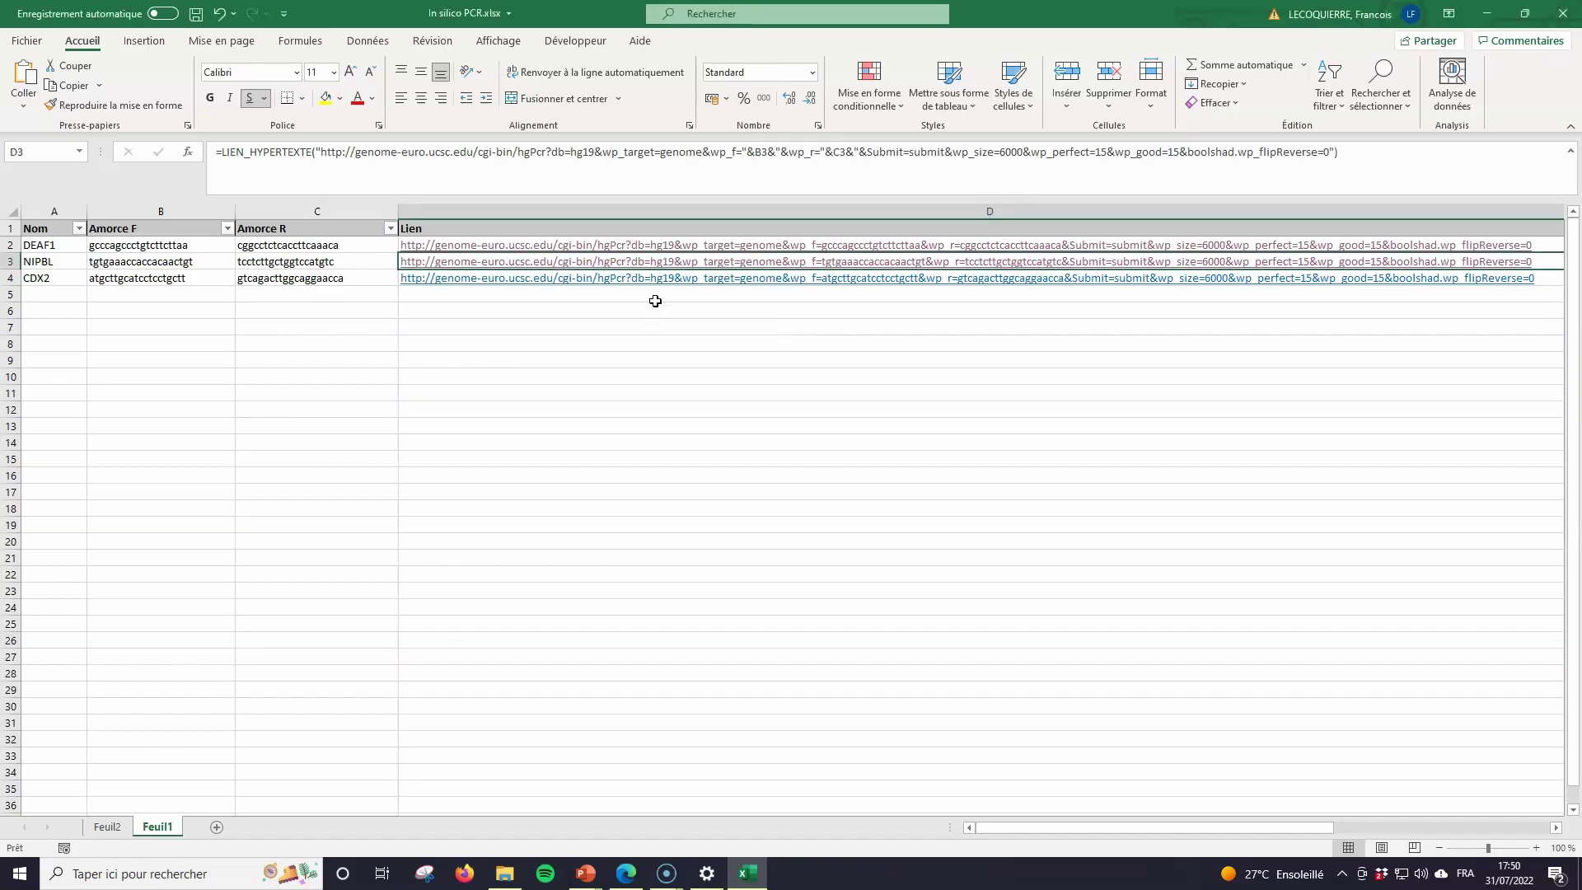
click(442, 281)
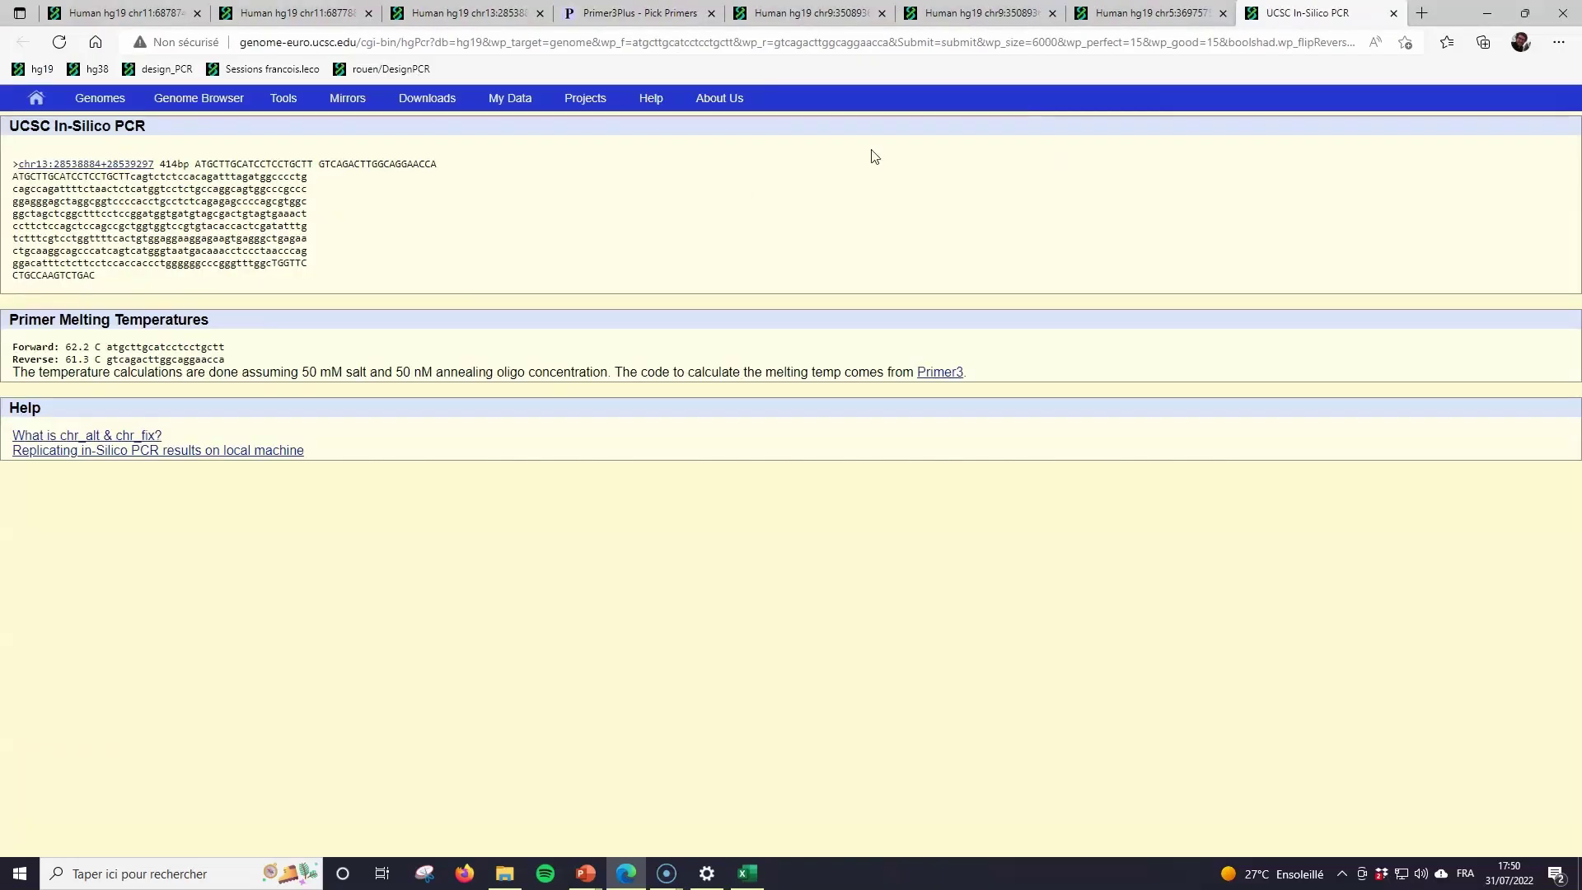
click(106, 168)
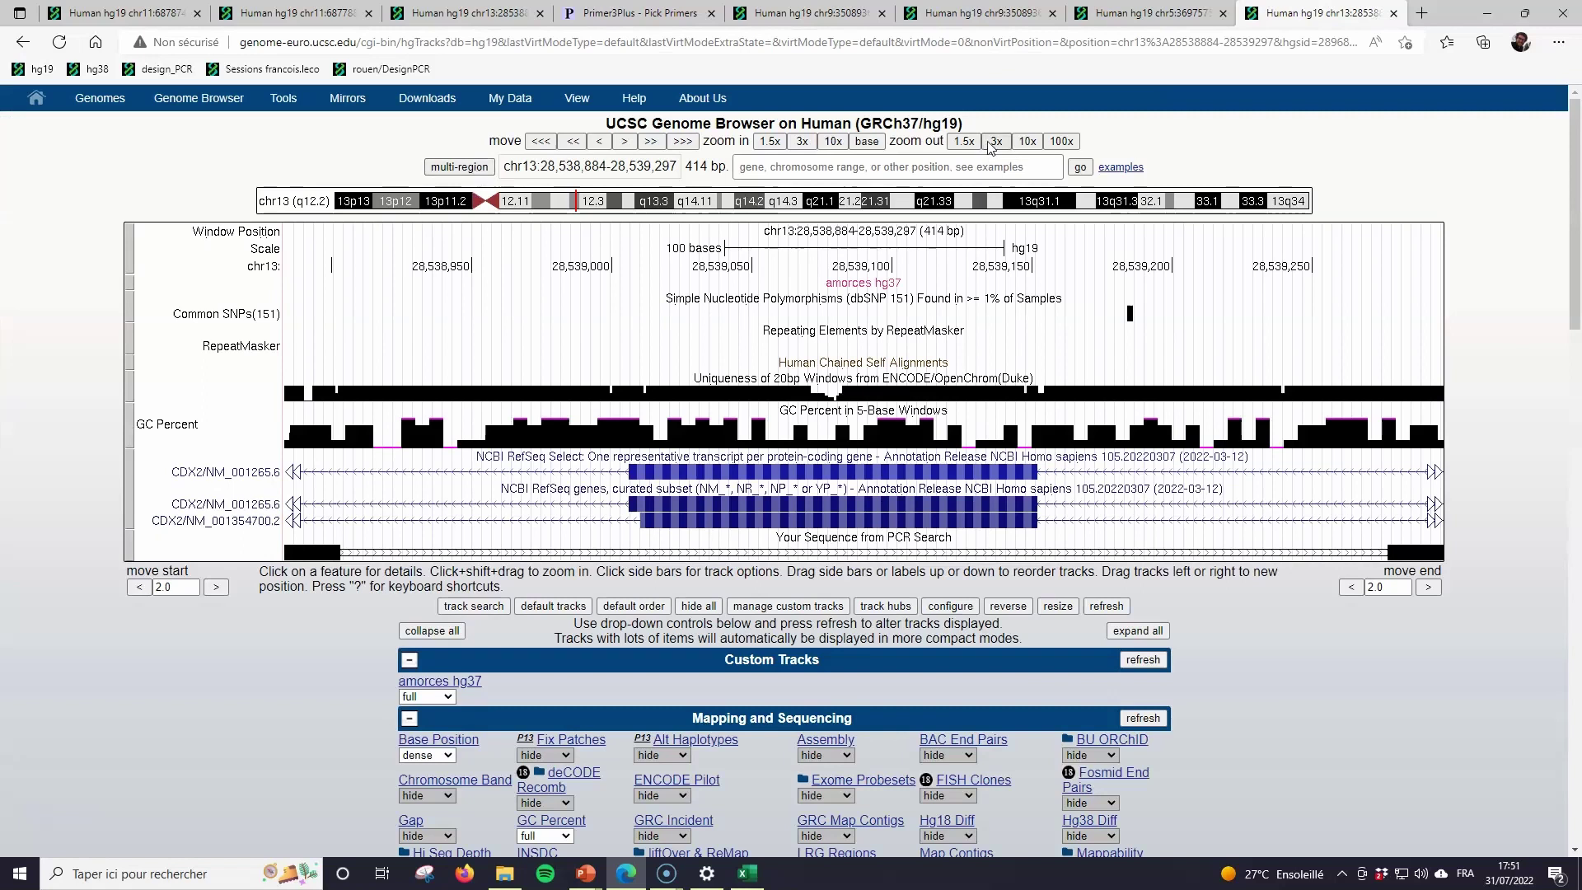
click(995, 142)
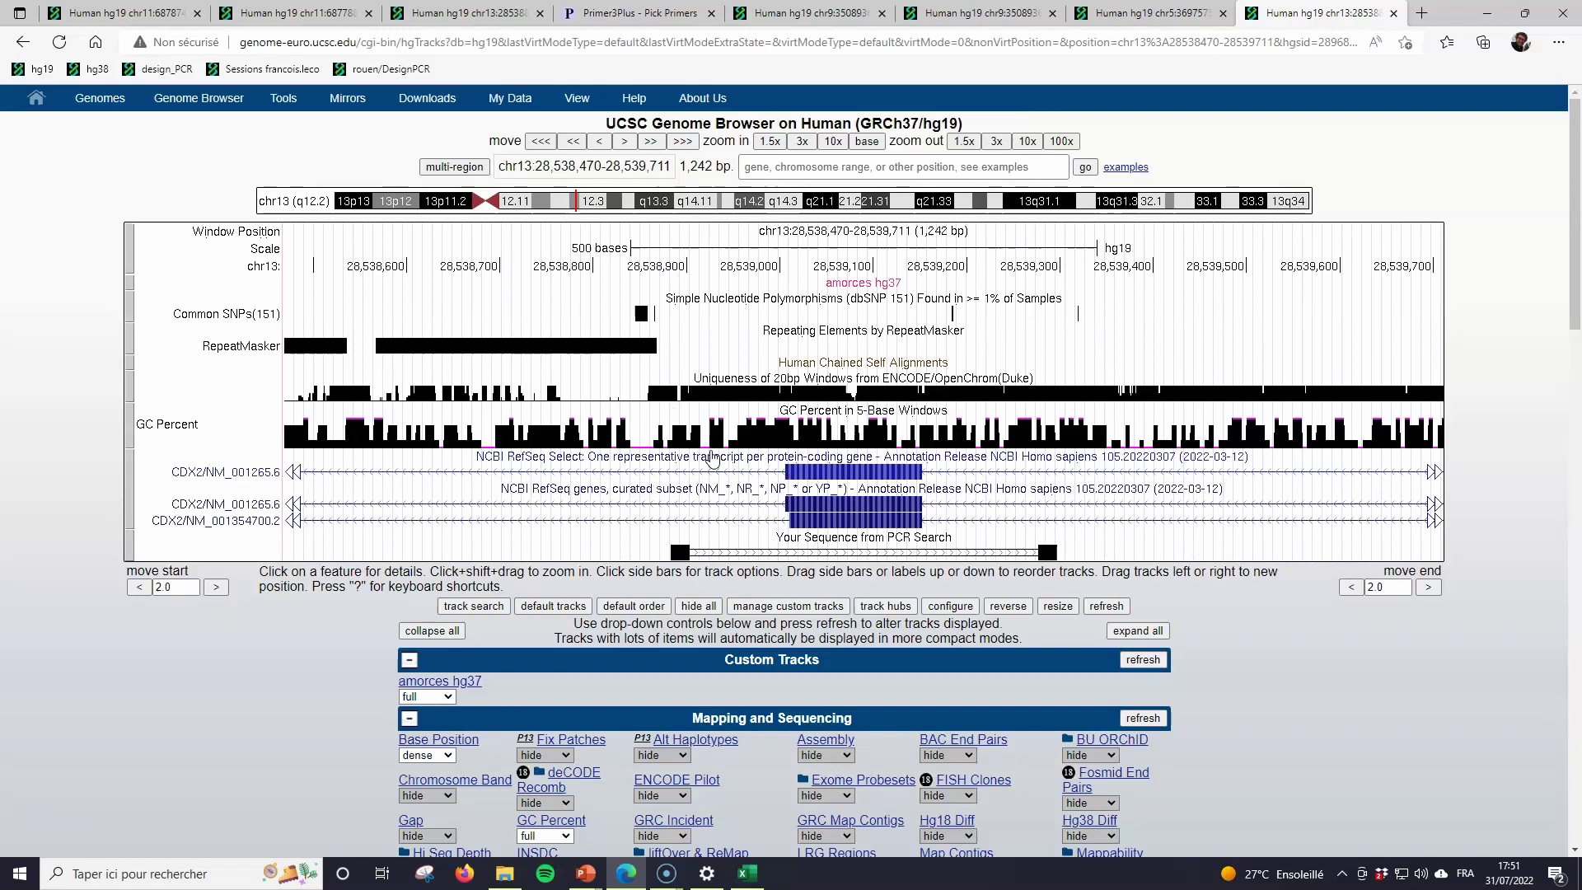
click(749, 881)
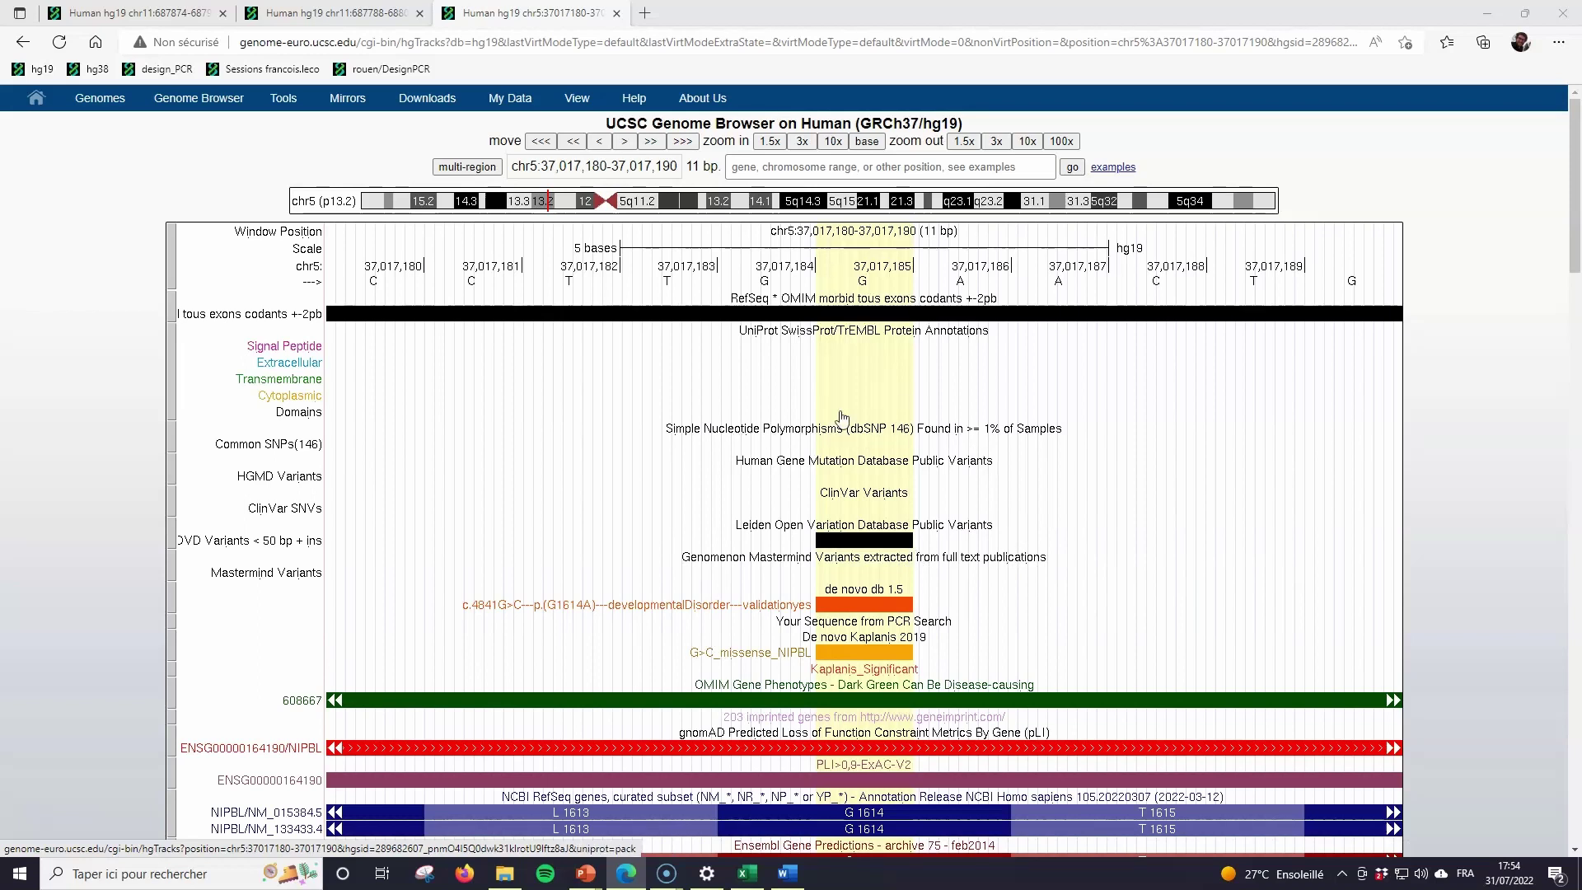
Step: Zoom out 10x, 3x and 1.5x around the highlighted NIPBL variant and examine the surrounding exon and variant tracks
scroll(840, 418, down, 3)
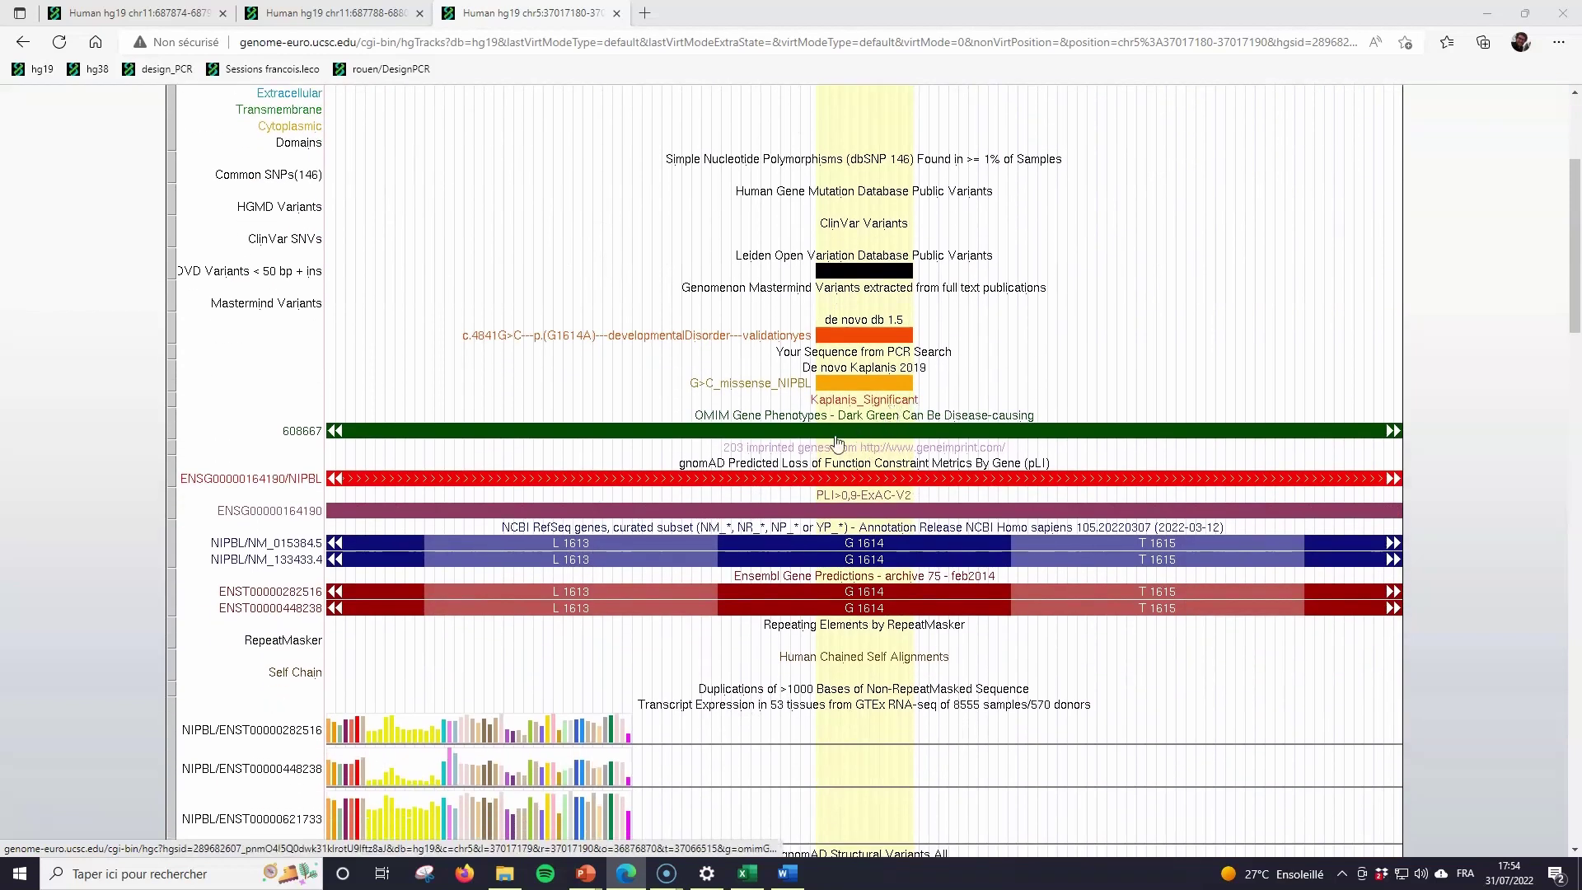
scroll(837, 443, up, 3)
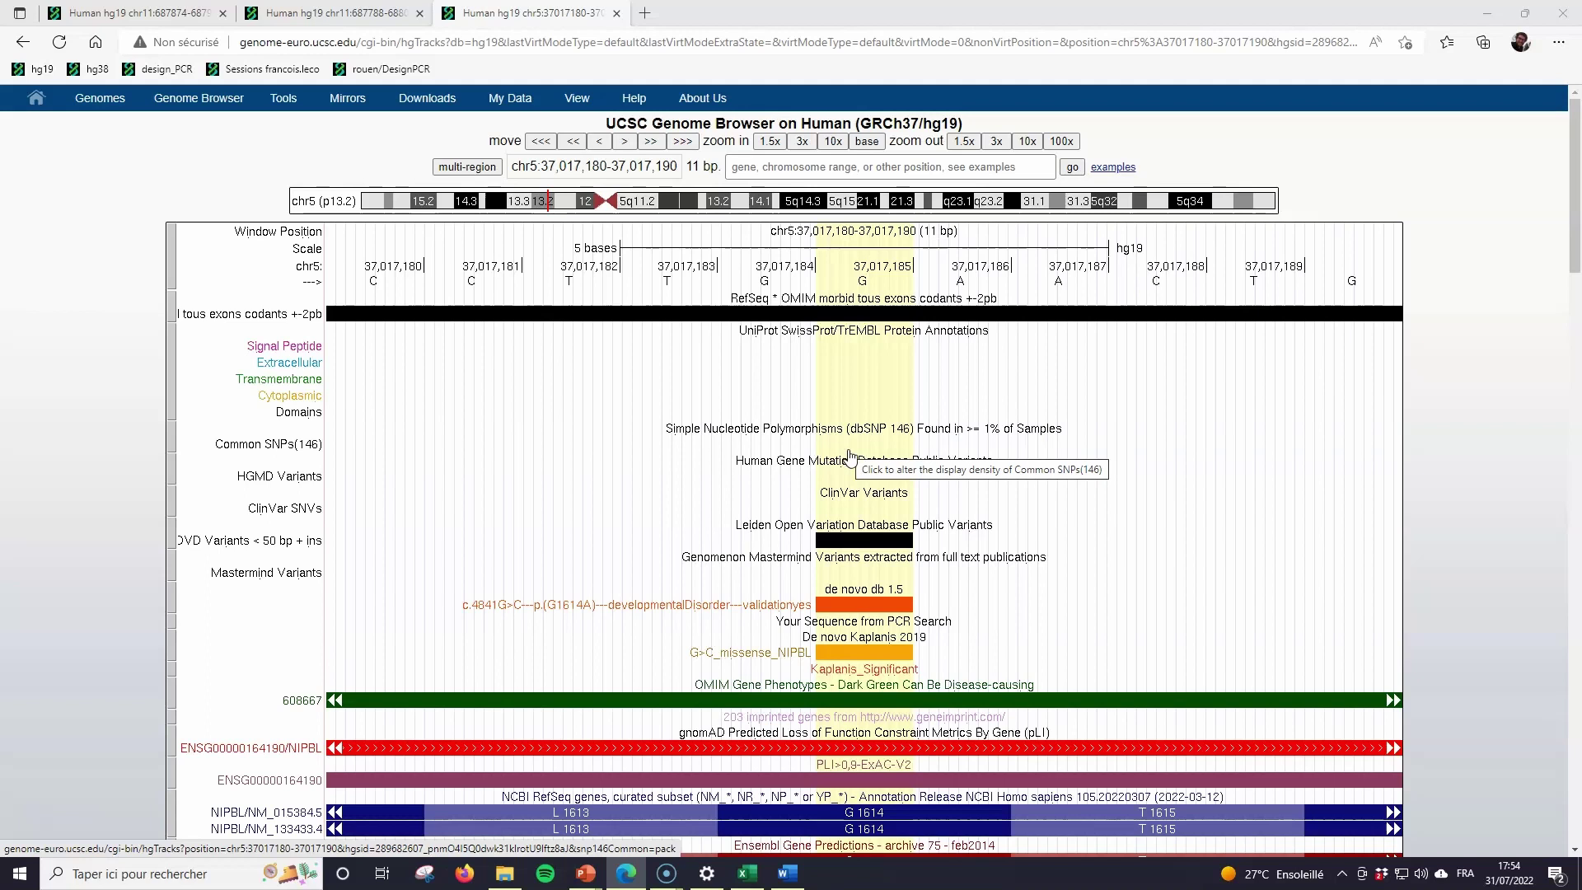
click(1027, 143)
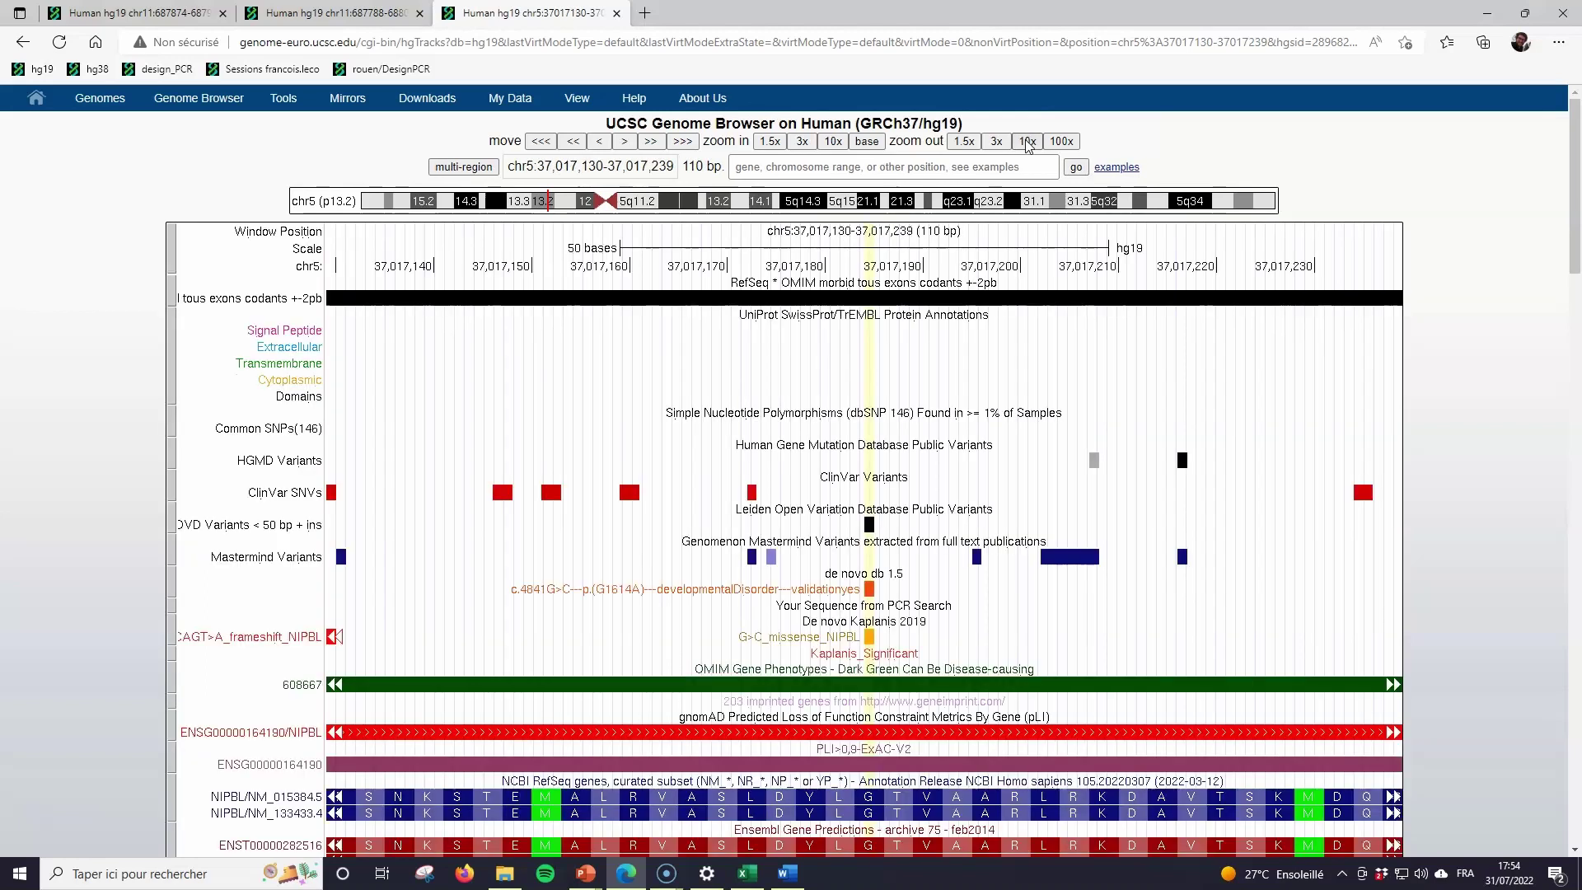
click(996, 142)
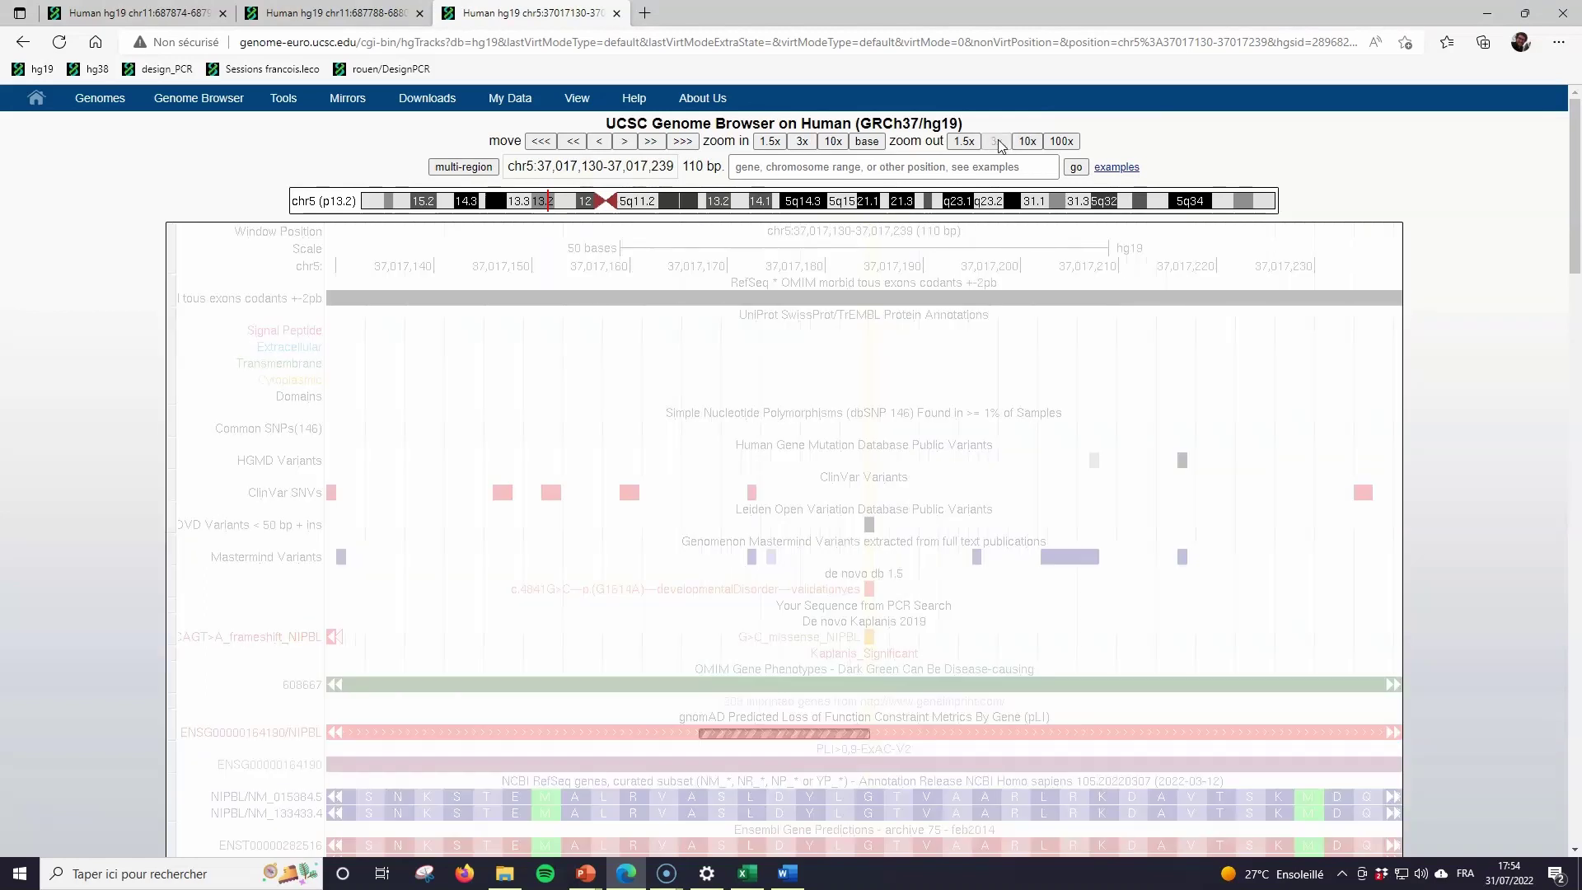
click(964, 142)
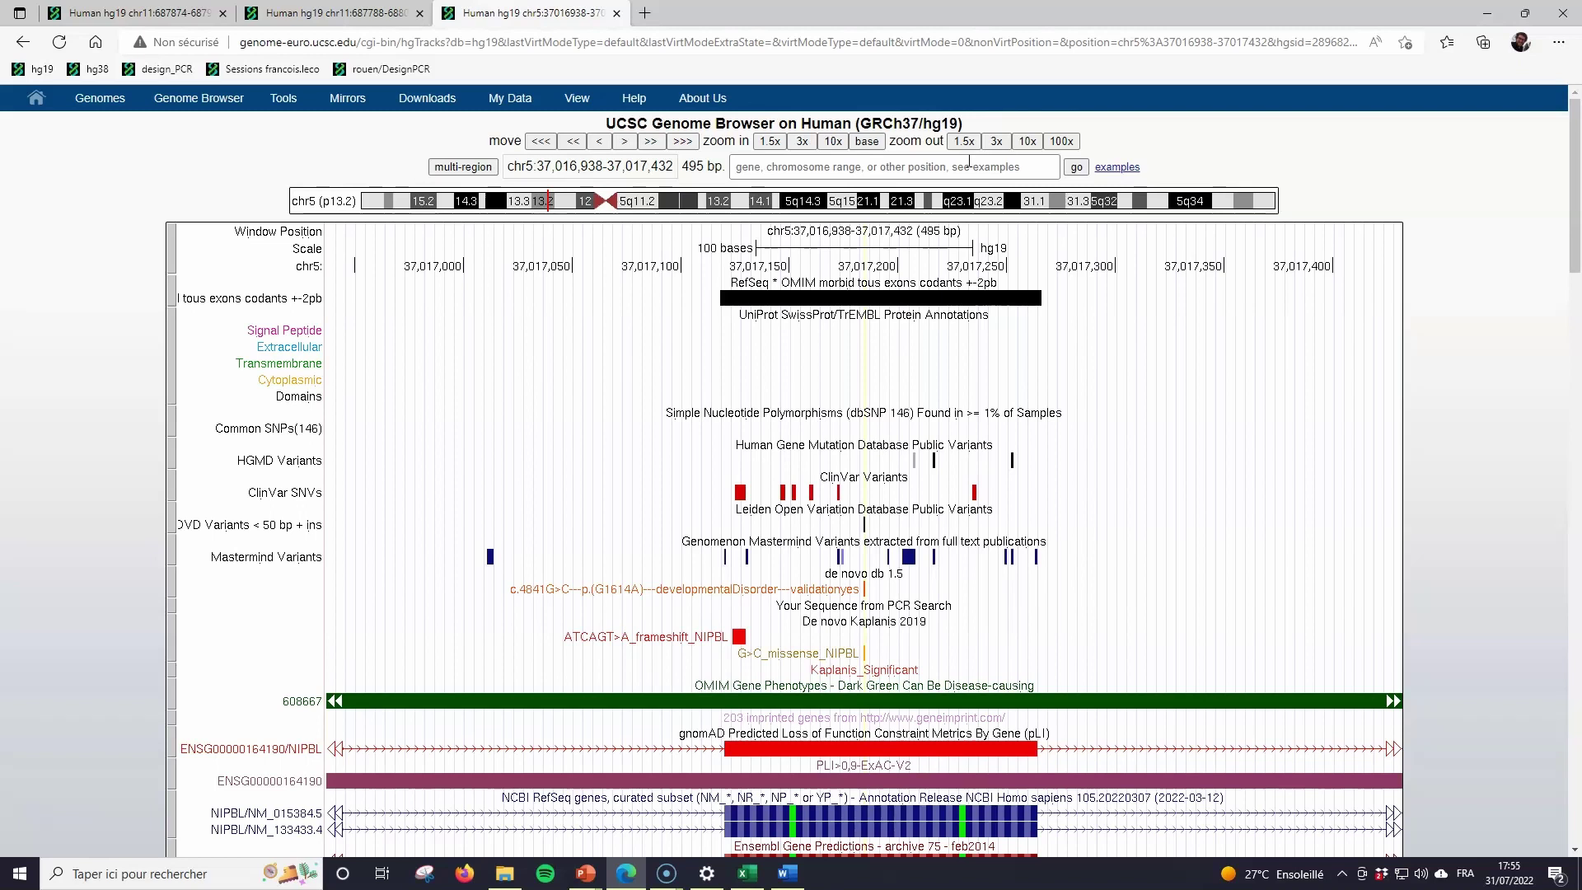
scroll(857, 371, down, 3)
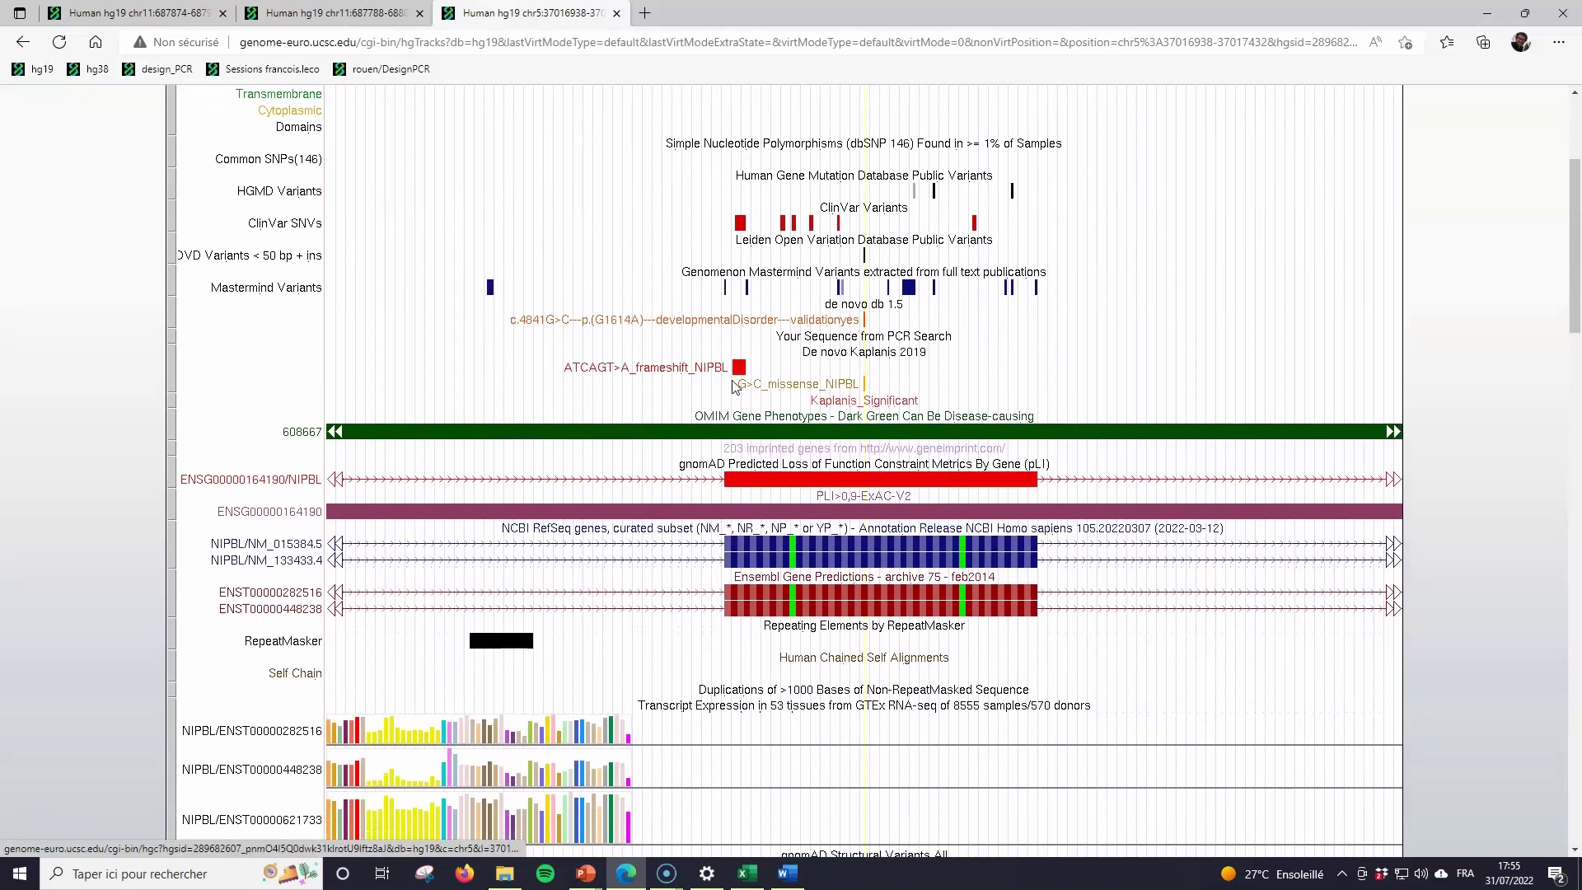
scroll(746, 369, up, 3)
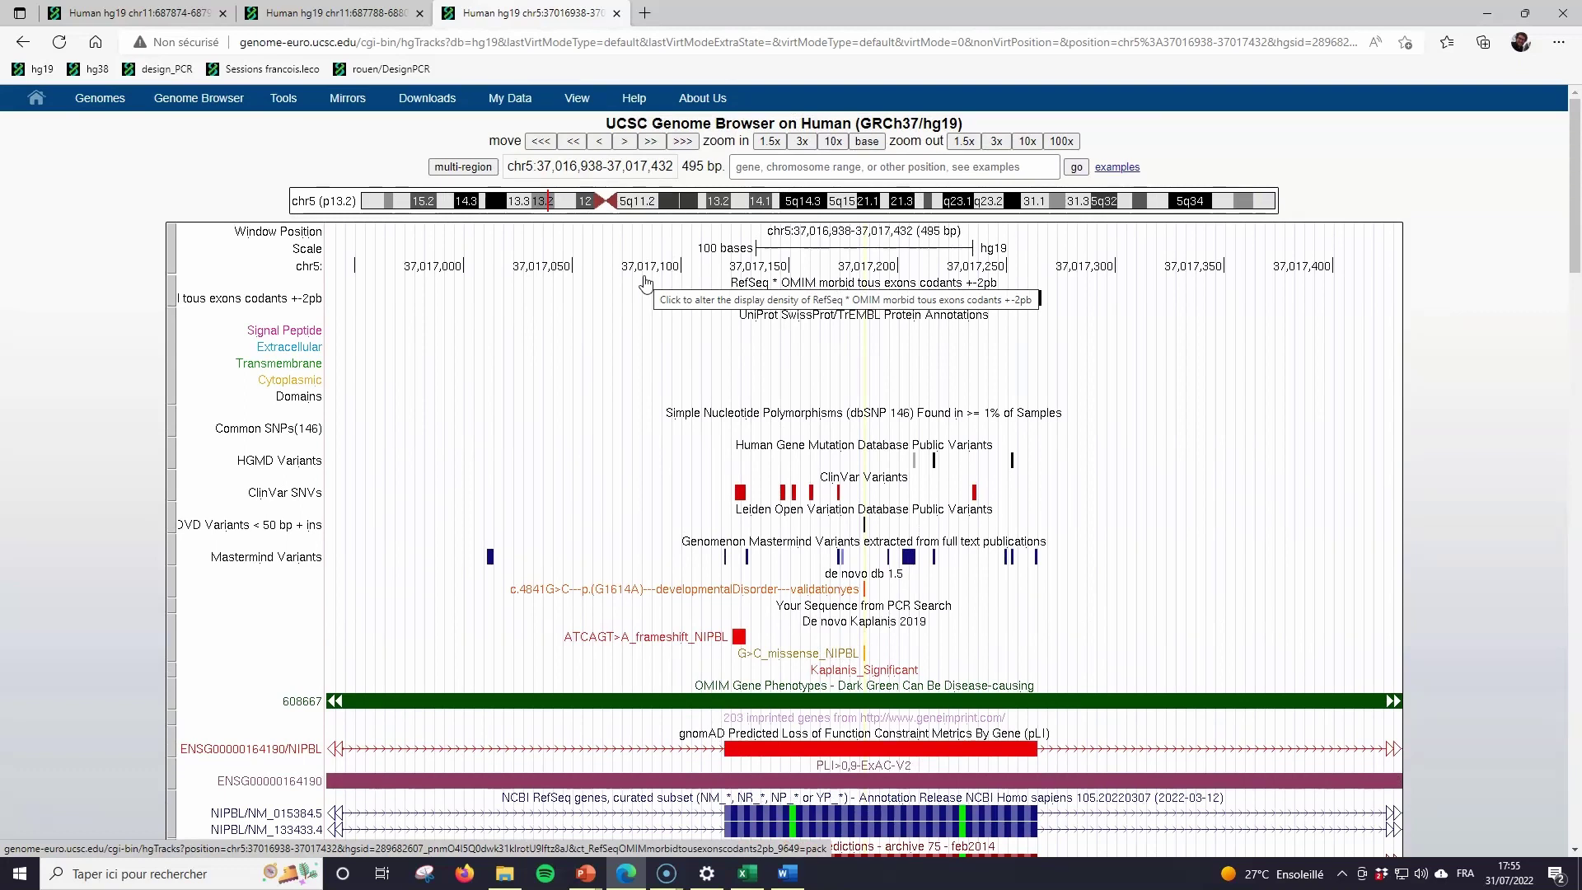
click(167, 70)
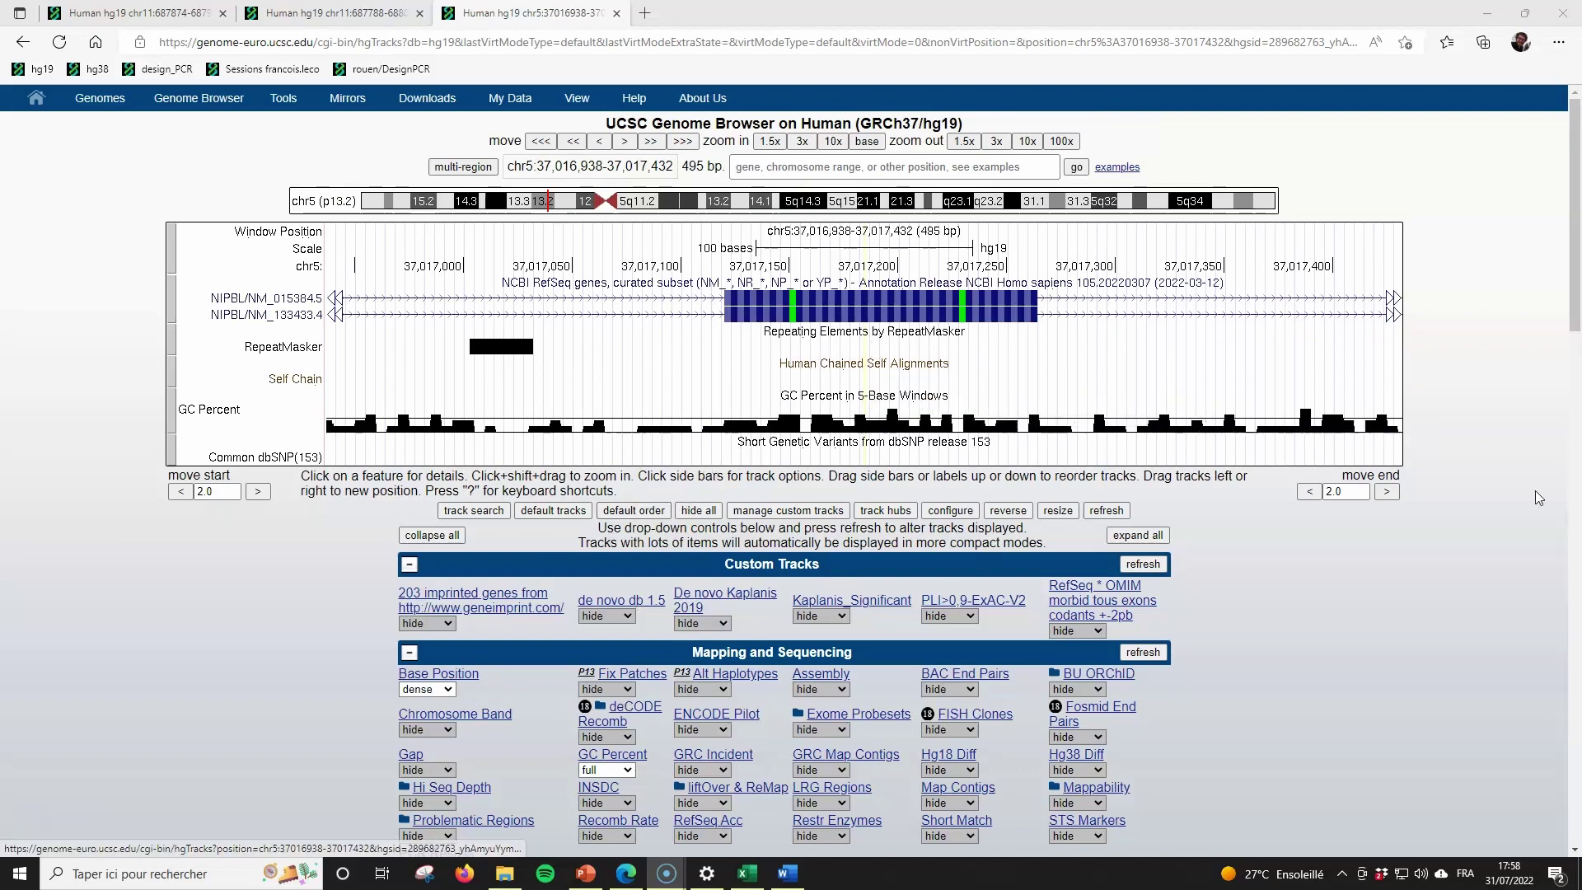
mouse_move(1142, 416)
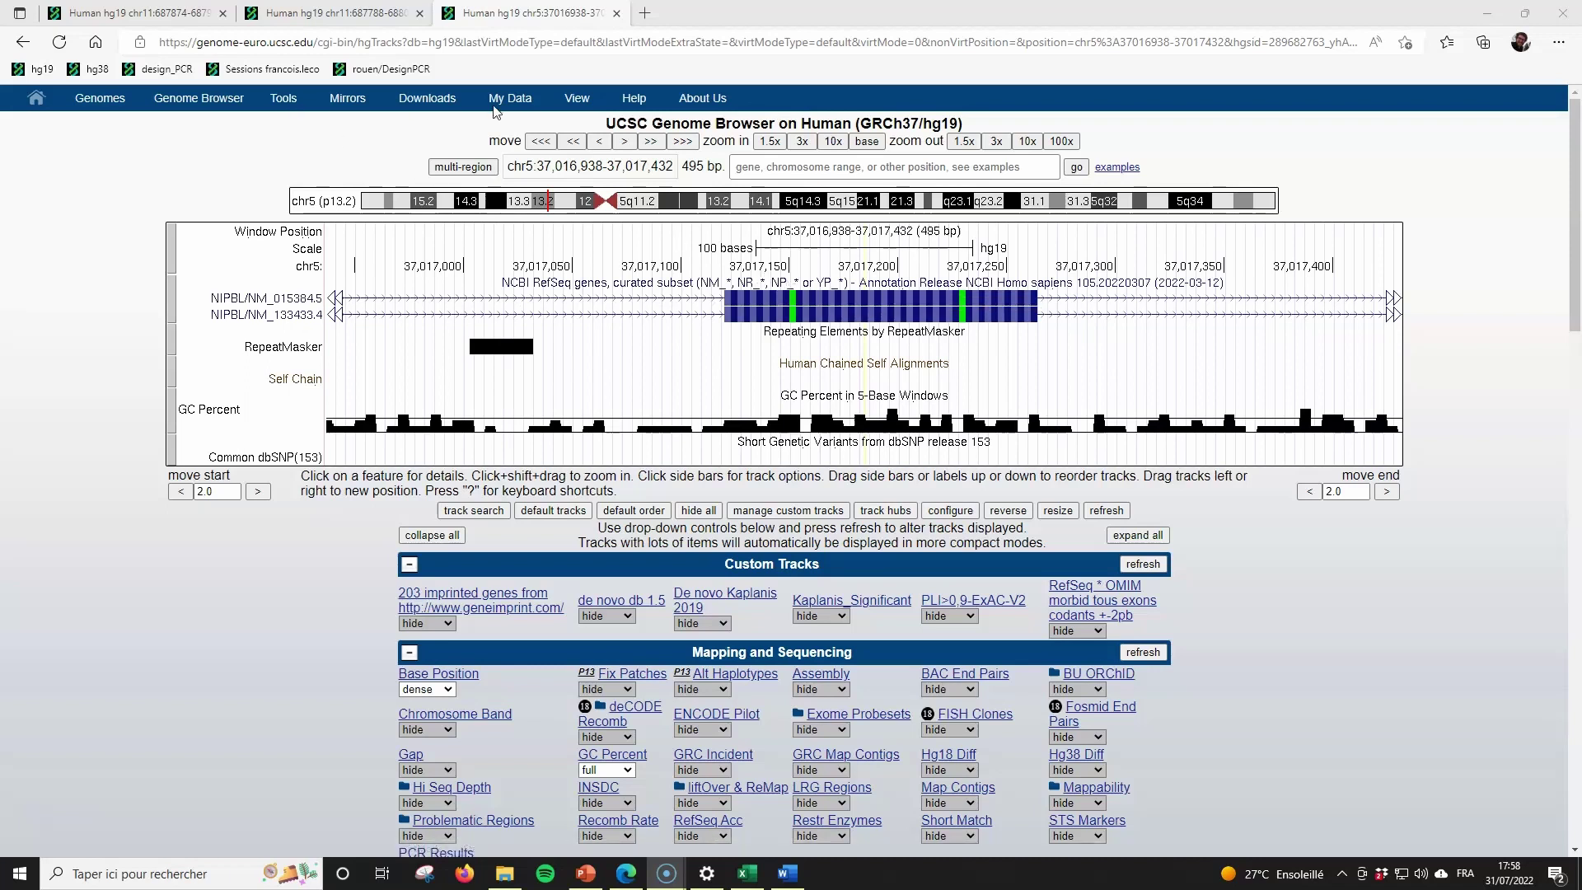
mouse_move(593, 102)
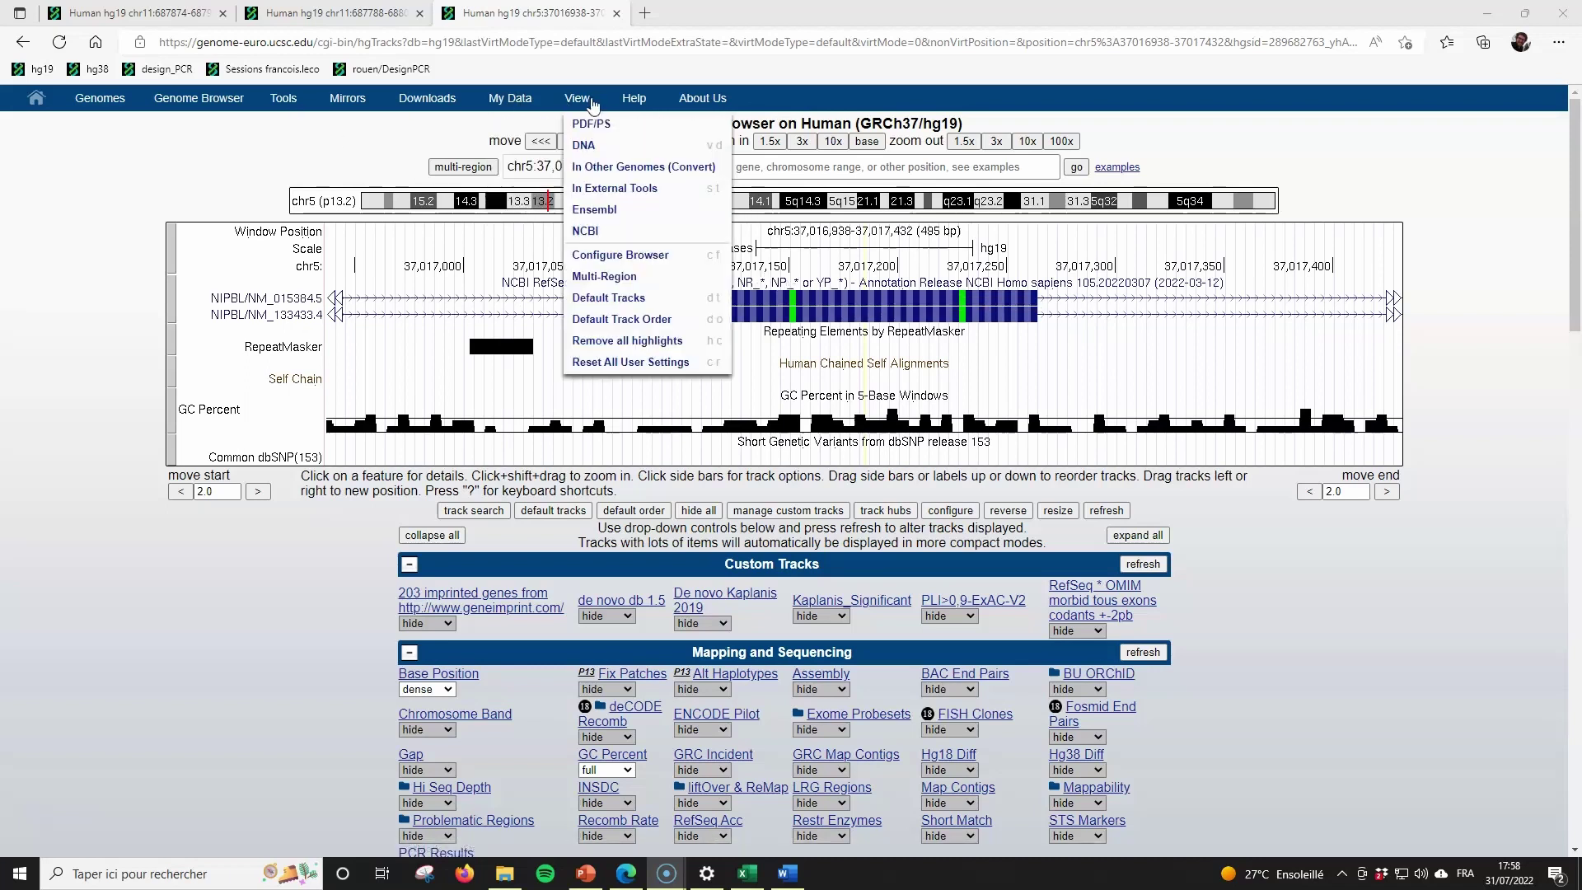
click(624, 189)
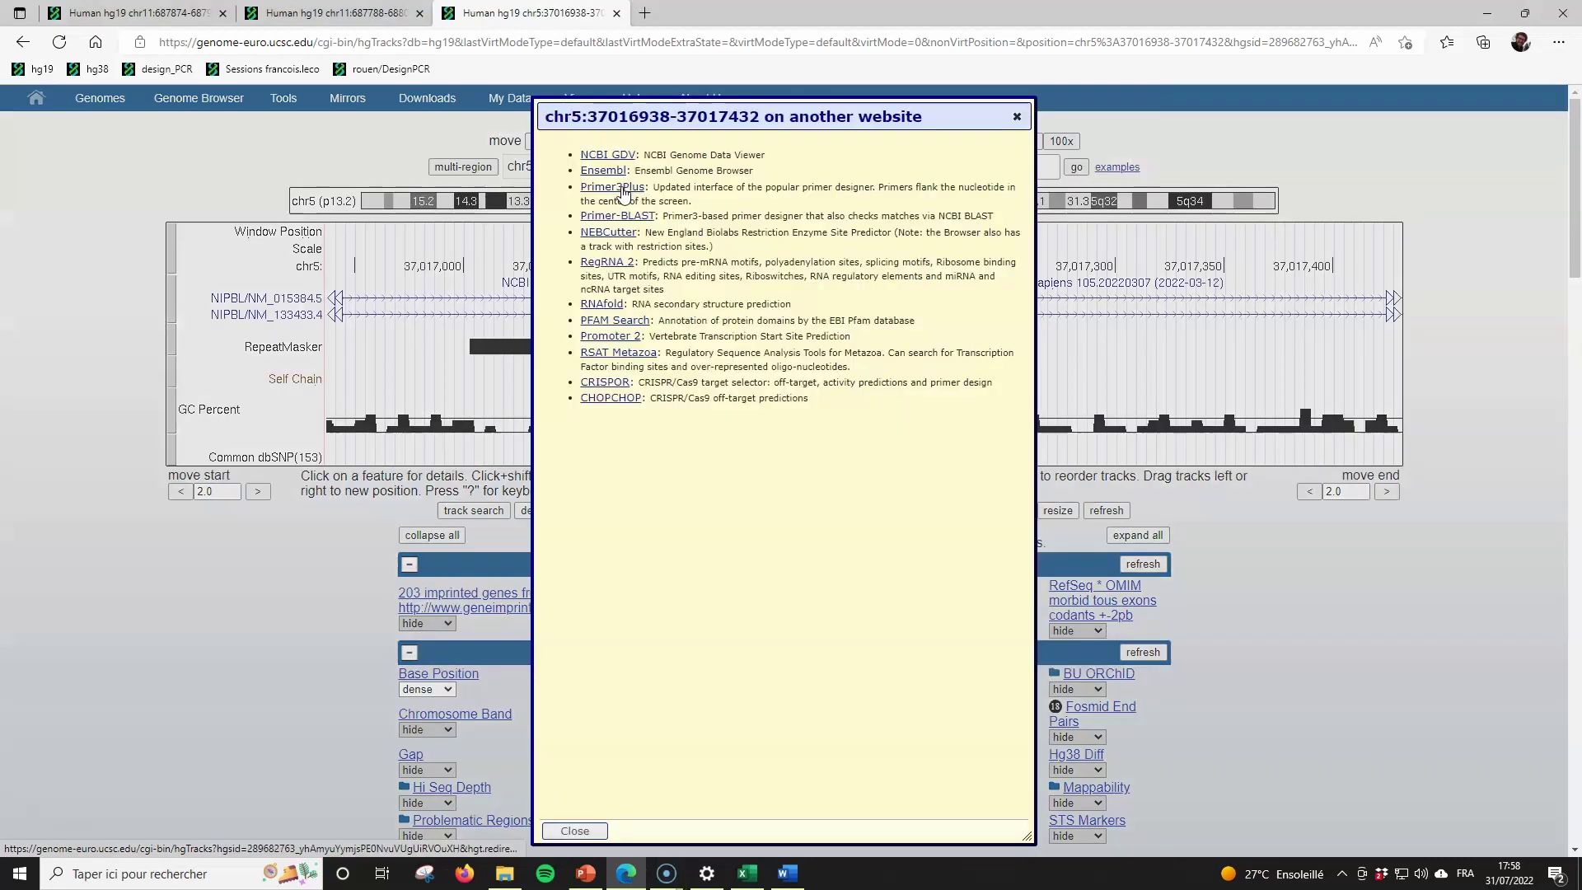
click(614, 196)
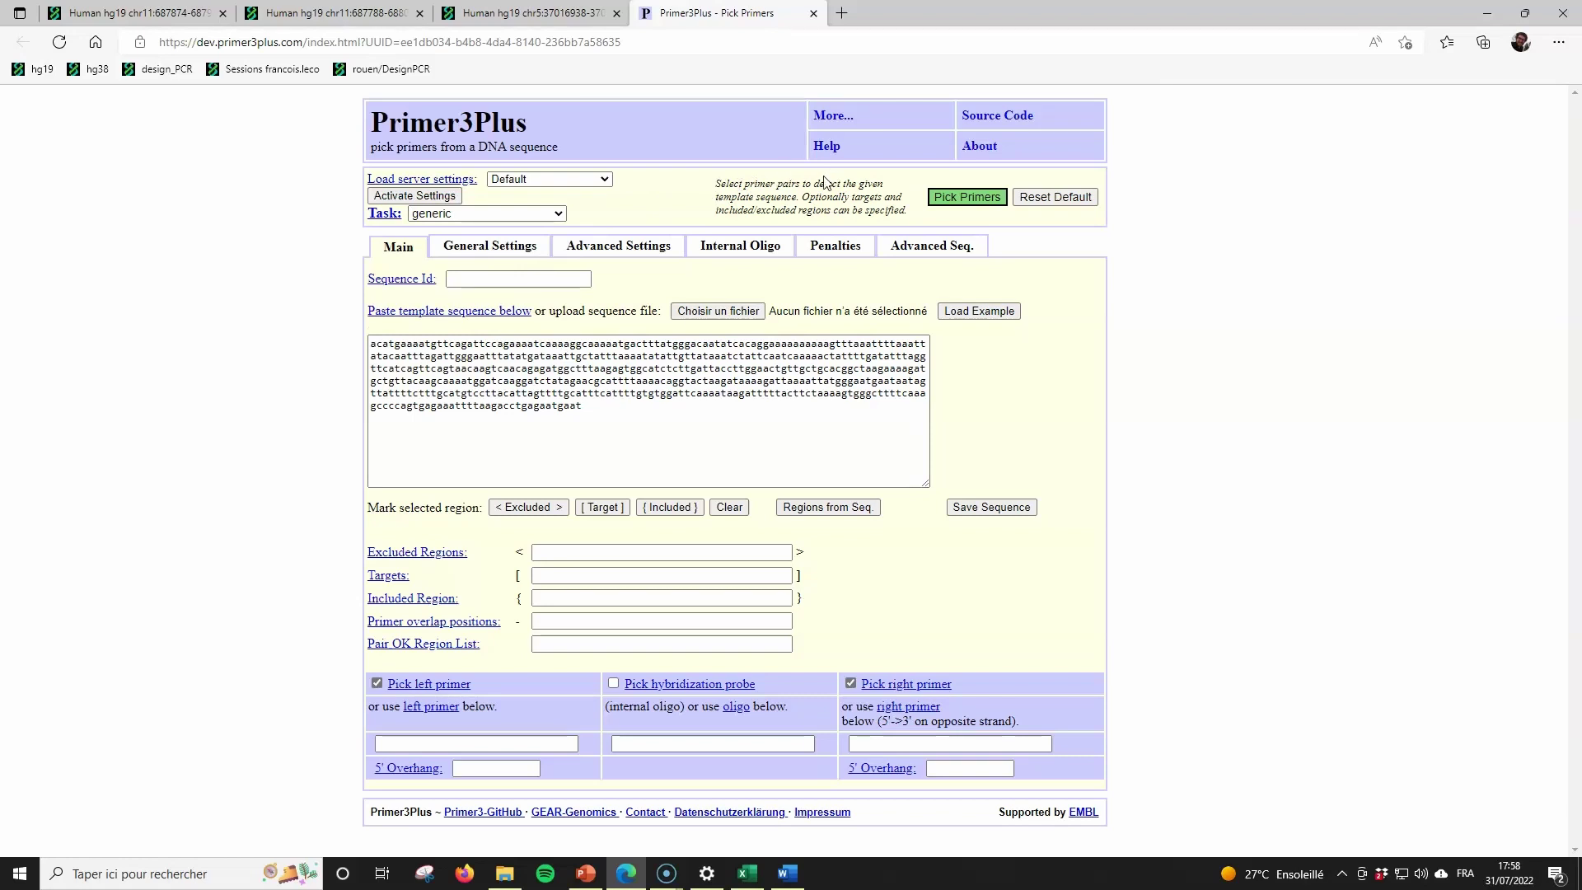
Step: Check the Primer3Plus general settings and pick primers for the NIPBL template sequence with the current parameters
click(504, 255)
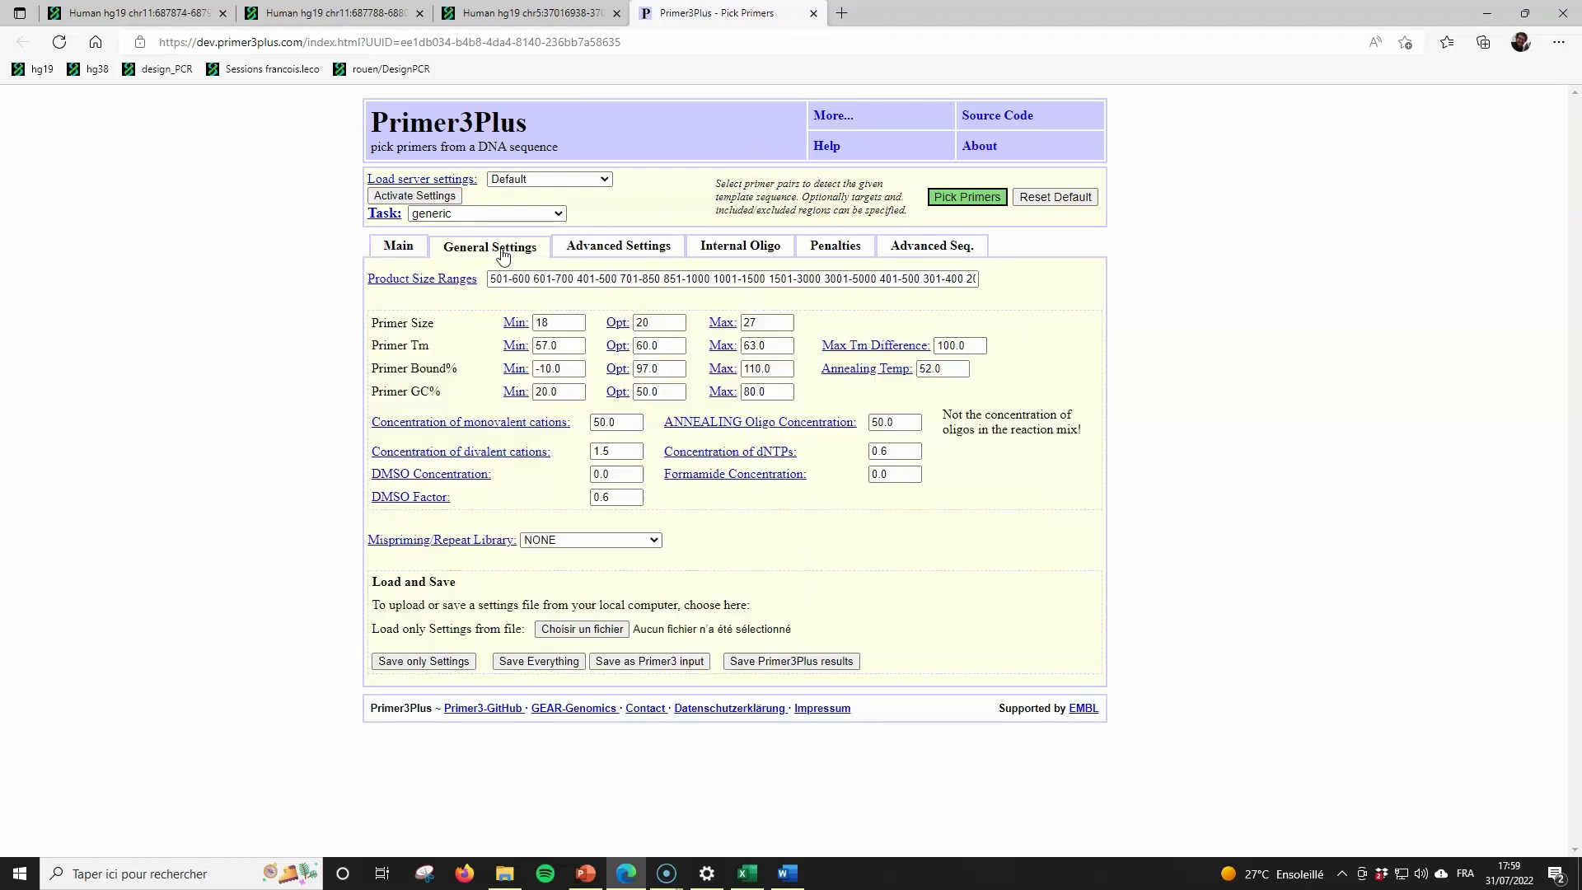
click(407, 248)
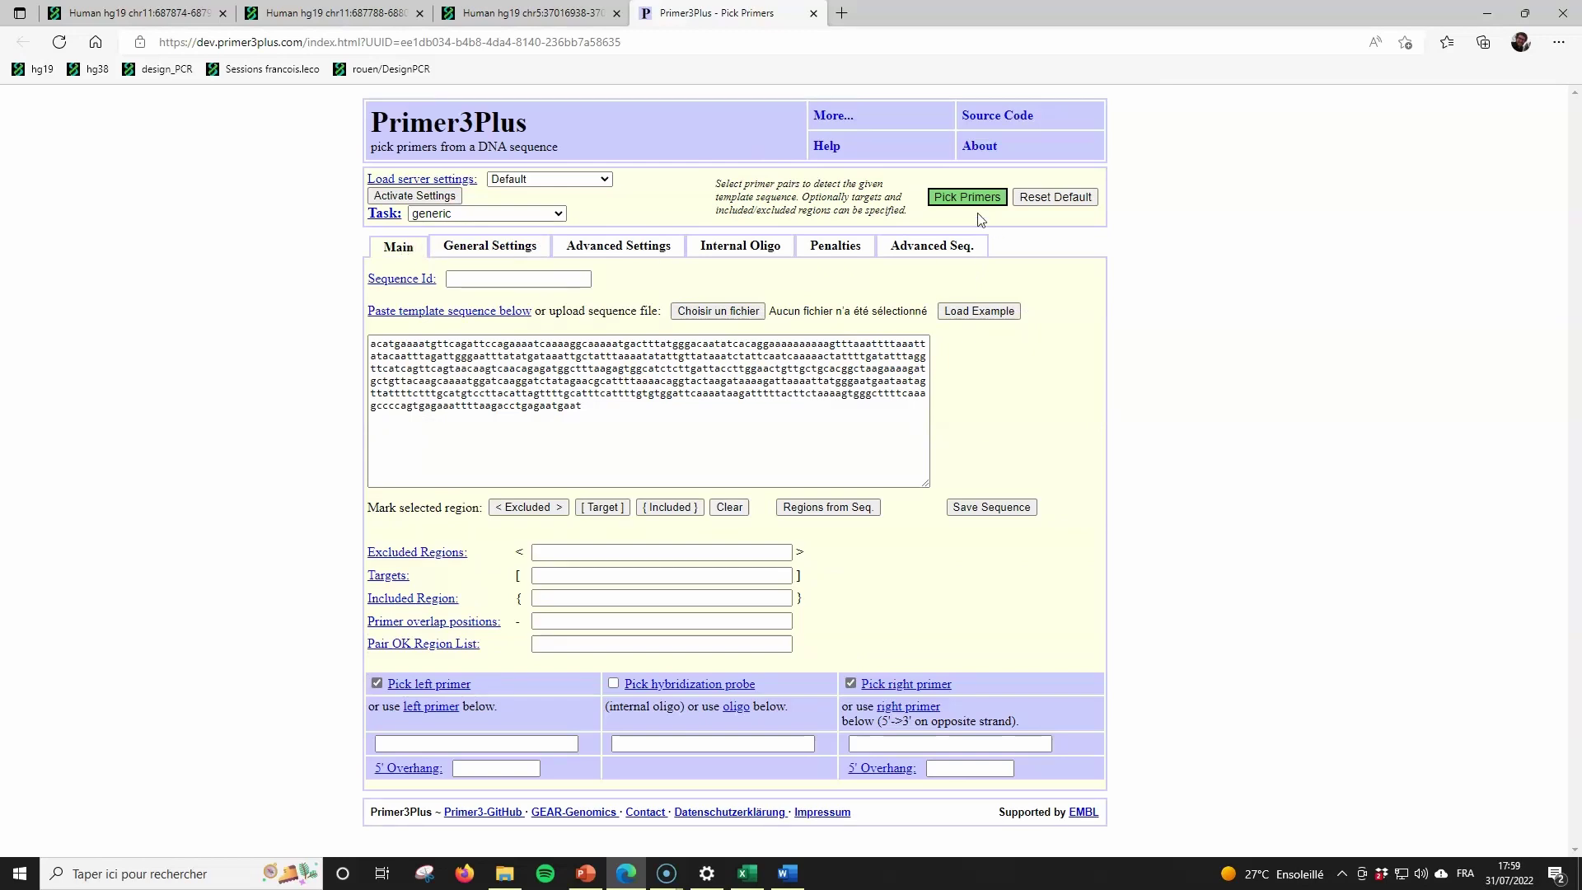
click(960, 198)
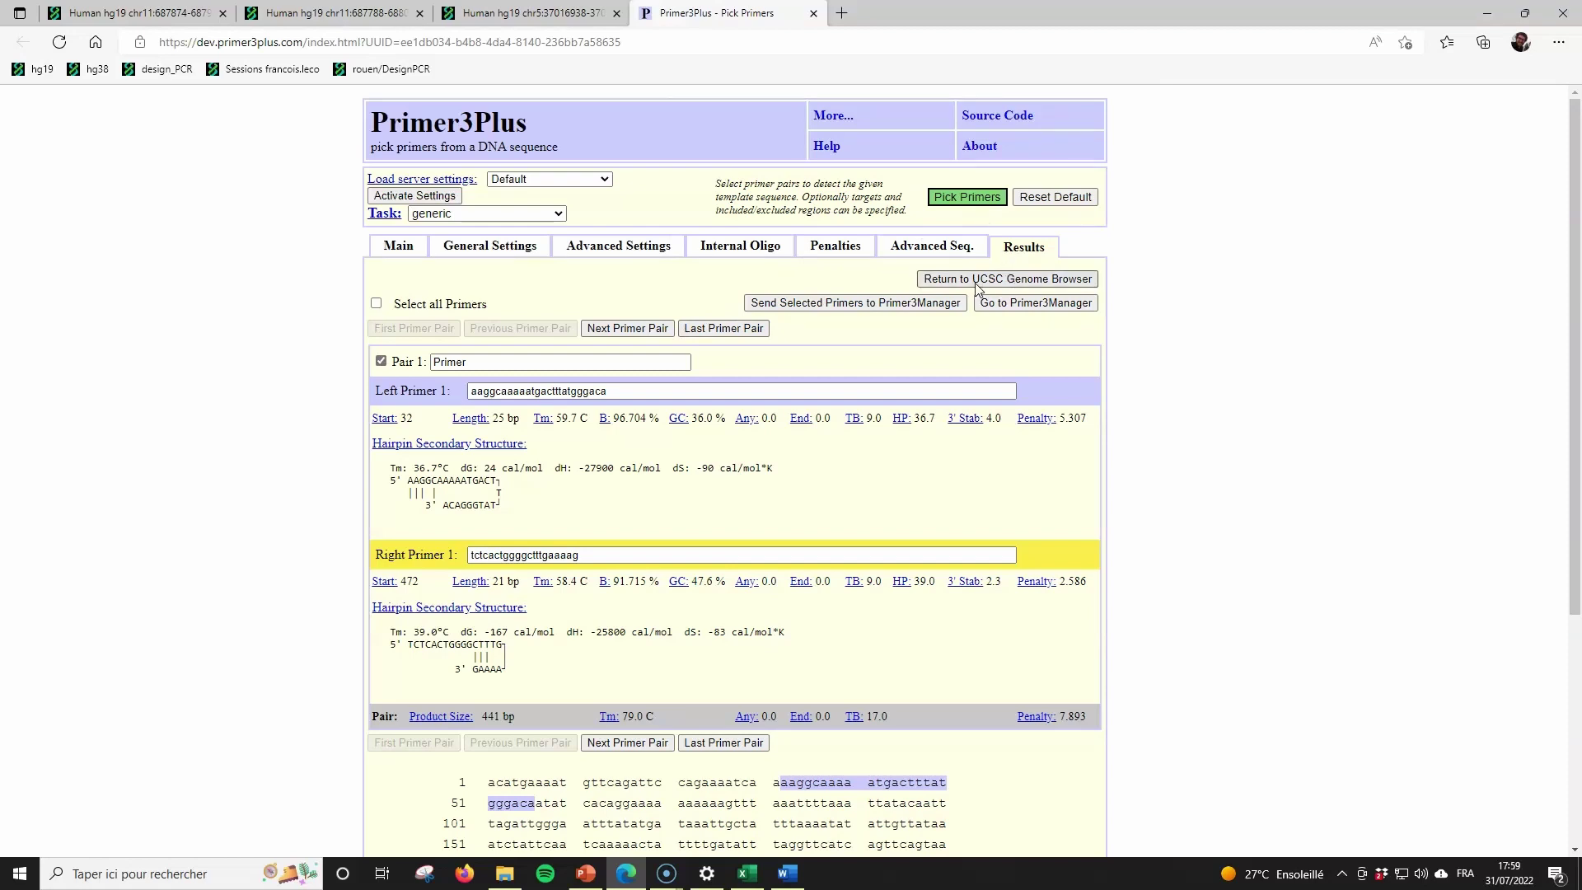
Step: Send the primers back to the UCSC Genome Browser, zoom out 1.5x, and review the first primer pair in the Primer3Plus results
click(1012, 283)
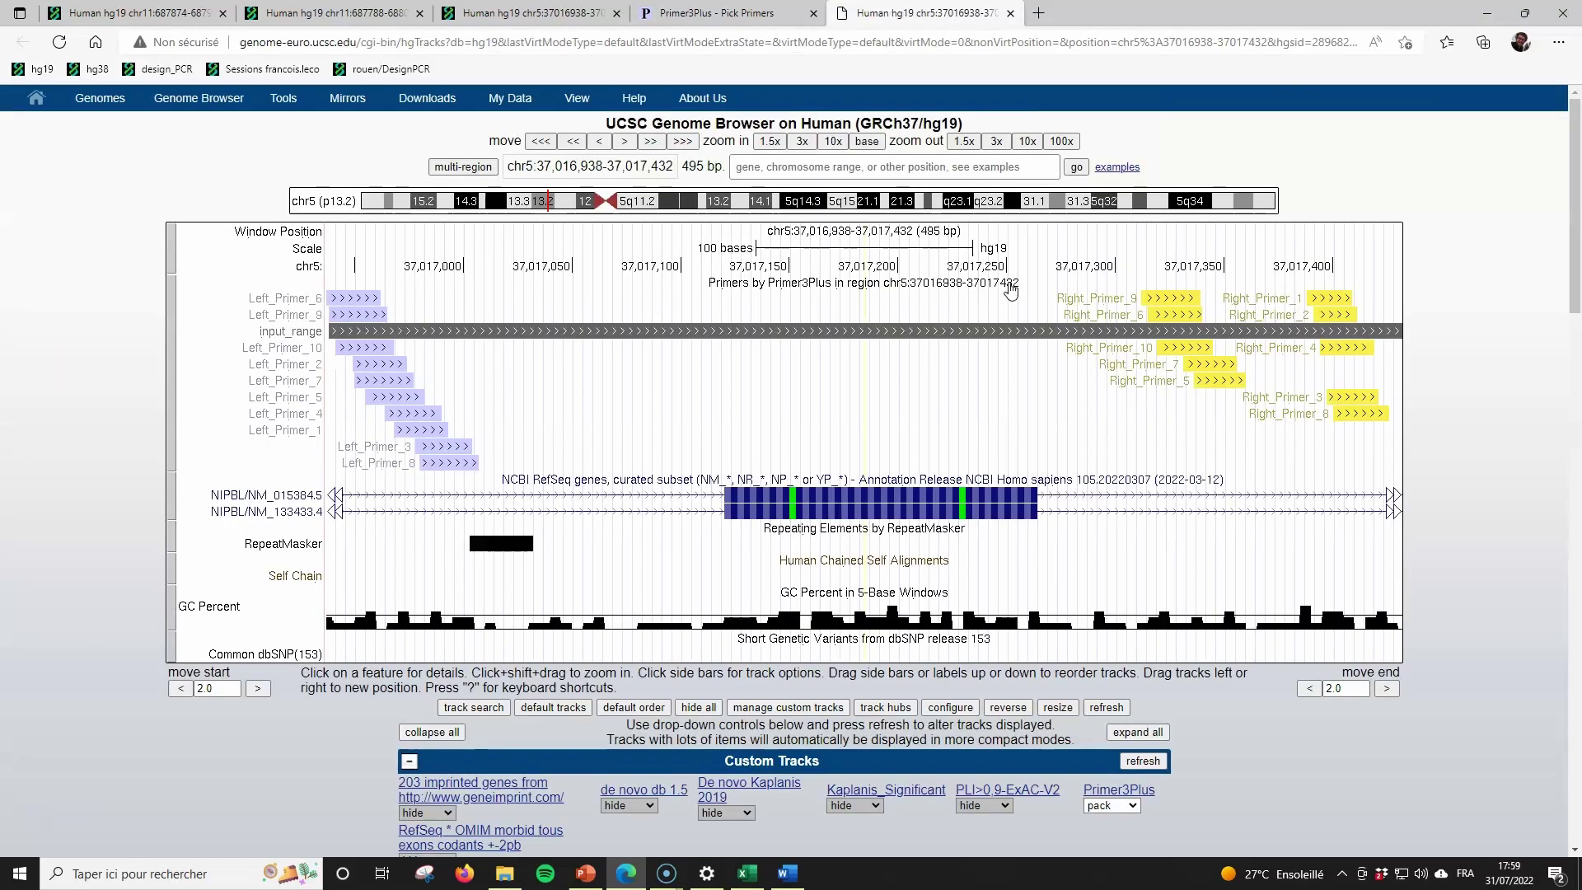
click(966, 144)
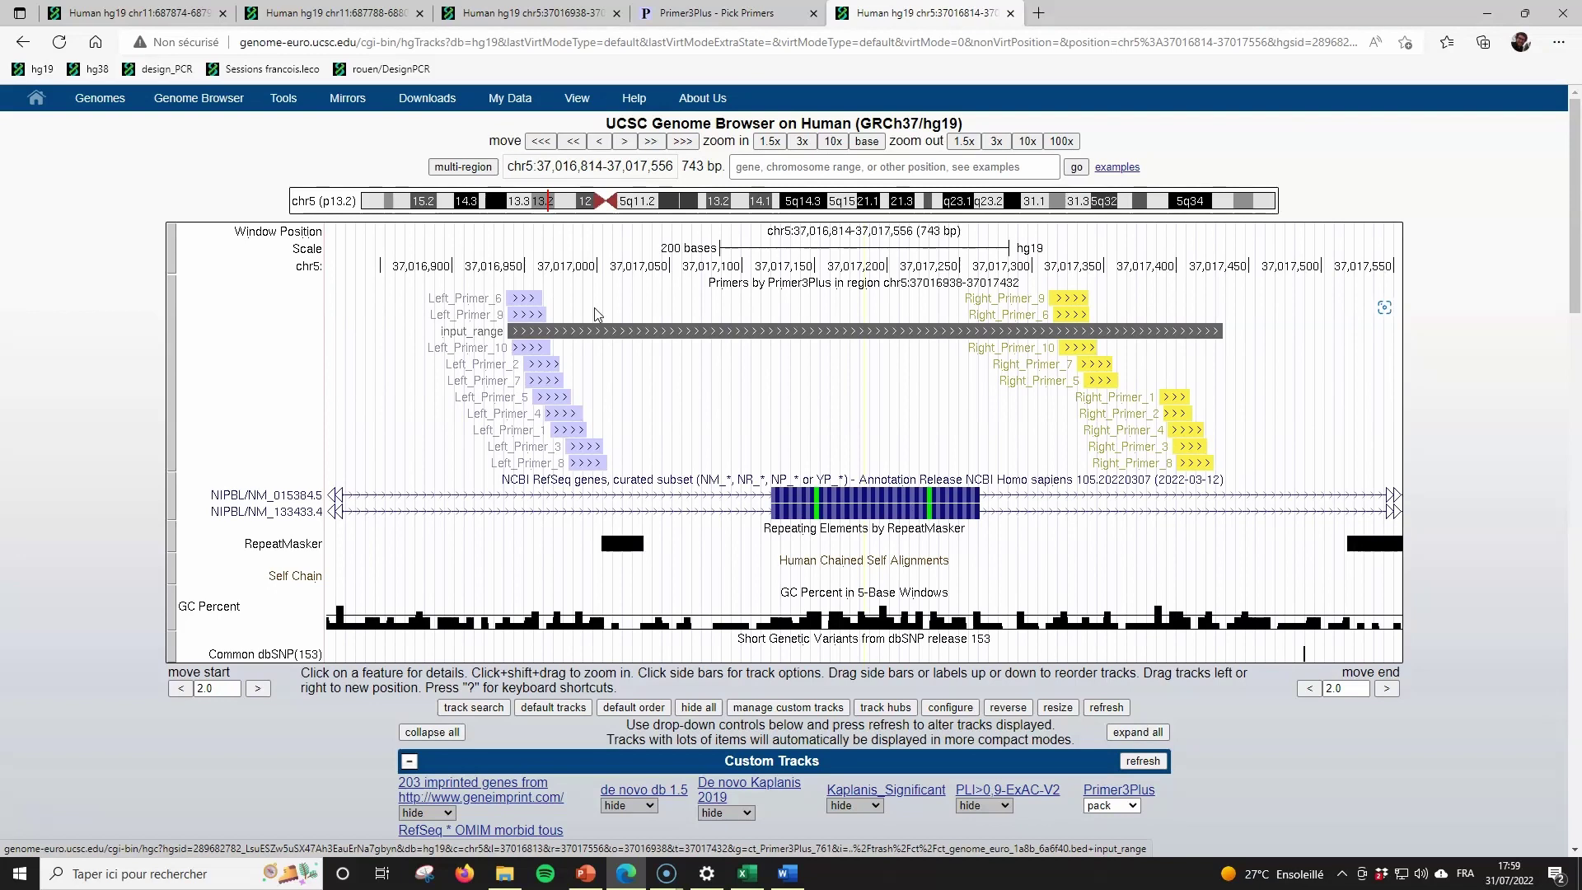
click(700, 18)
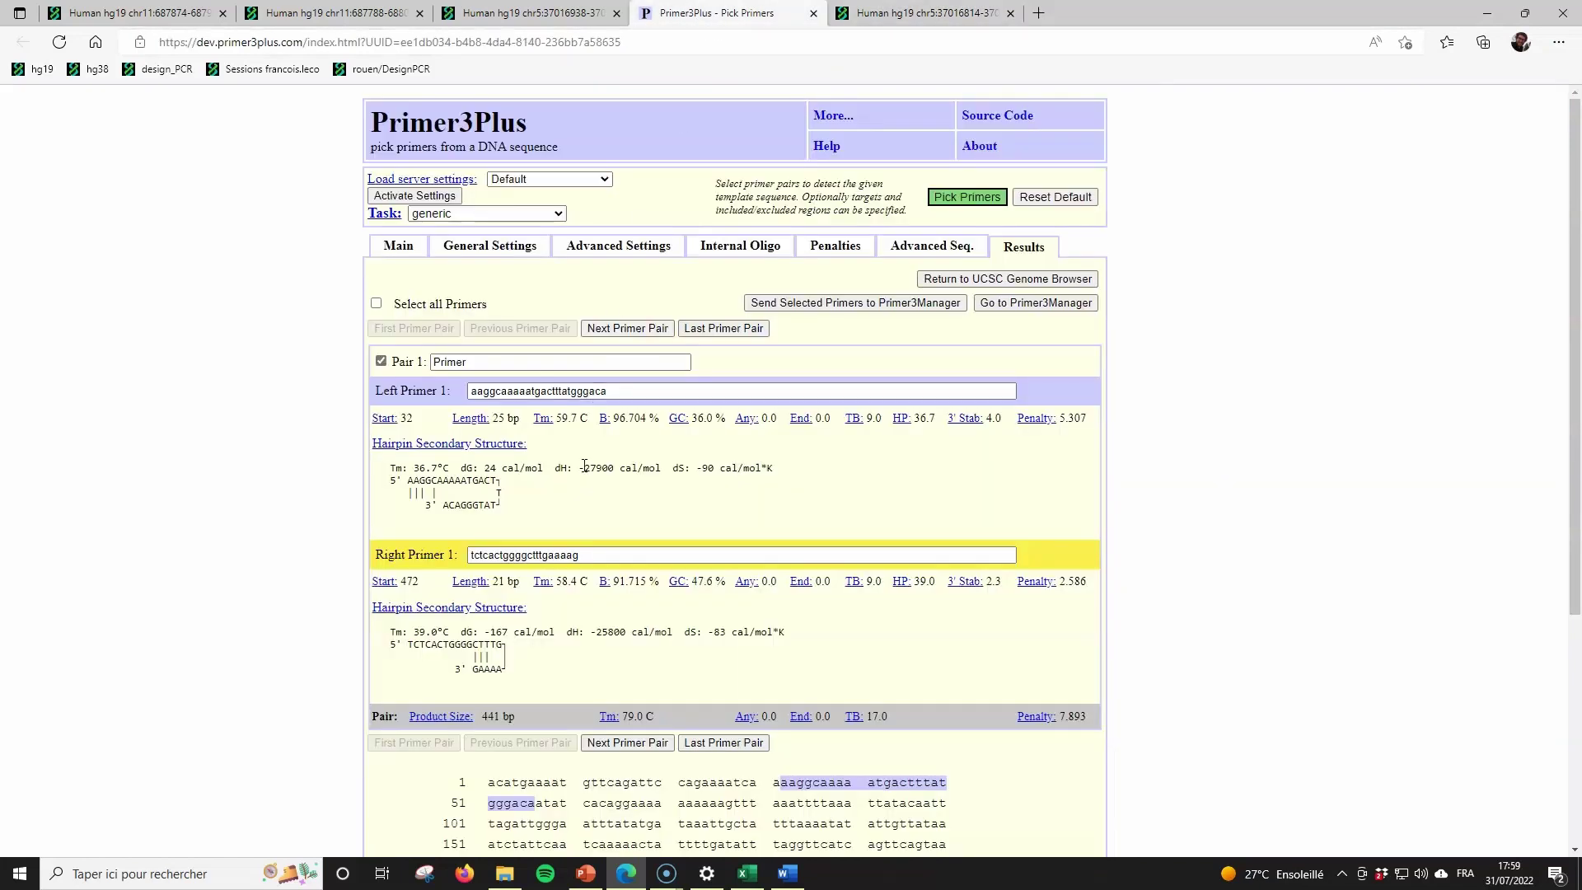
scroll(548, 419, down, 4)
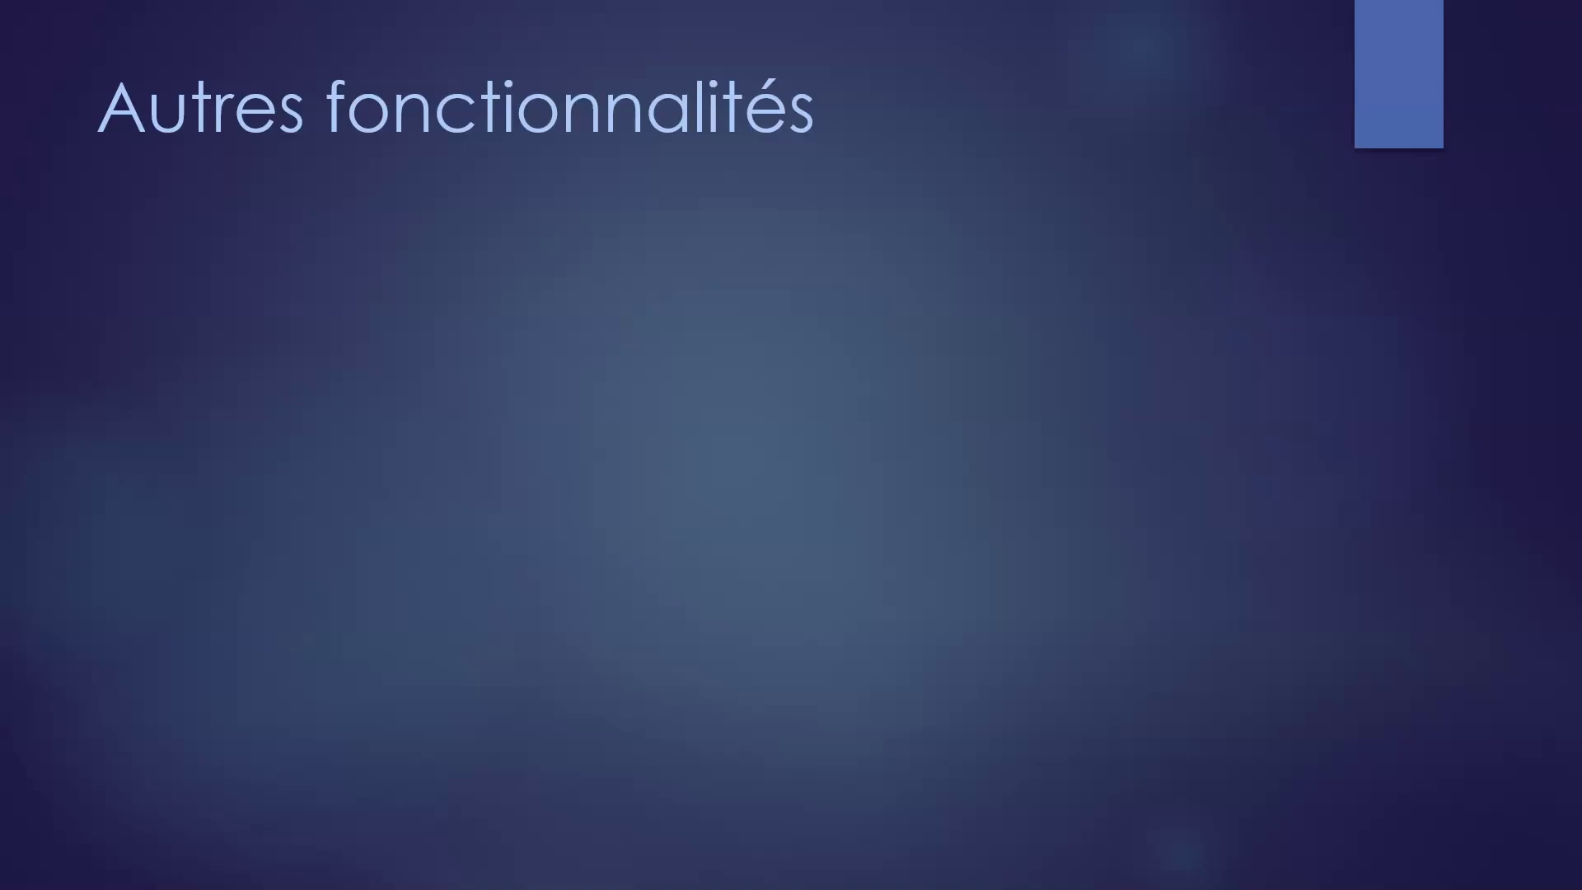
key(Right)
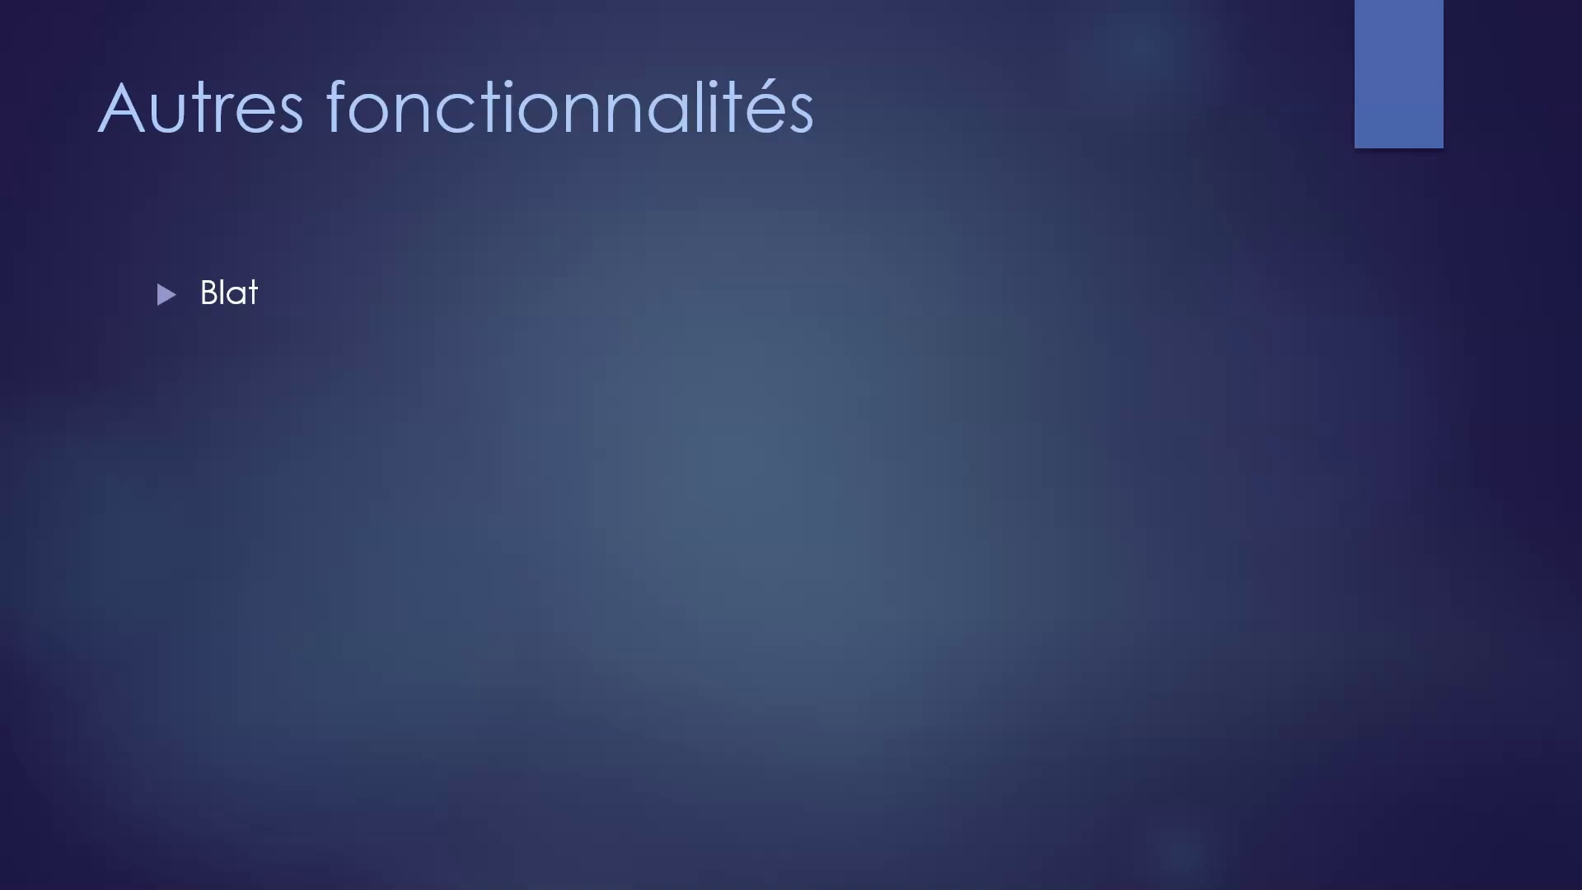